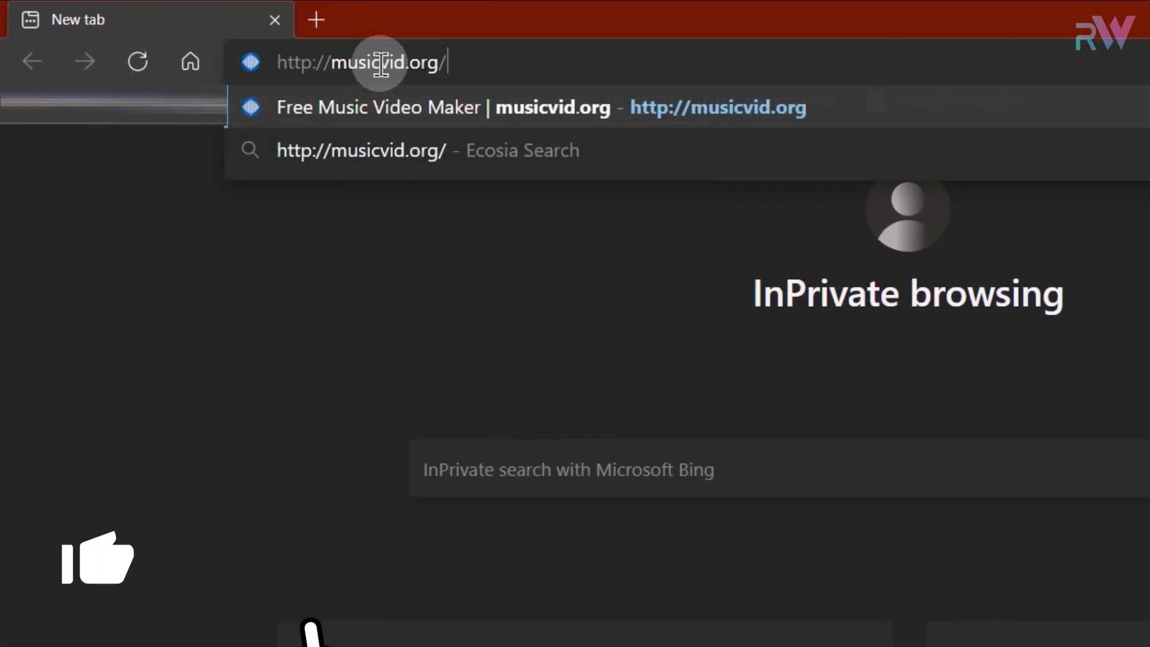
# Load the musicvid.org website from the typed address
pyautogui.moveTo(465, 60); pyautogui.dragTo(233, 59)
pyautogui.click(455, 60)
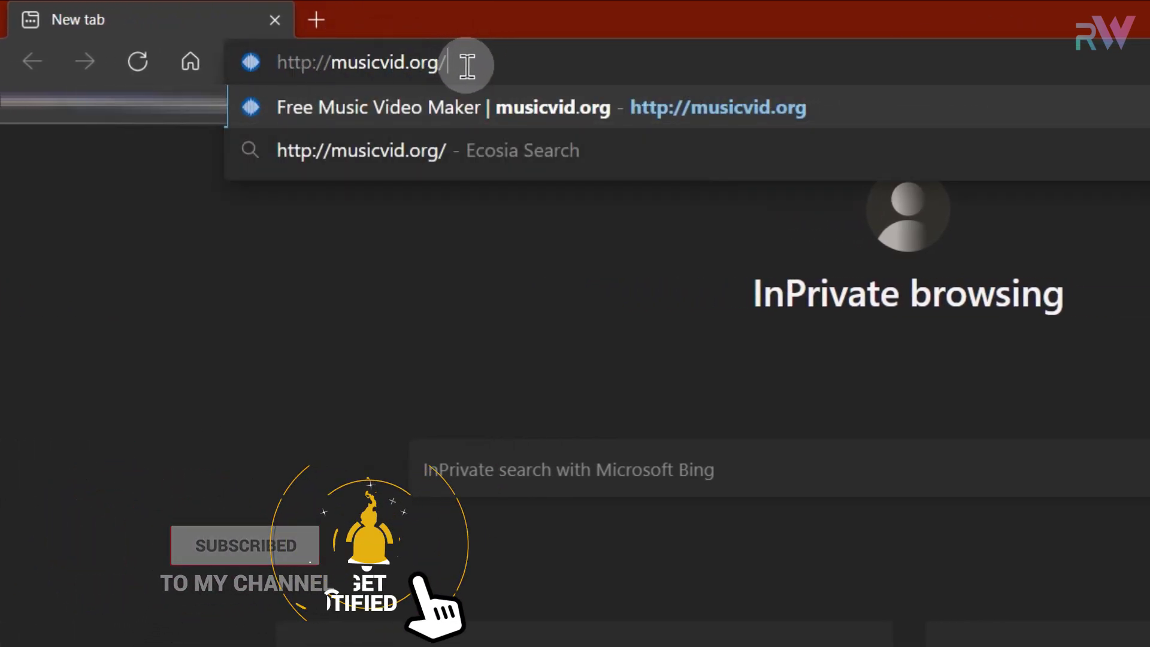
pyautogui.press('Return')
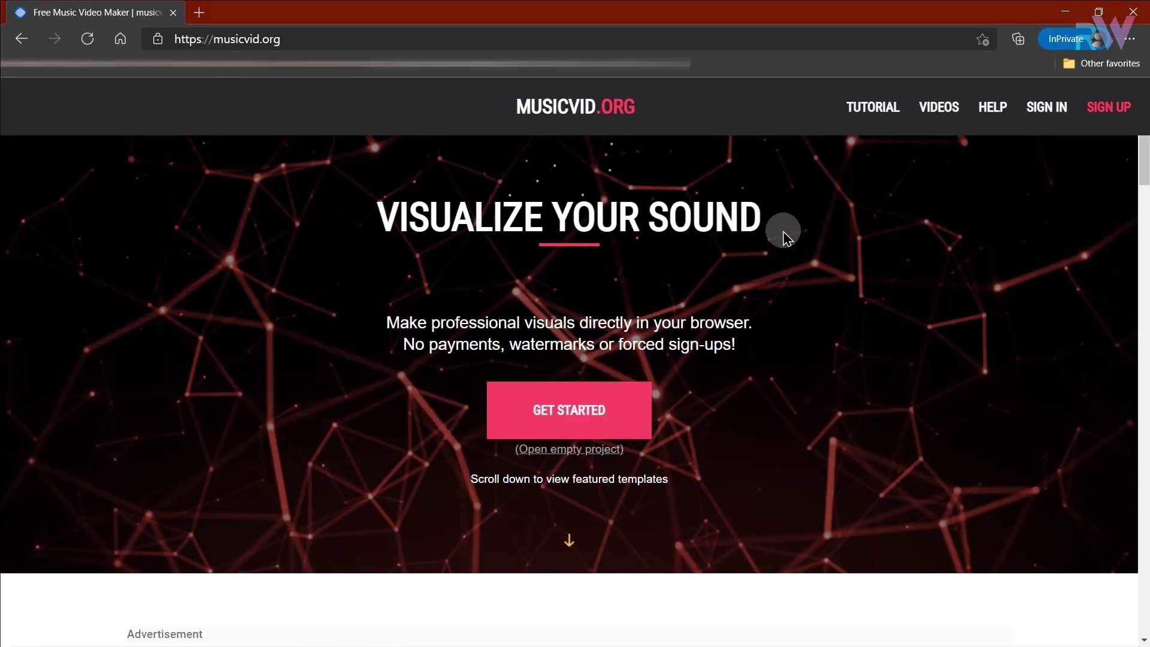
# Scroll to the featured projects, open the full template gallery and pick the Wavy template
pyautogui.scroll(-6, 799, 359)
pyautogui.scroll(-6, 1085, 367)
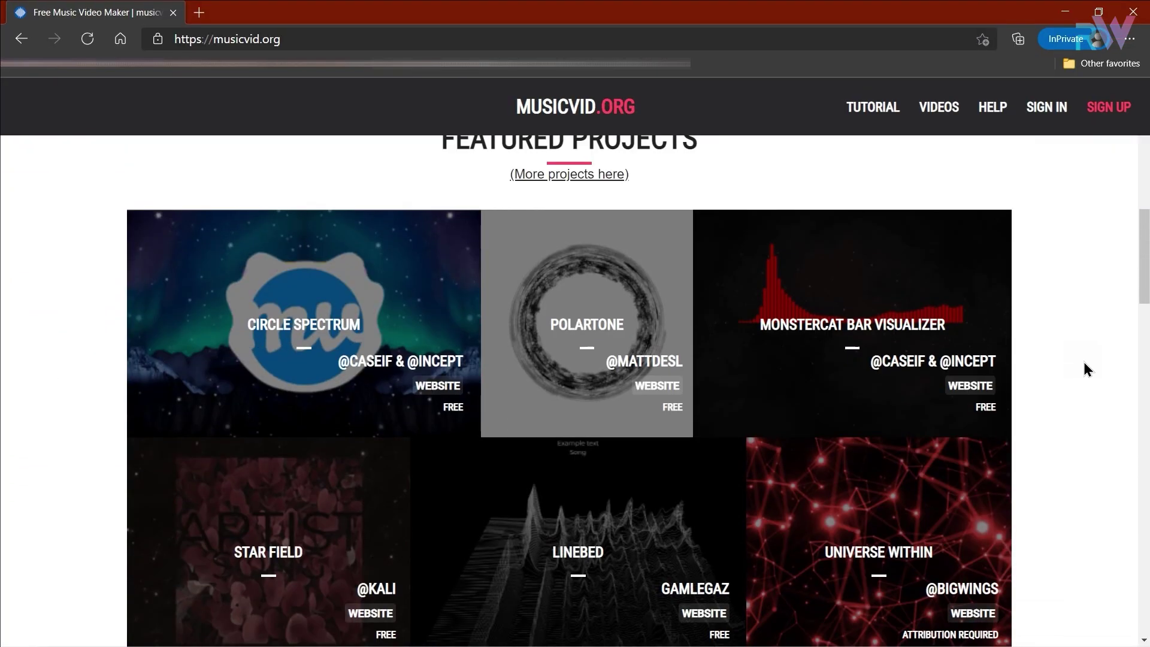
pyautogui.scroll(-2, 1083, 358)
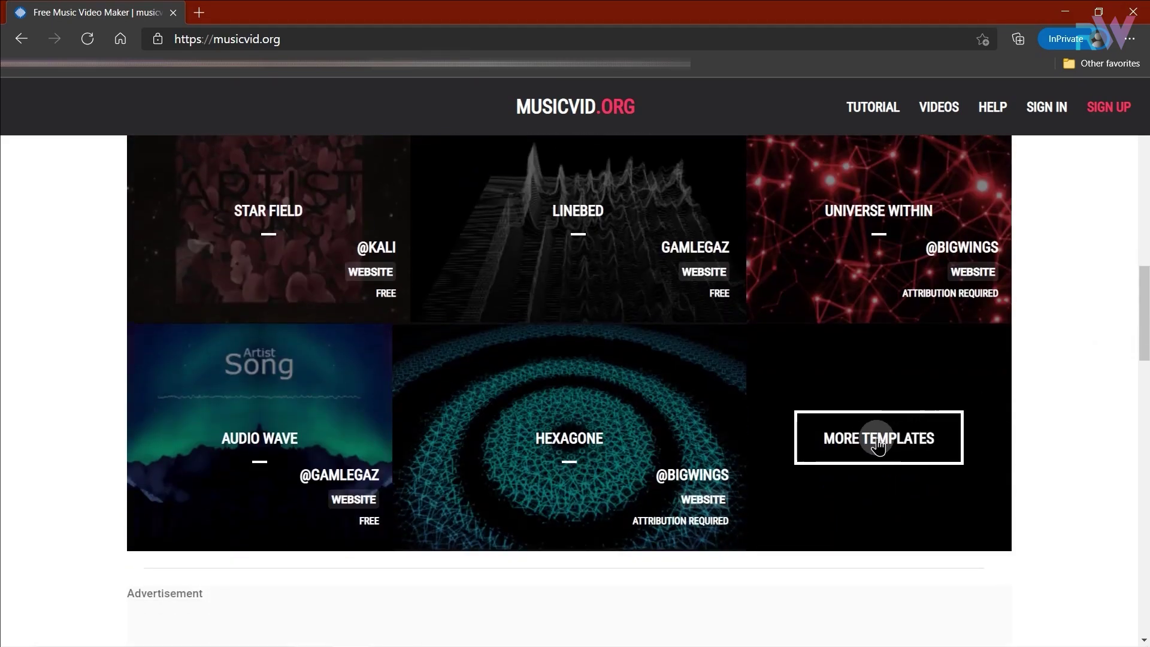
pyautogui.click(896, 444)
pyautogui.scroll(5, 1095, 390)
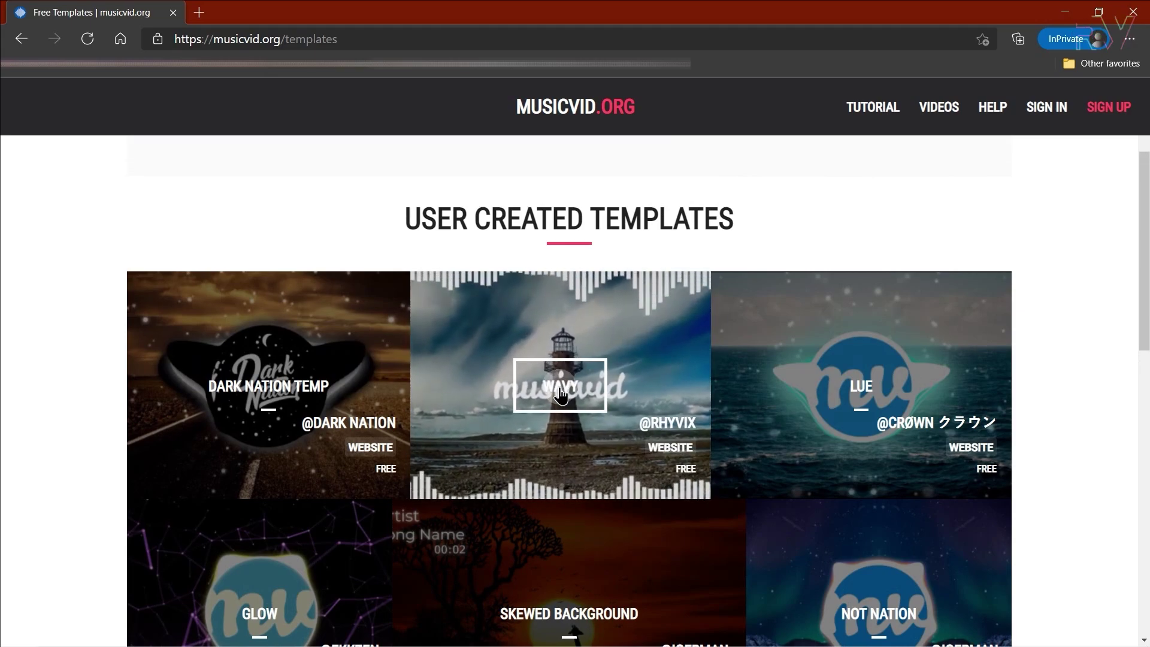
pyautogui.click(564, 392)
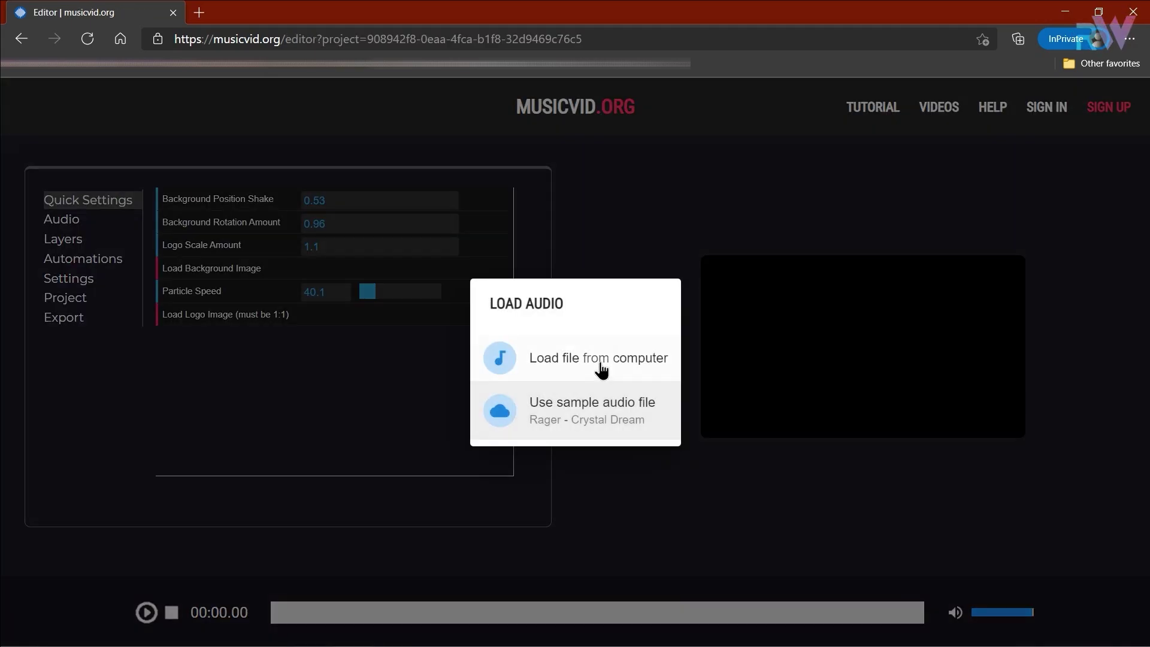
# Load the Music file from the computer as the soundtrack and dismiss the welcome and Vizzy.io popups
pyautogui.click(607, 368)
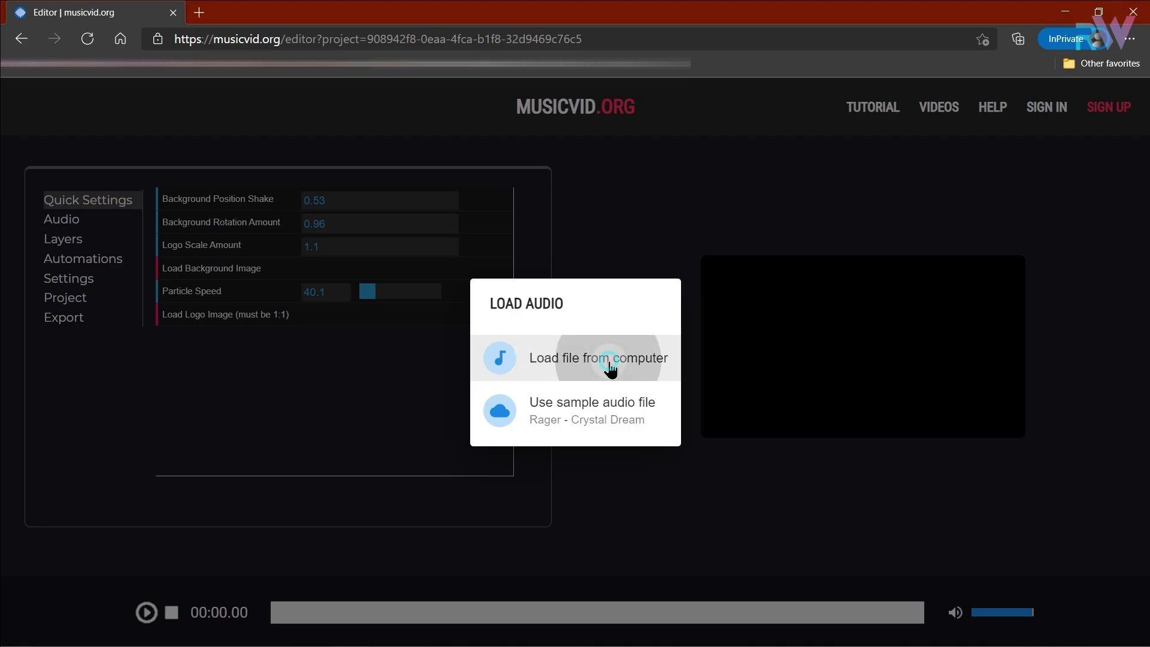
pyautogui.click(200, 125)
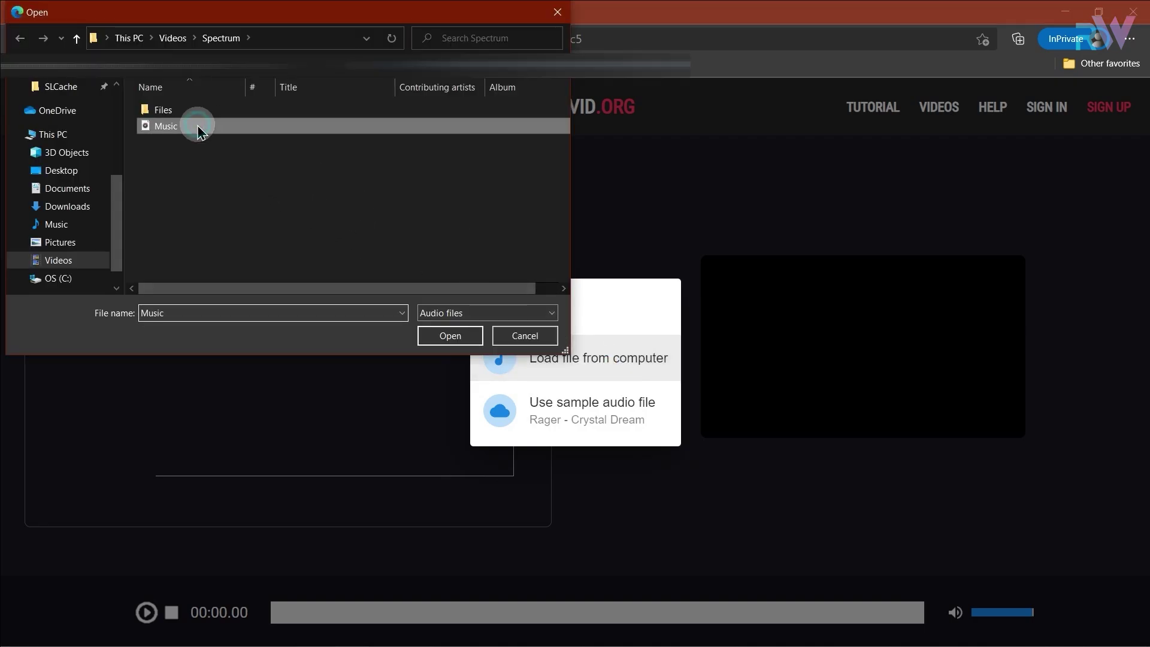
pyautogui.click(442, 336)
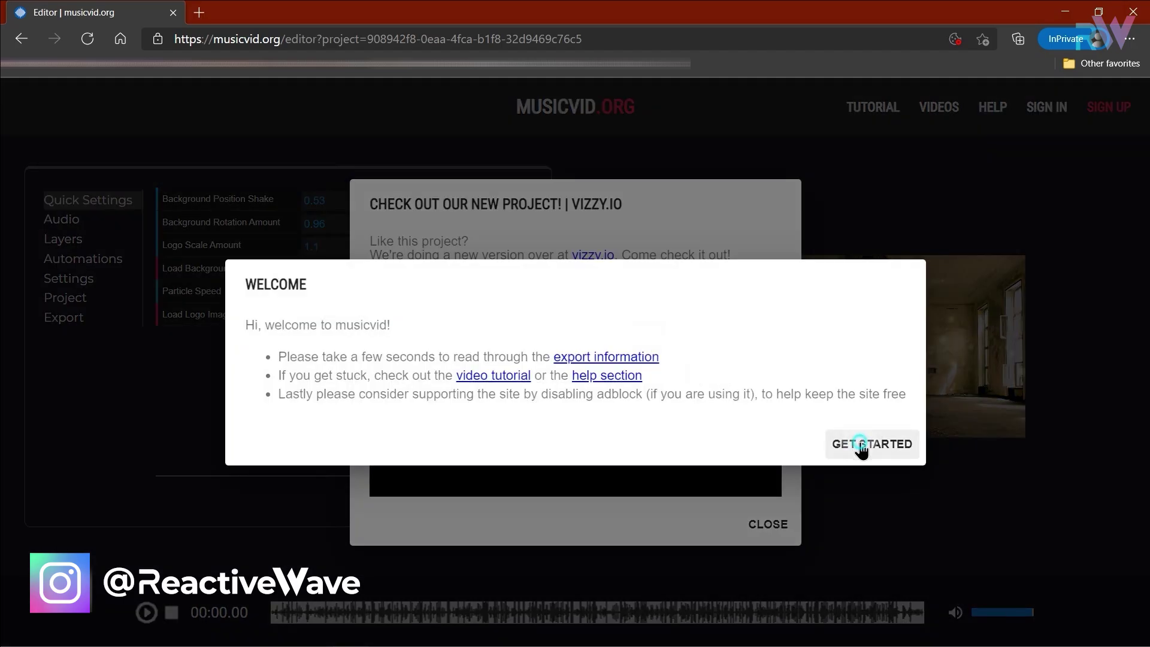
pyautogui.click(861, 446)
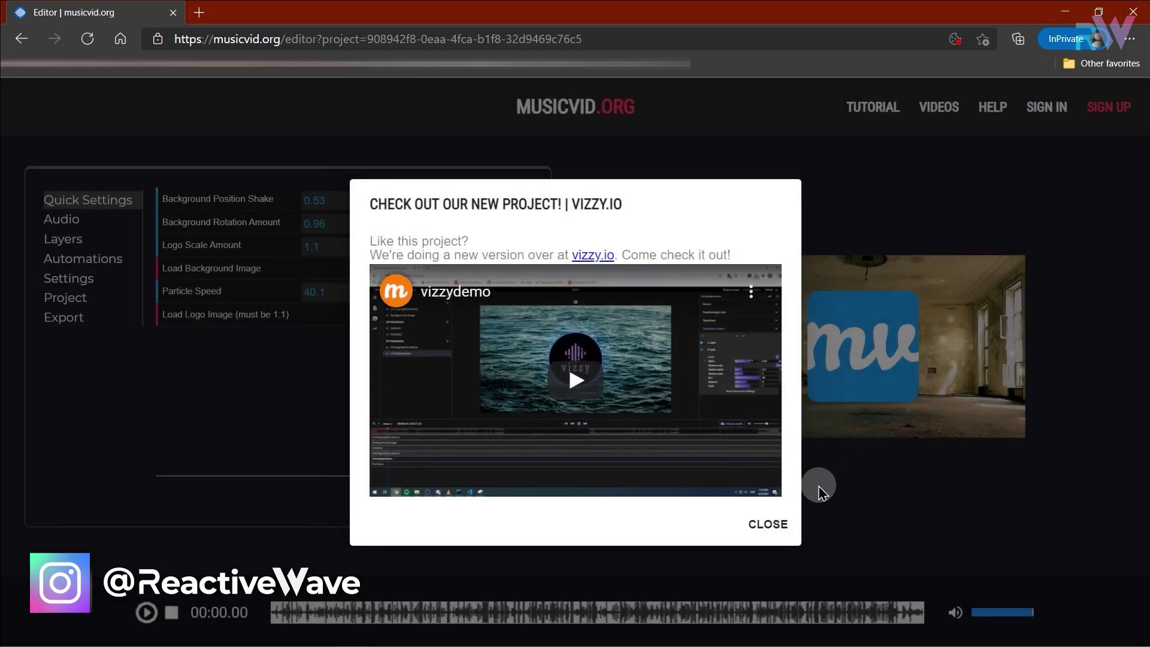
pyautogui.click(769, 525)
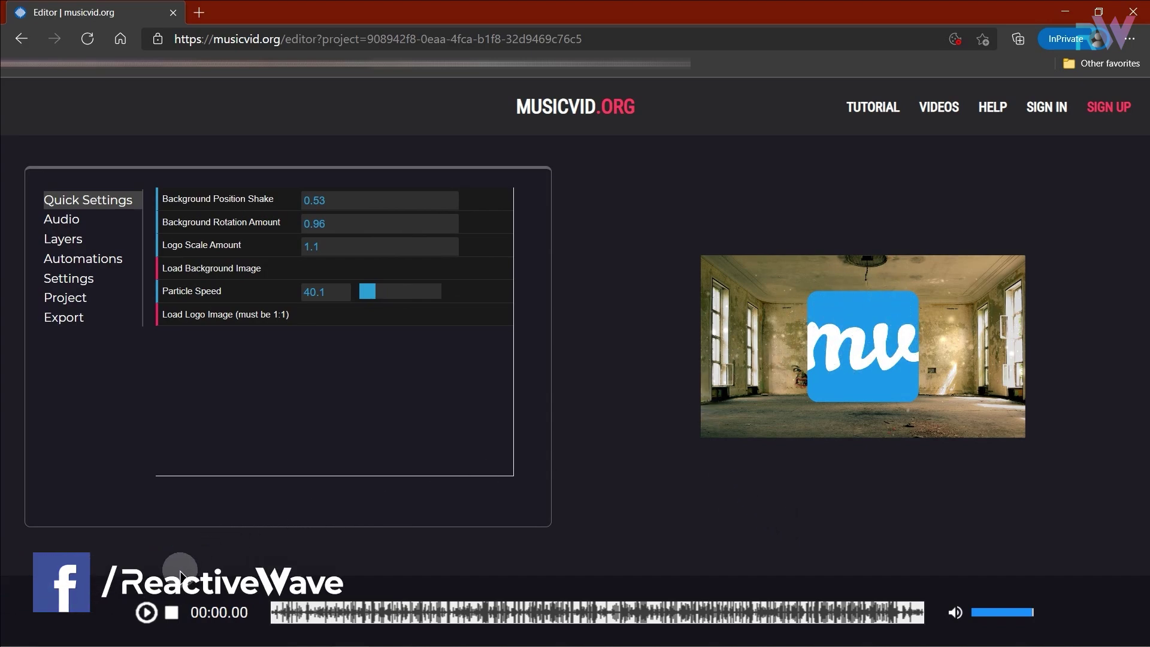
# Play the audio preview, show the layers and remove the webgl 2d scene
pyautogui.click(153, 611)
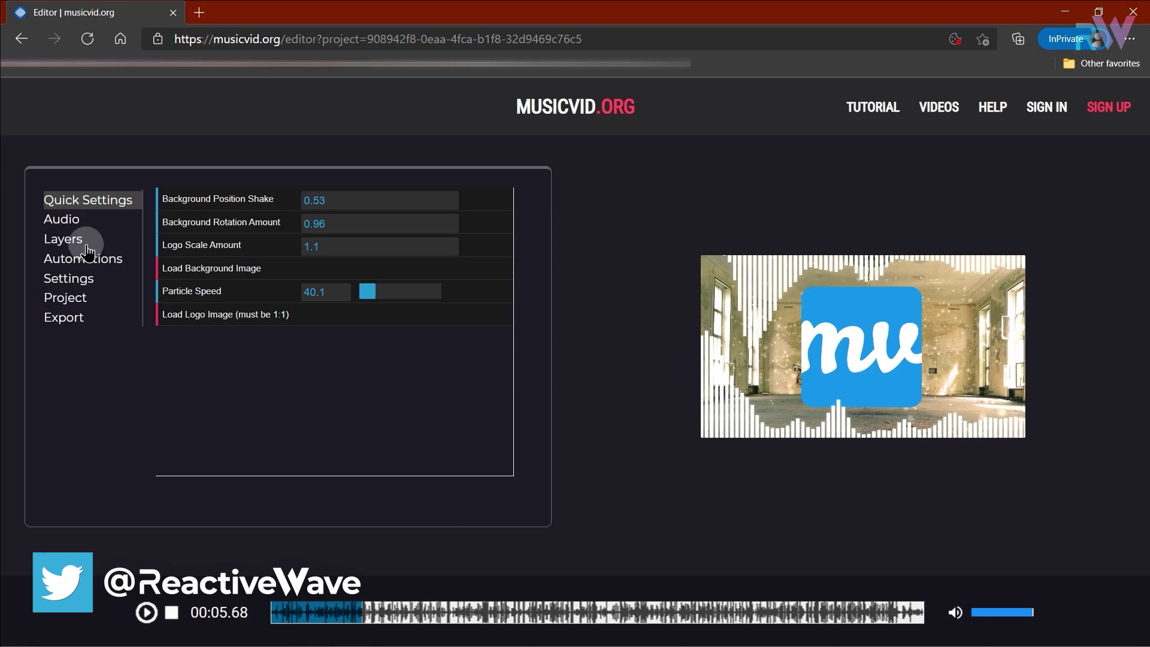
pyautogui.click(67, 239)
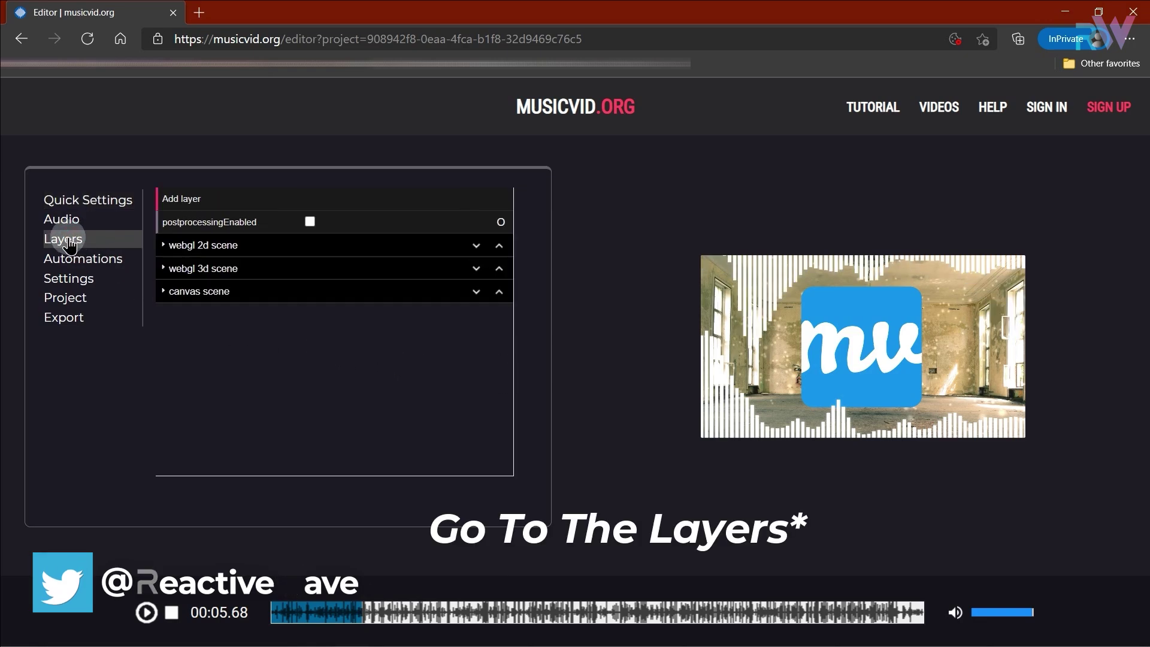
pyautogui.click(167, 249)
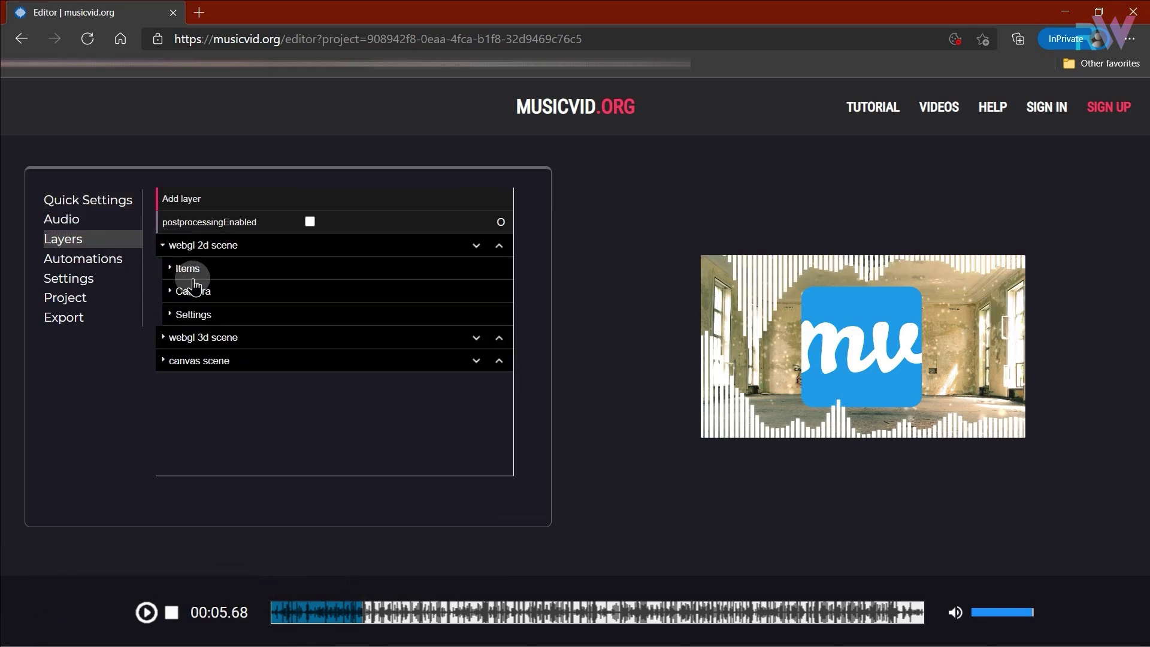
pyautogui.click(172, 316)
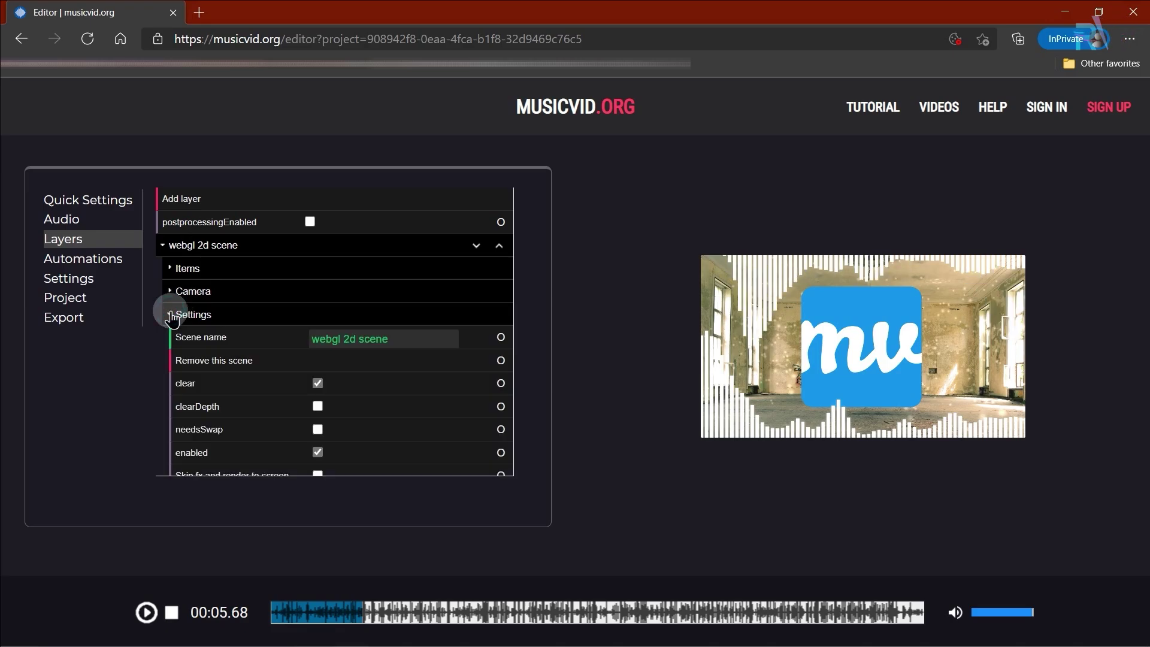
pyautogui.click(227, 365)
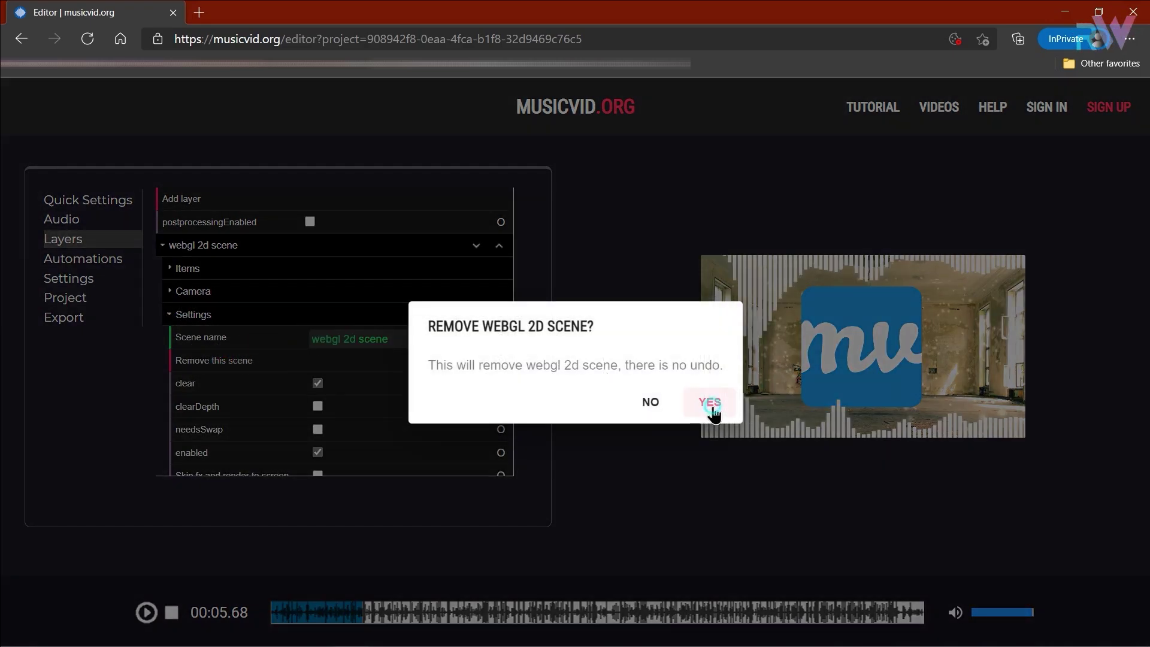
pyautogui.click(710, 401)
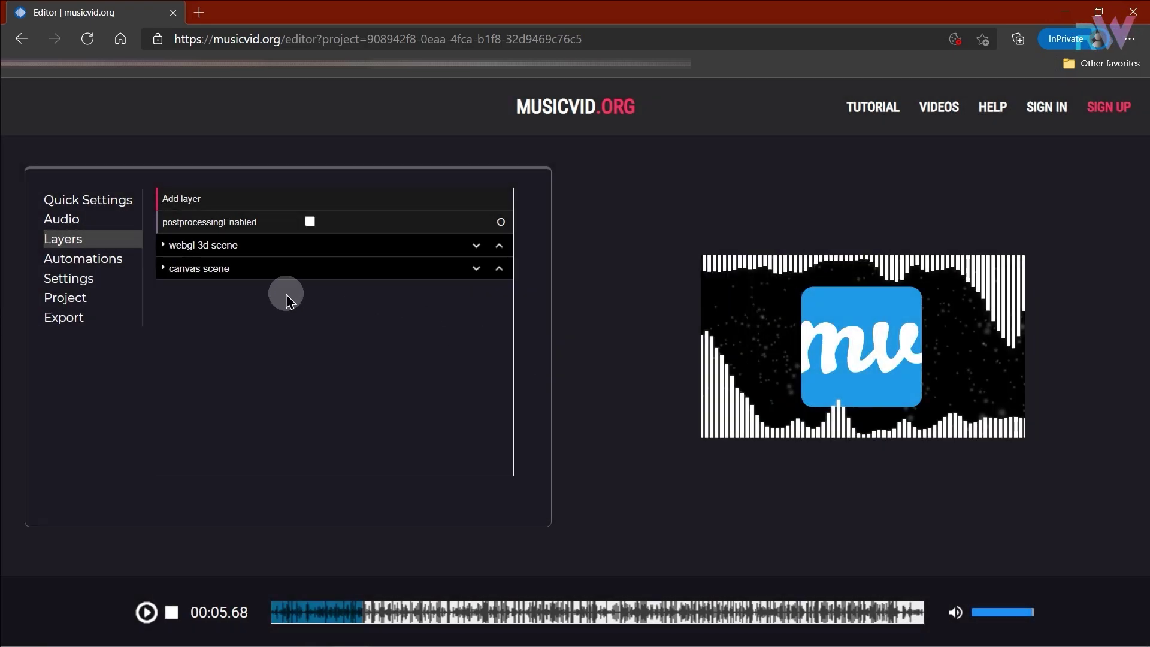
# Remove the webgl 3d scene layer
pyautogui.click(167, 248)
pyautogui.click(176, 318)
pyautogui.click(225, 366)
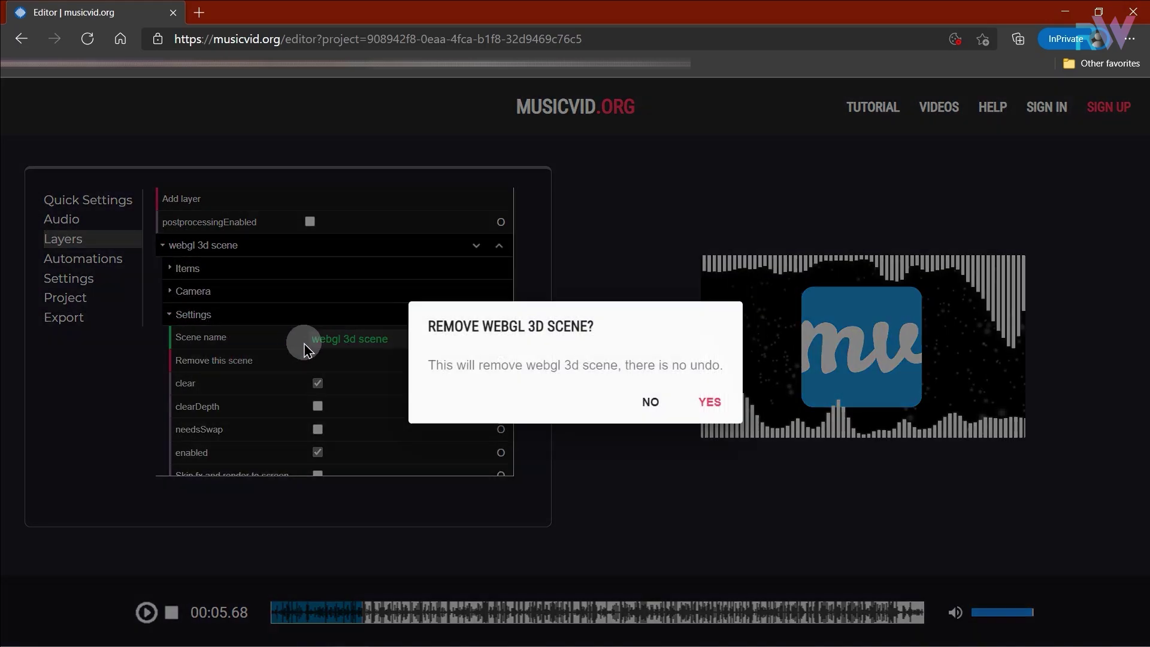
pyautogui.click(710, 402)
# Remove the JSnation emblem item from the canvas scene
pyautogui.click(163, 247)
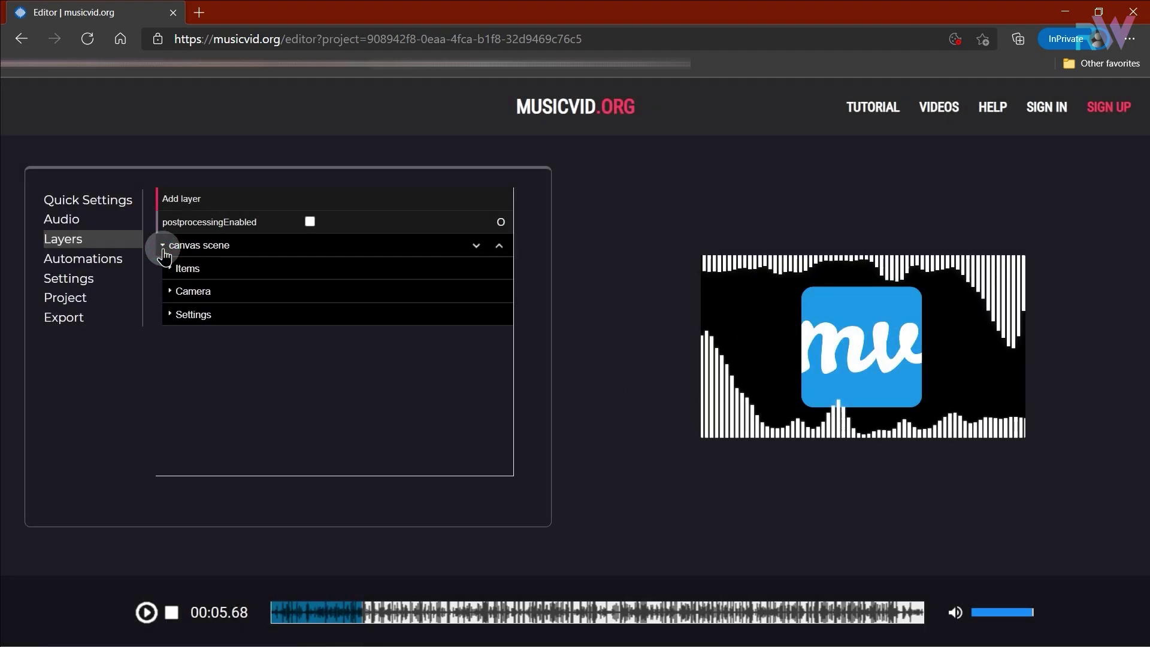
pyautogui.click(182, 270)
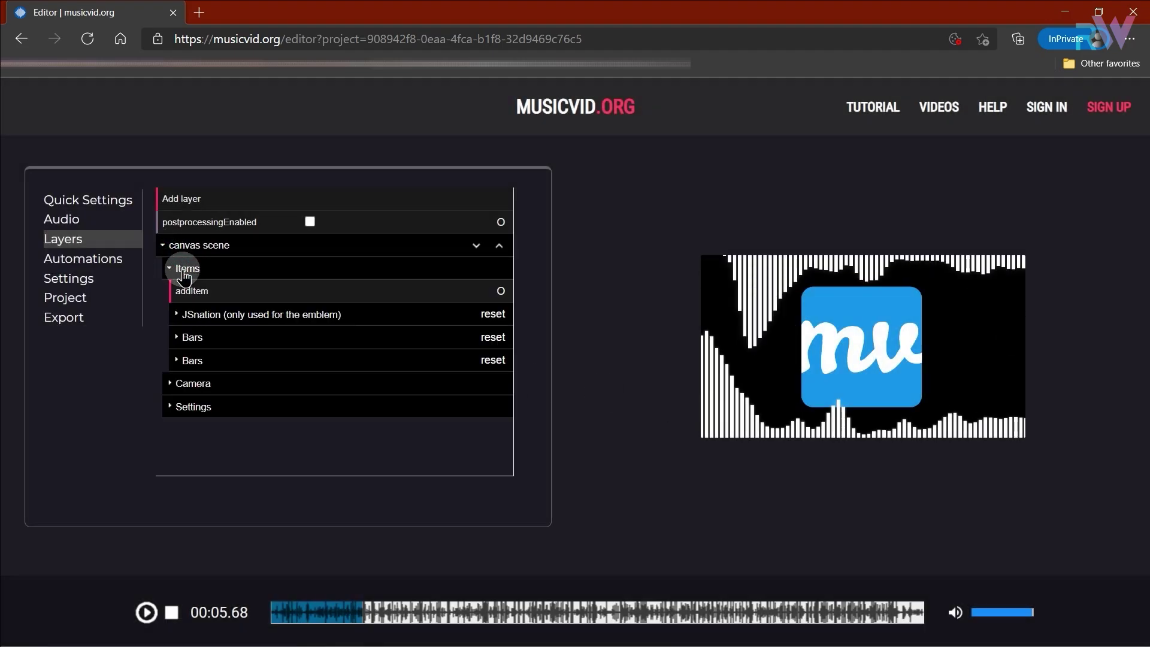
pyautogui.click(186, 317)
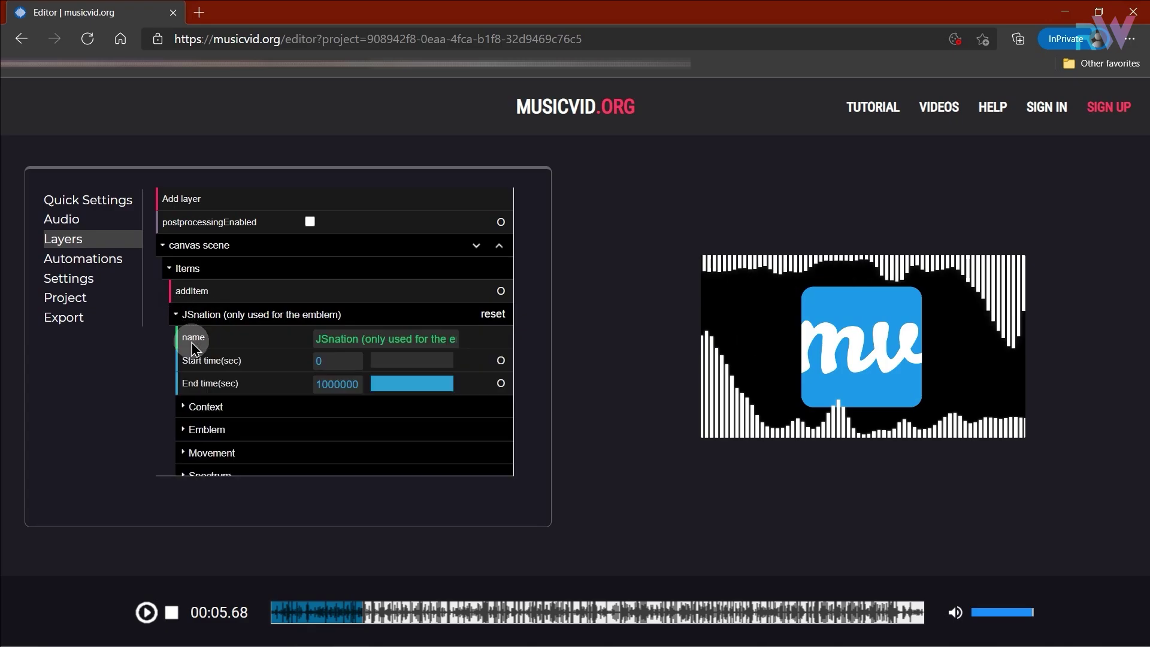
pyautogui.scroll(-2, 207, 374)
pyautogui.scroll(-4, 211, 383)
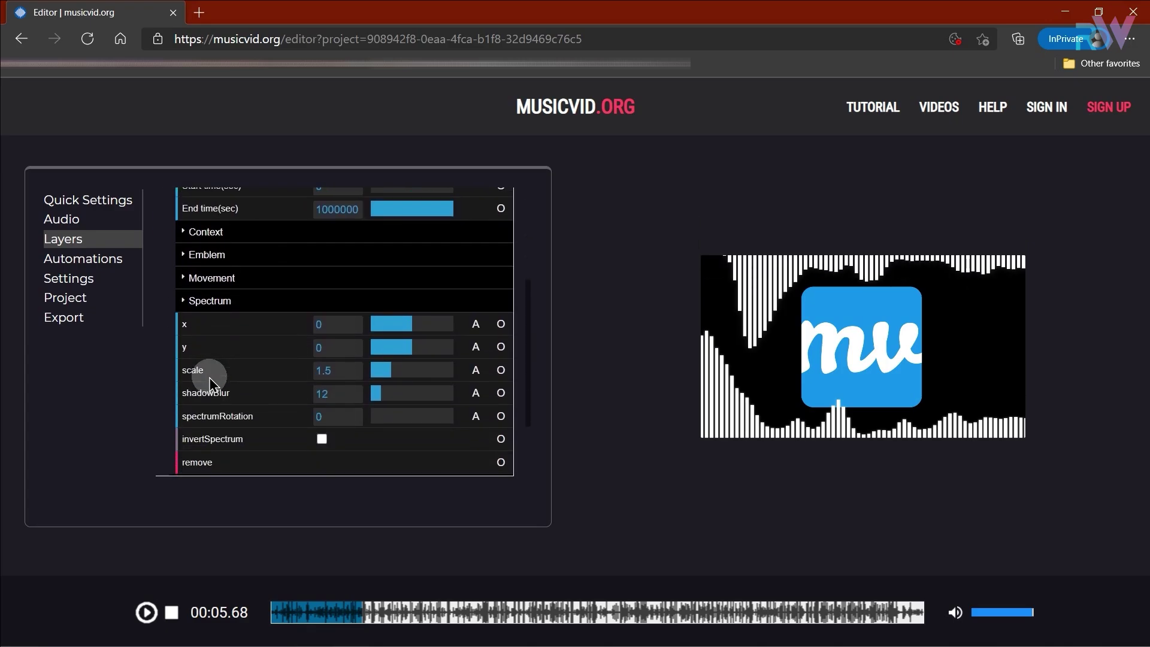
pyautogui.click(204, 372)
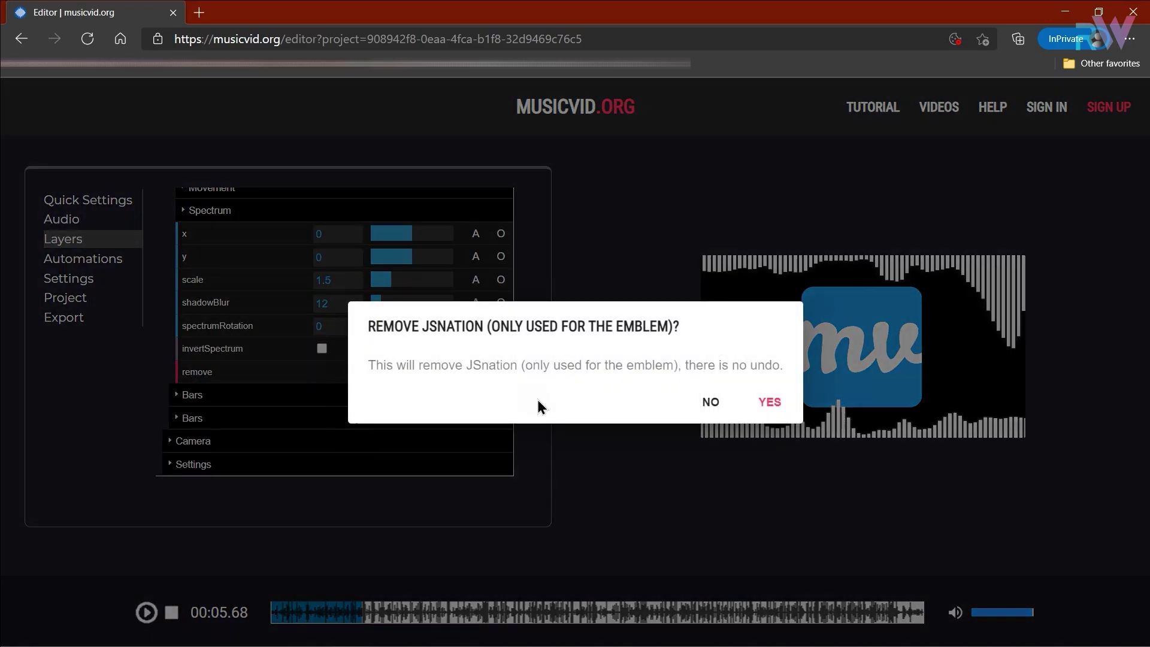
pyautogui.click(773, 401)
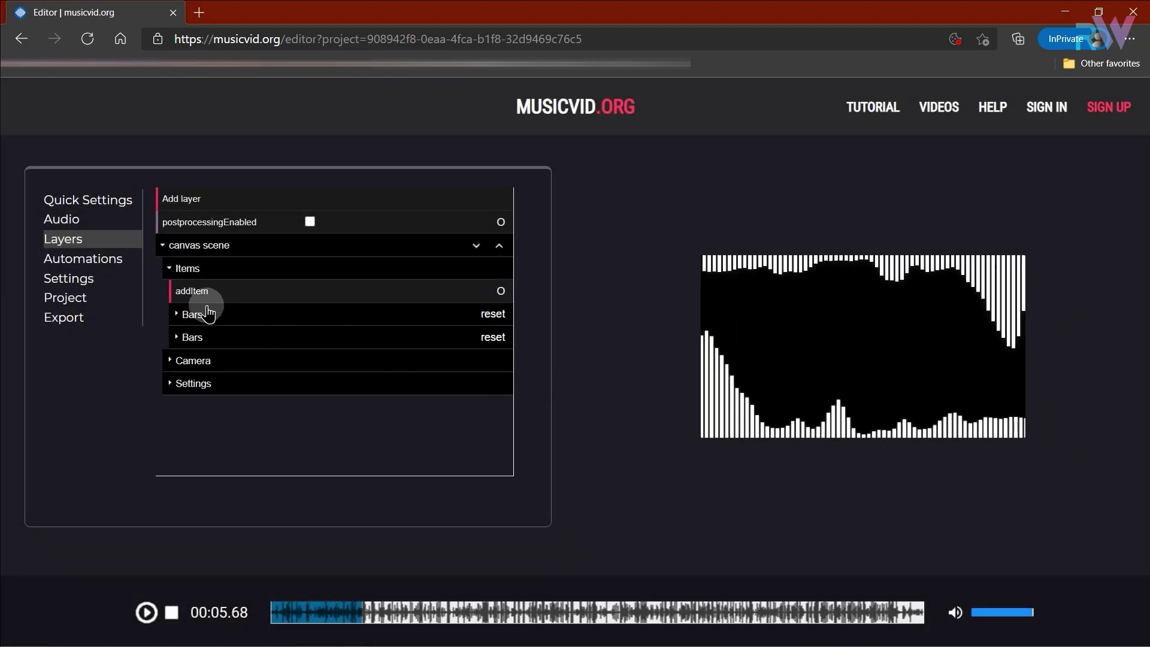
# Delete the second, duplicate Bars layer
pyautogui.click(183, 315)
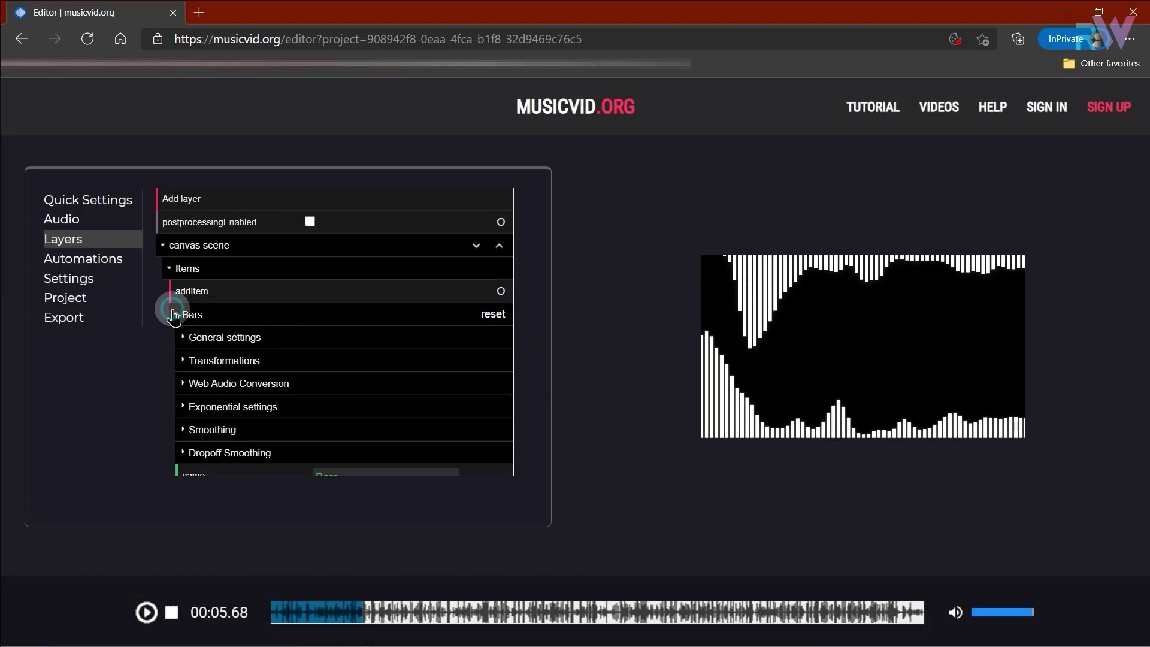
pyautogui.click(186, 314)
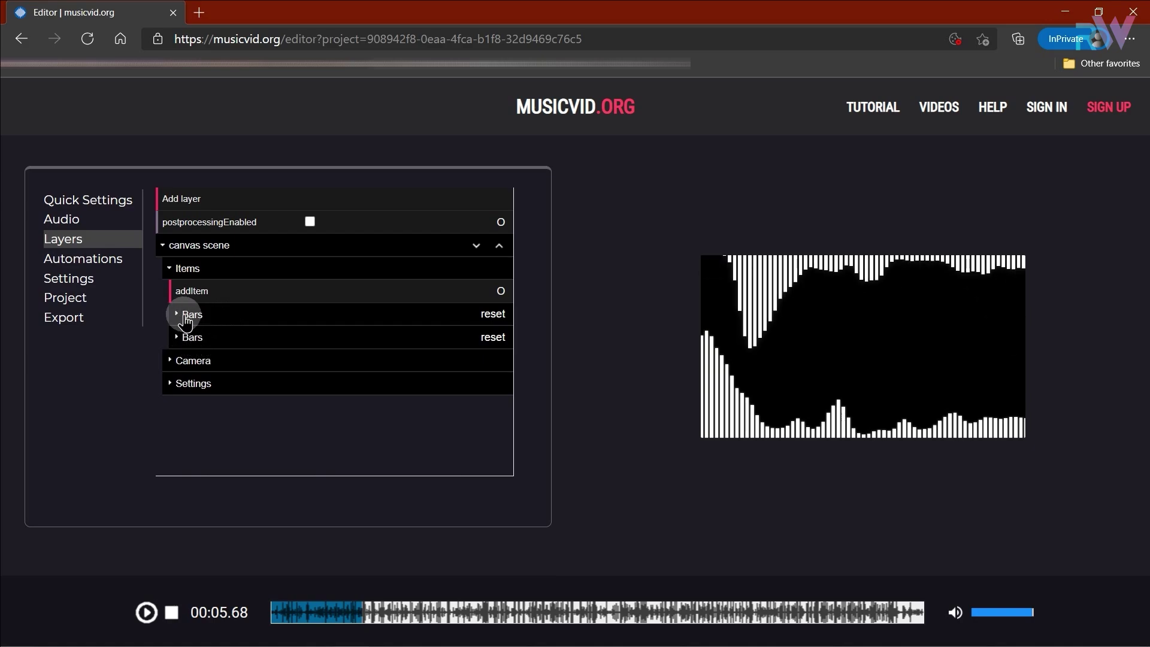
pyautogui.click(183, 315)
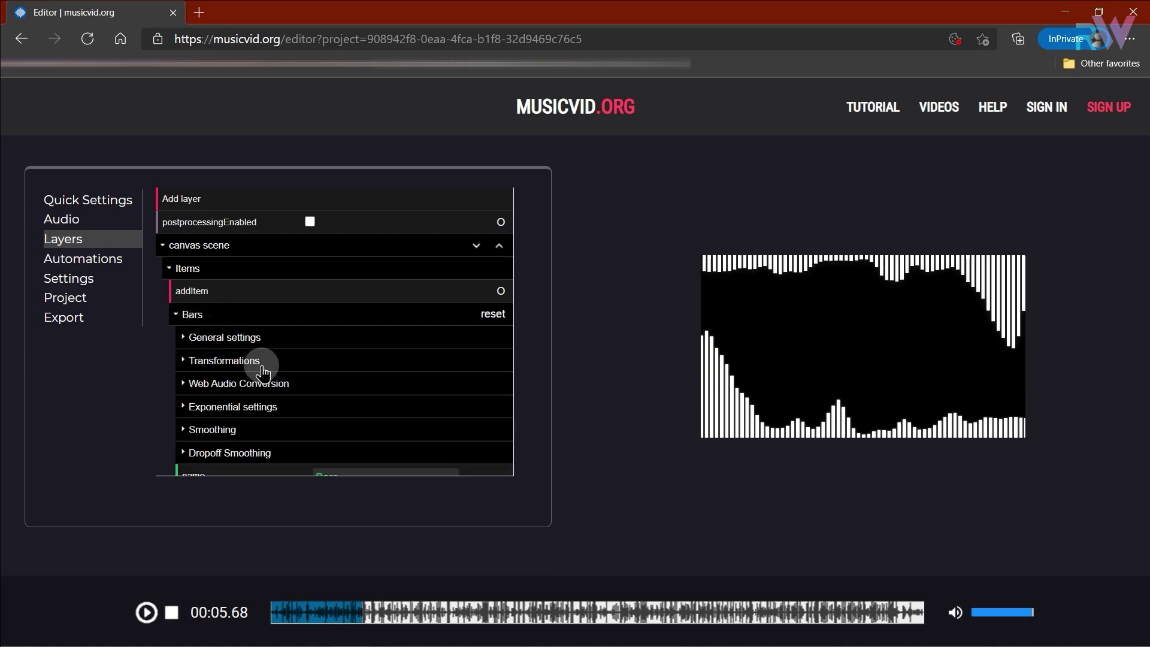
pyautogui.scroll(-1, 262, 370)
pyautogui.scroll(-6, 262, 370)
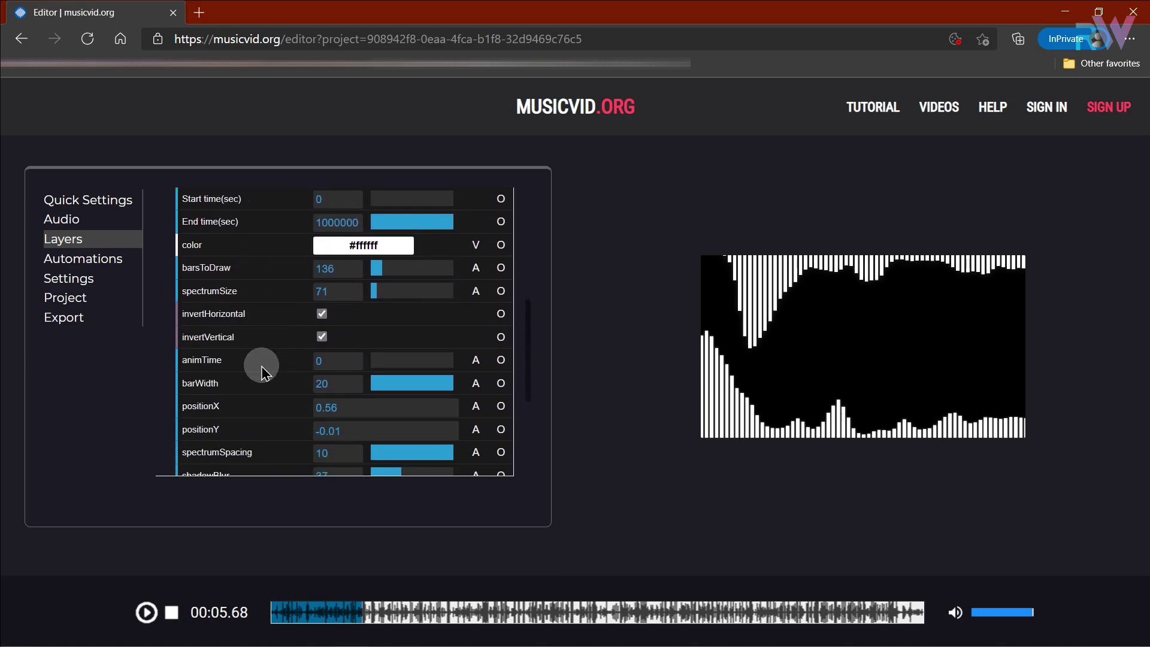
pyautogui.scroll(-4, 262, 370)
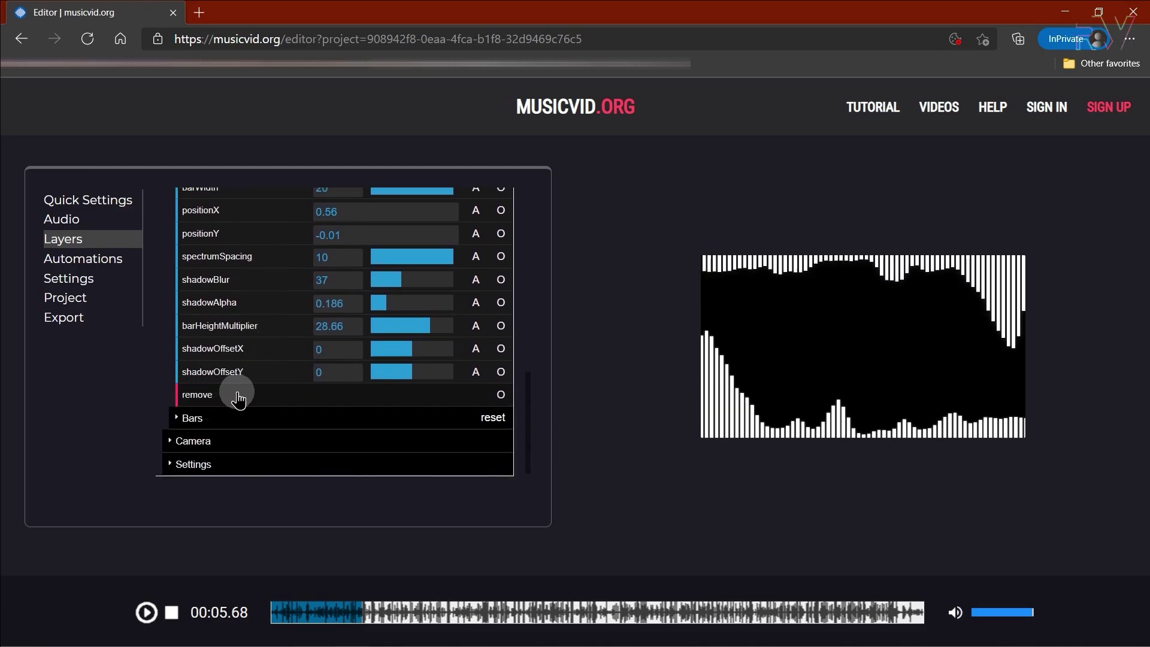
pyautogui.click(223, 394)
pyautogui.click(676, 401)
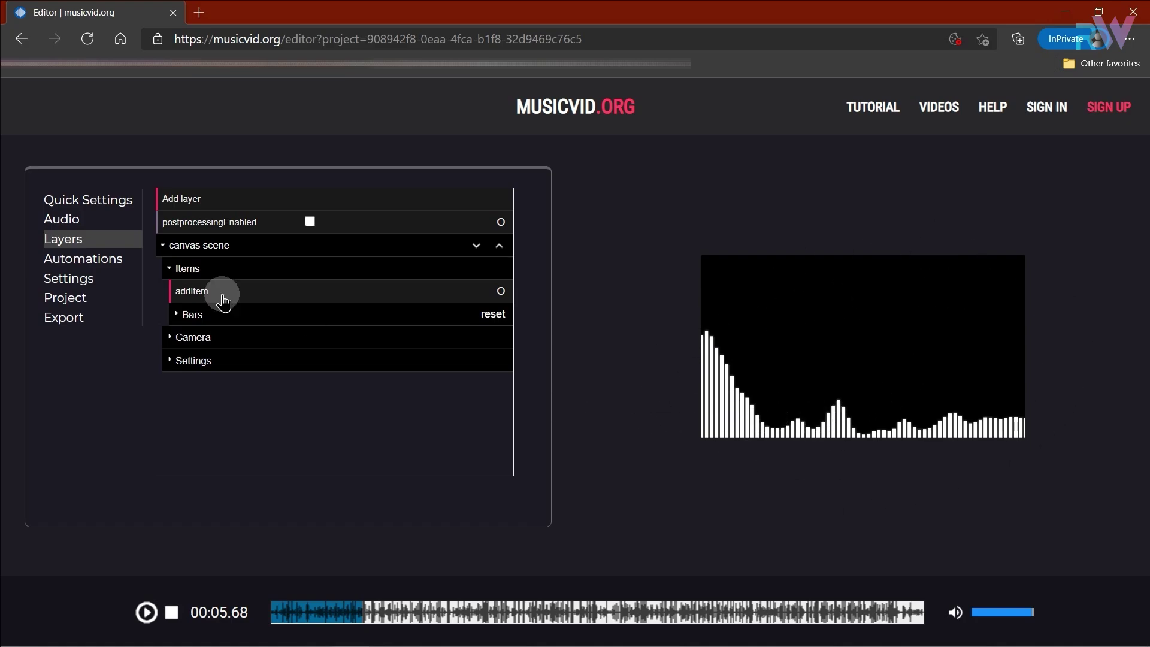
# In Bars General settings, set spectrumHeight to 400 and spectrumStart to 0
pyautogui.click(178, 315)
pyautogui.click(183, 338)
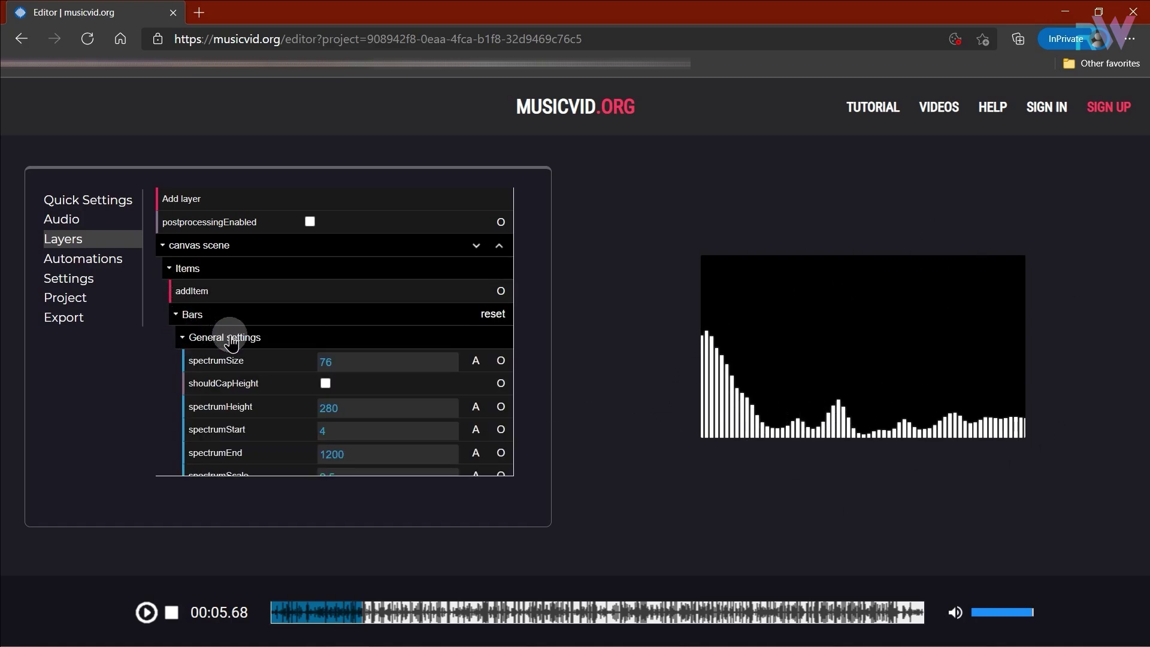
pyautogui.scroll(-3, 264, 344)
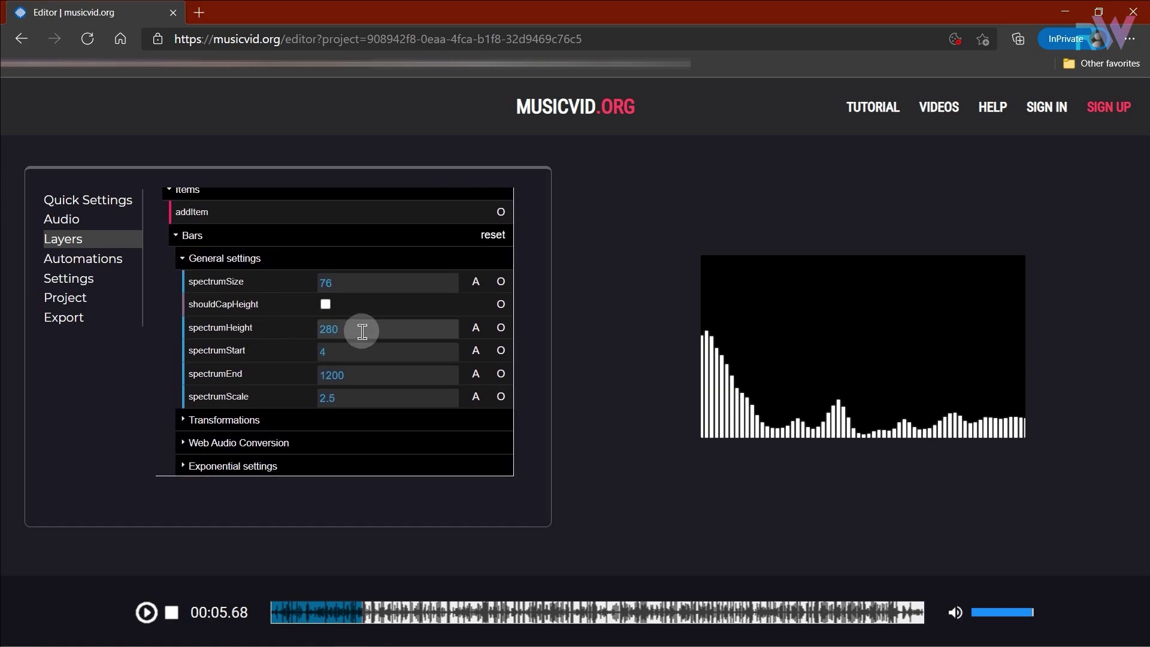
pyautogui.click(304, 333)
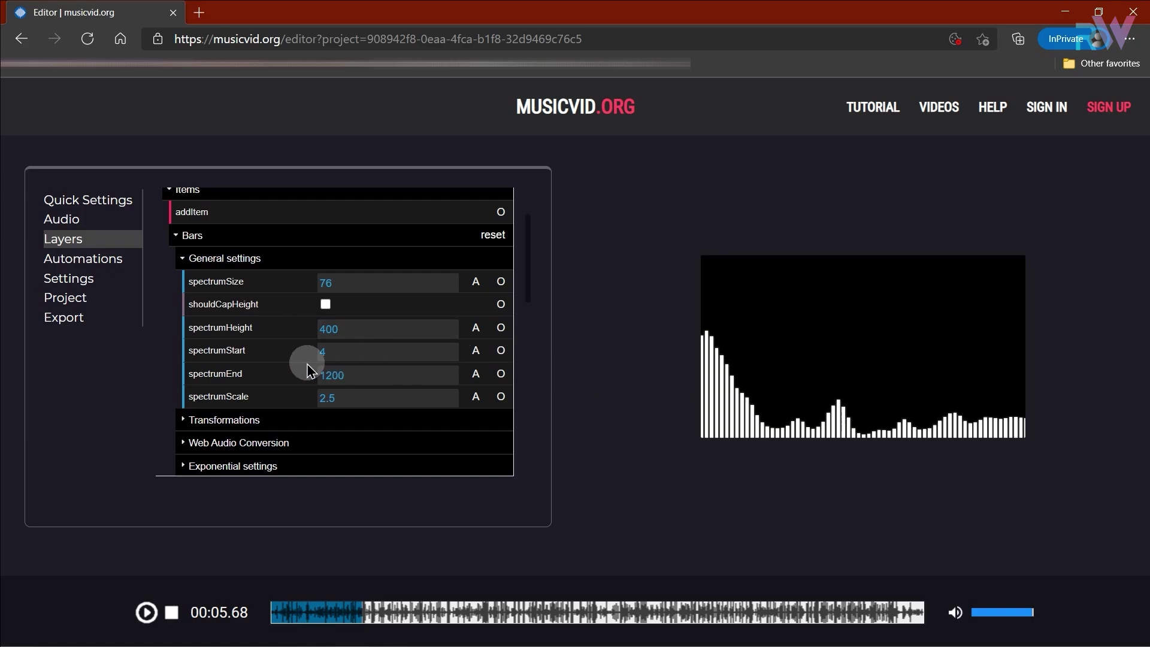
pyautogui.click(333, 354)
pyautogui.write('0')
pyautogui.click(300, 354)
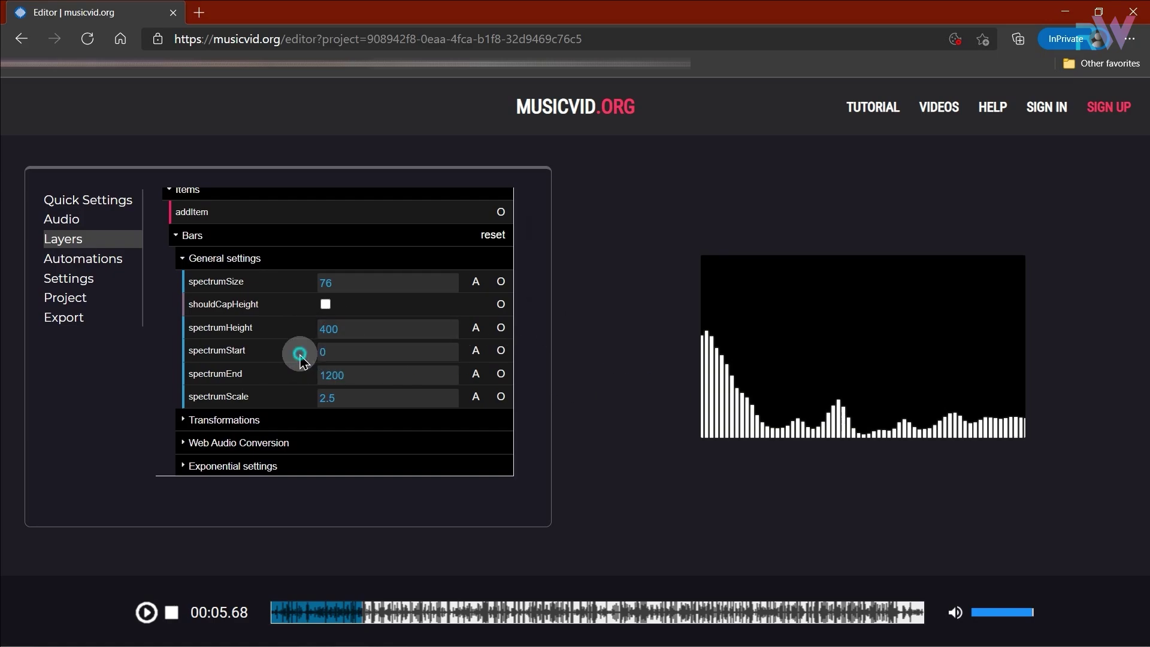
pyautogui.click(184, 259)
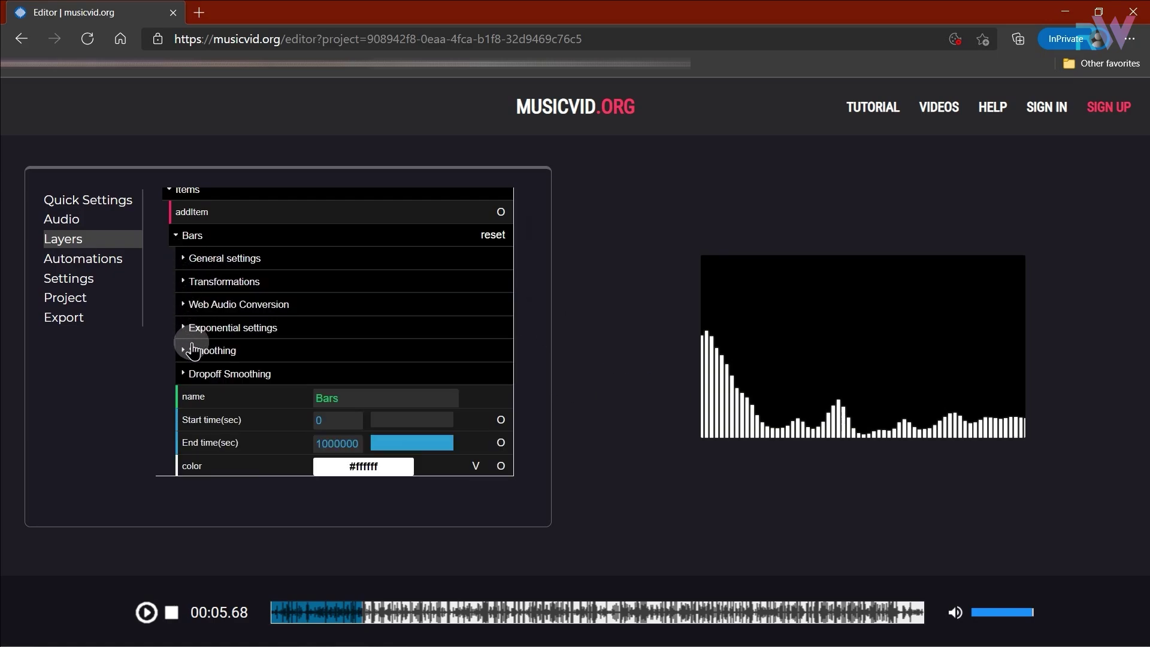
# Keep the bar colour white (#ffffff) and set barWidth to 8
pyautogui.scroll(-3, 262, 400)
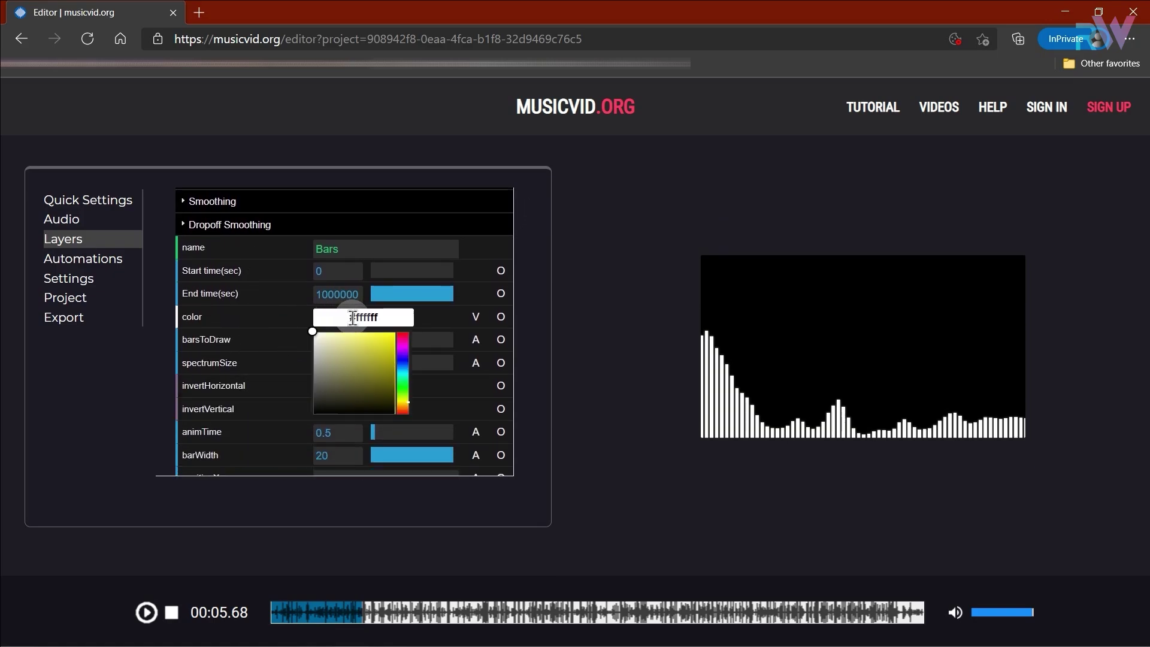
pyautogui.click(360, 320)
pyautogui.moveTo(360, 358); pyautogui.dragTo(319, 333)
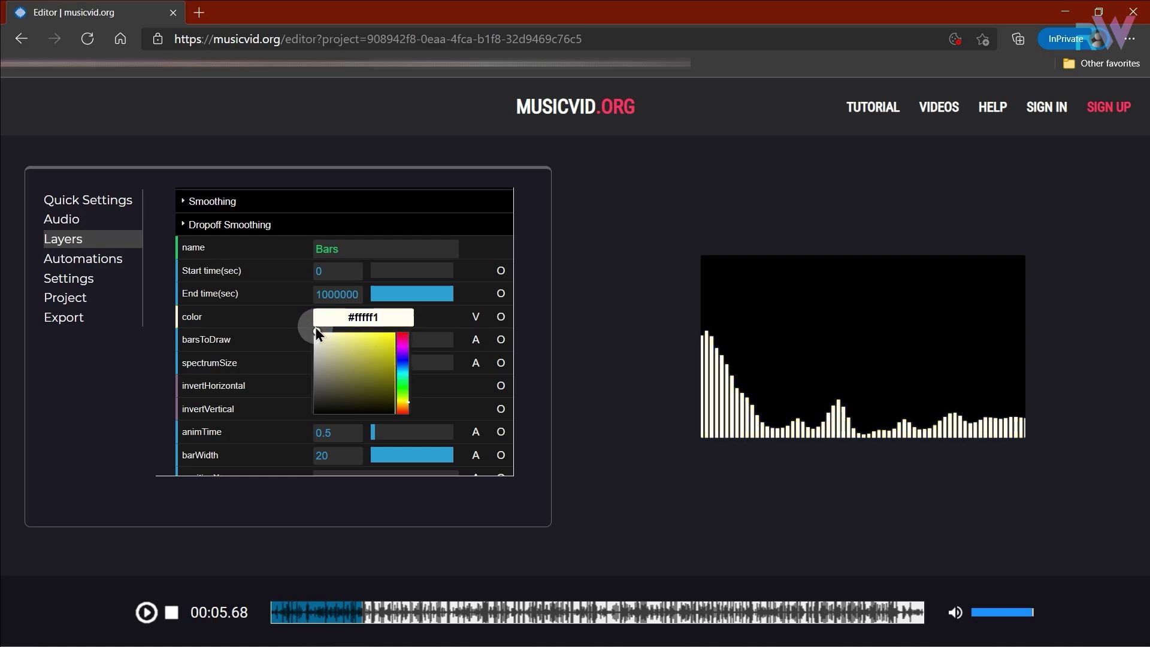
pyautogui.click(309, 333)
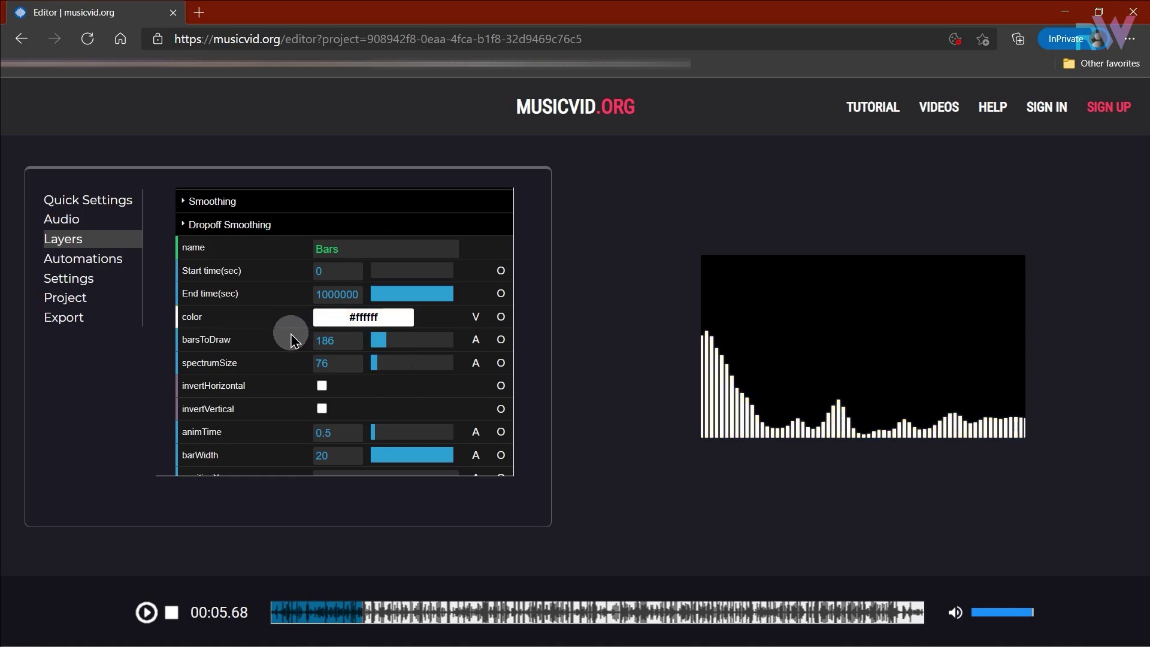
pyautogui.scroll(-3, 293, 338)
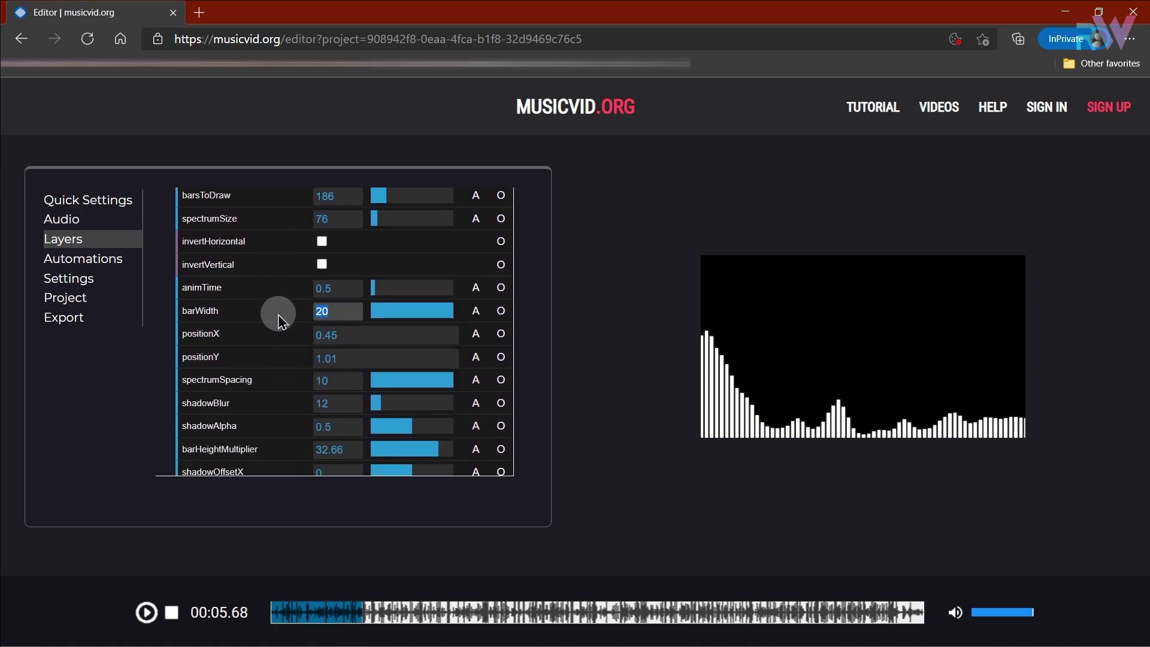
pyautogui.press('Return')
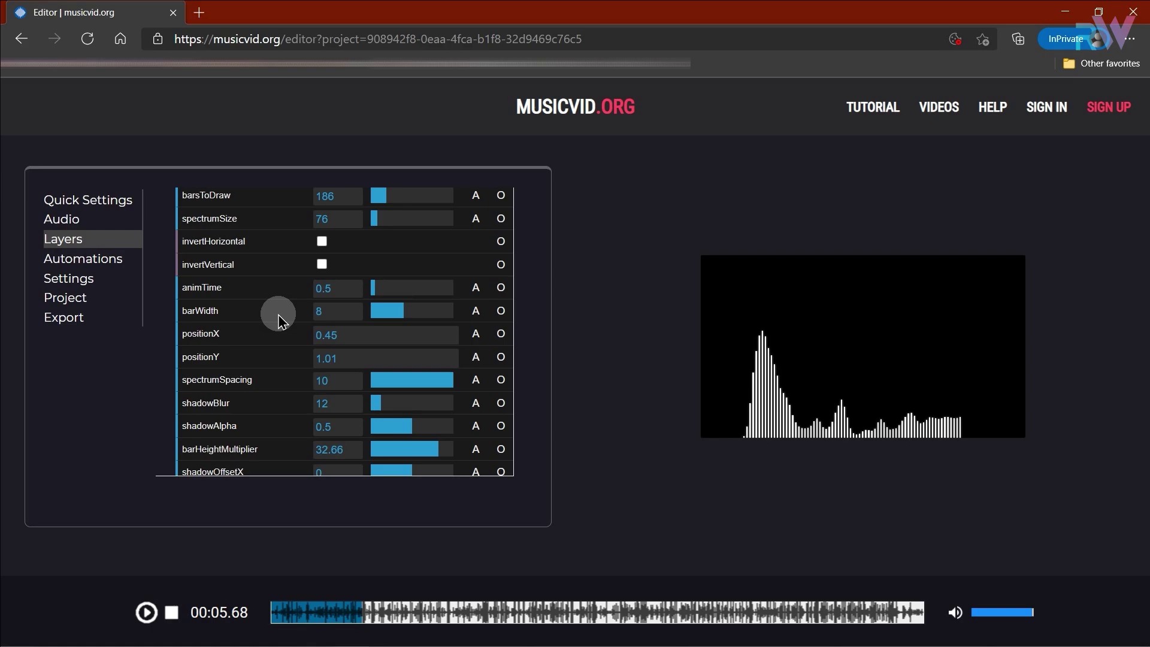
# Set spectrumSpacing to 7 and positionX to 0.23 to shift the bars left
pyautogui.scroll(-1, 282, 324)
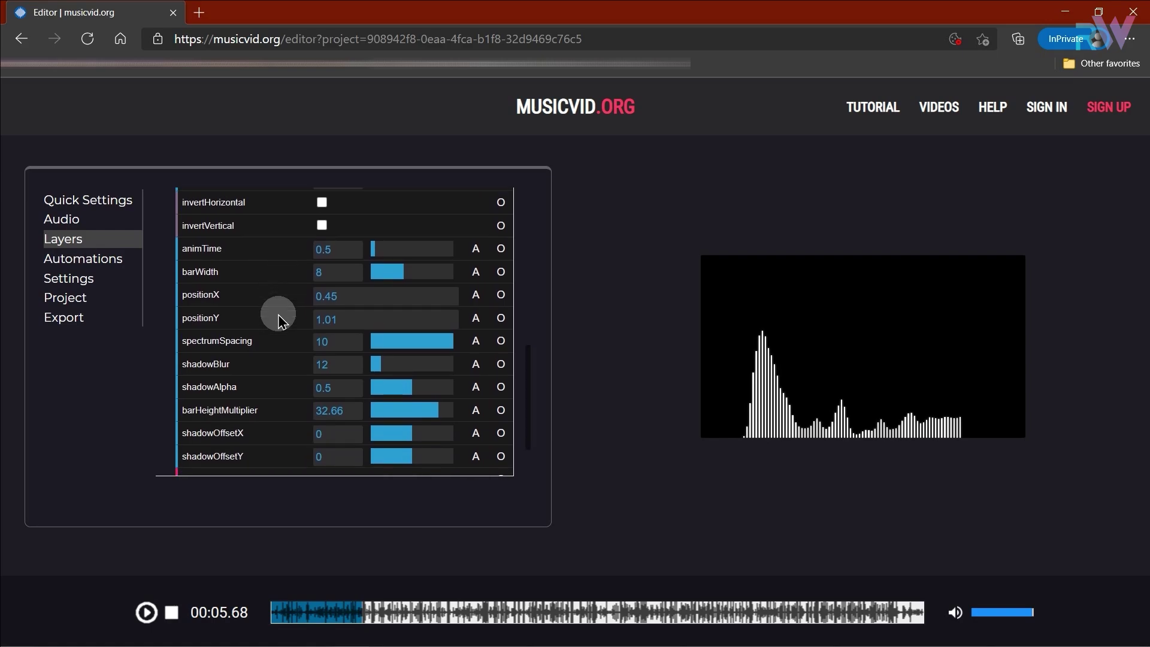
pyautogui.click(308, 334)
pyautogui.write('7')
pyautogui.press('Return')
pyautogui.scroll(-1, 288, 339)
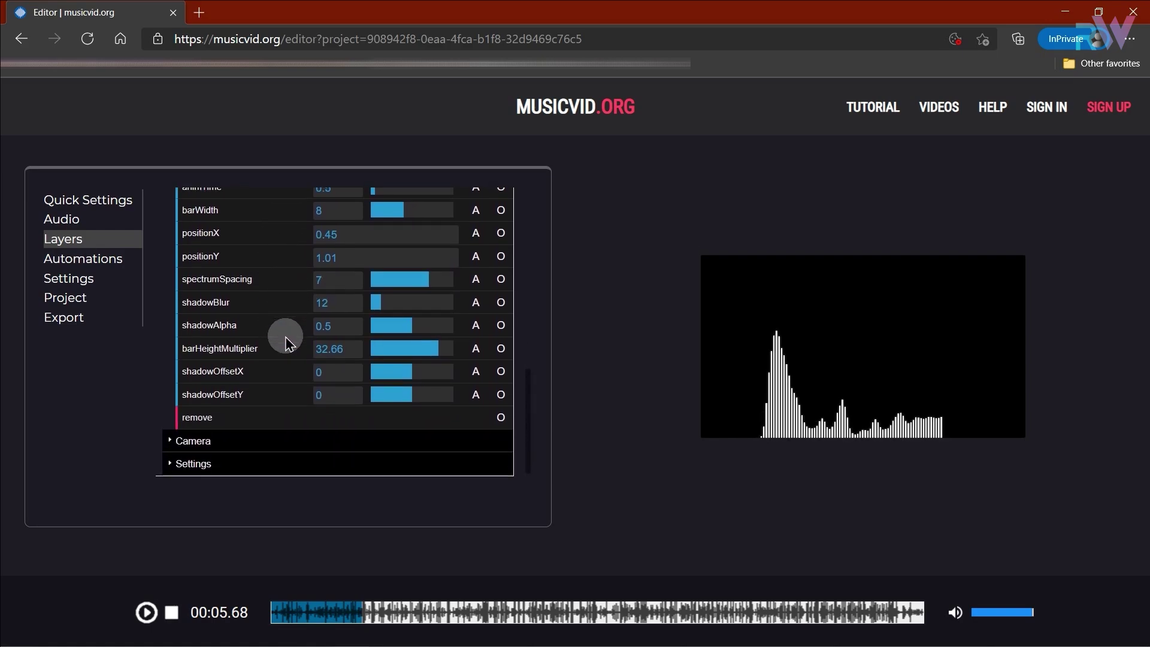
pyautogui.scroll(1, 288, 336)
pyautogui.click(307, 288)
pyautogui.write('0.2')
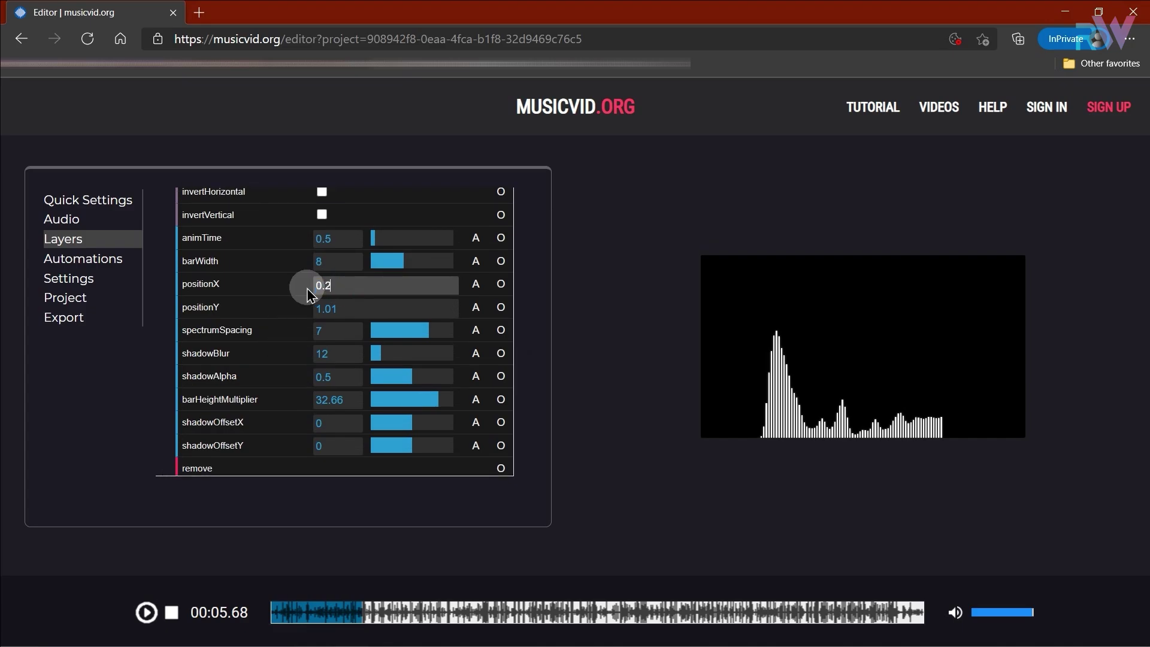
pyautogui.write('3')
pyautogui.click(293, 292)
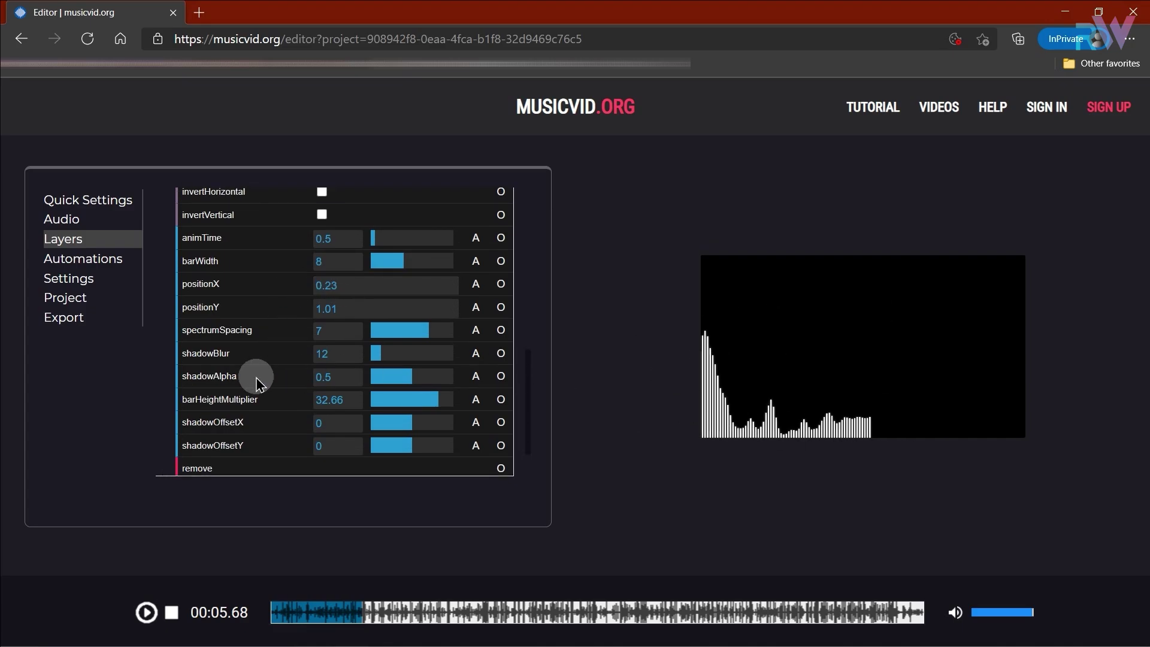
pyautogui.scroll(10, 258, 383)
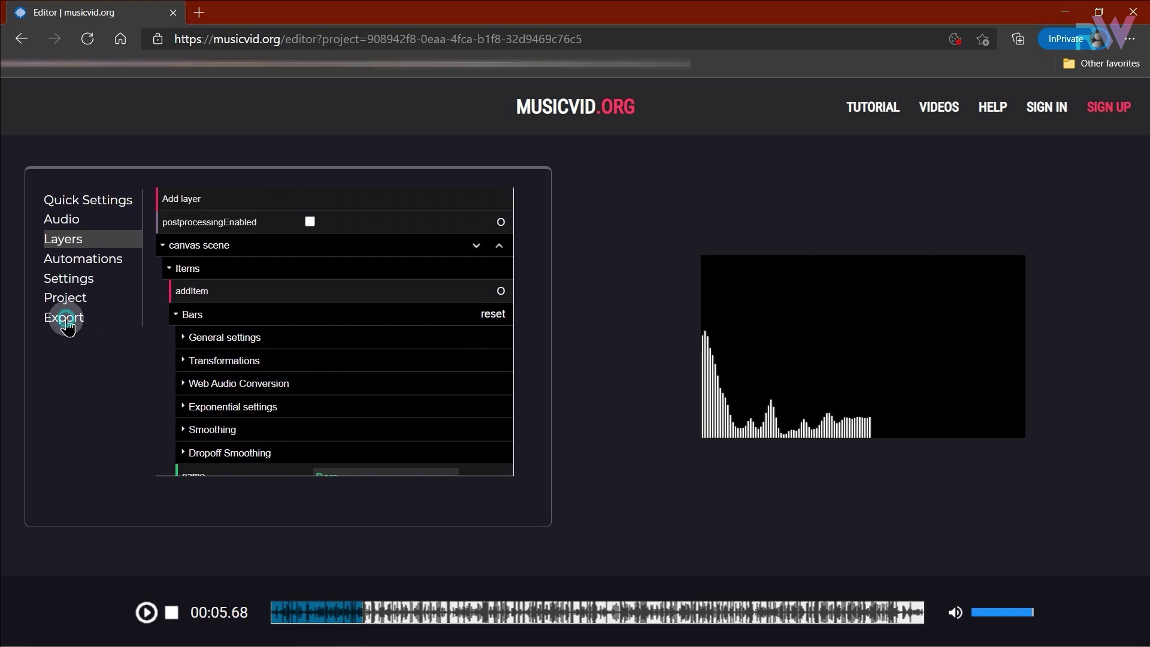
pyautogui.click(67, 326)
# Set 30 fps, name the file Spectrum.mp4, start encoding and accept the attribution notice
pyautogui.click(314, 292)
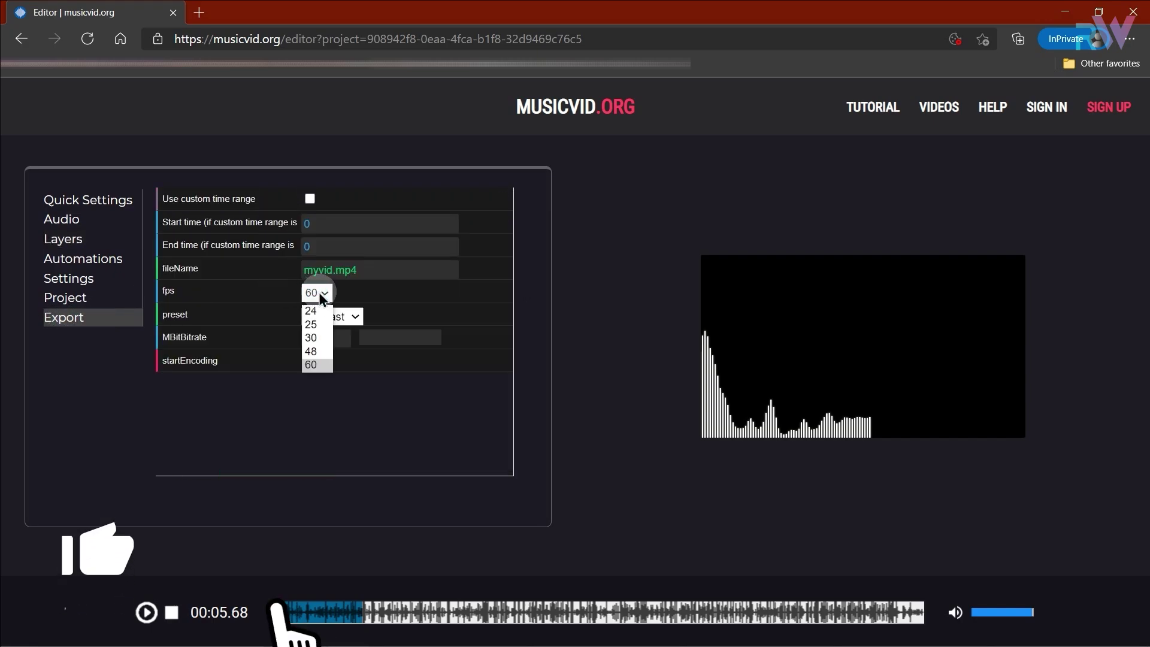
pyautogui.click(322, 346)
pyautogui.moveTo(327, 269); pyautogui.dragTo(269, 264)
pyautogui.write('Spectrum')
pyautogui.press('Return')
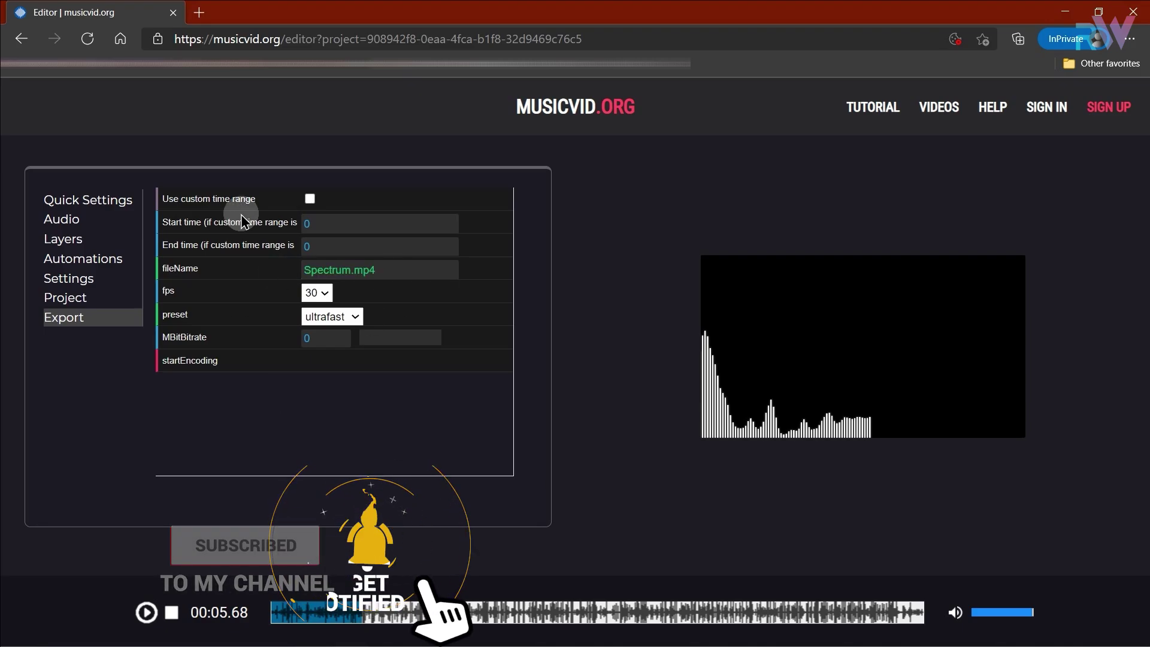
pyautogui.click(226, 362)
pyautogui.click(777, 462)
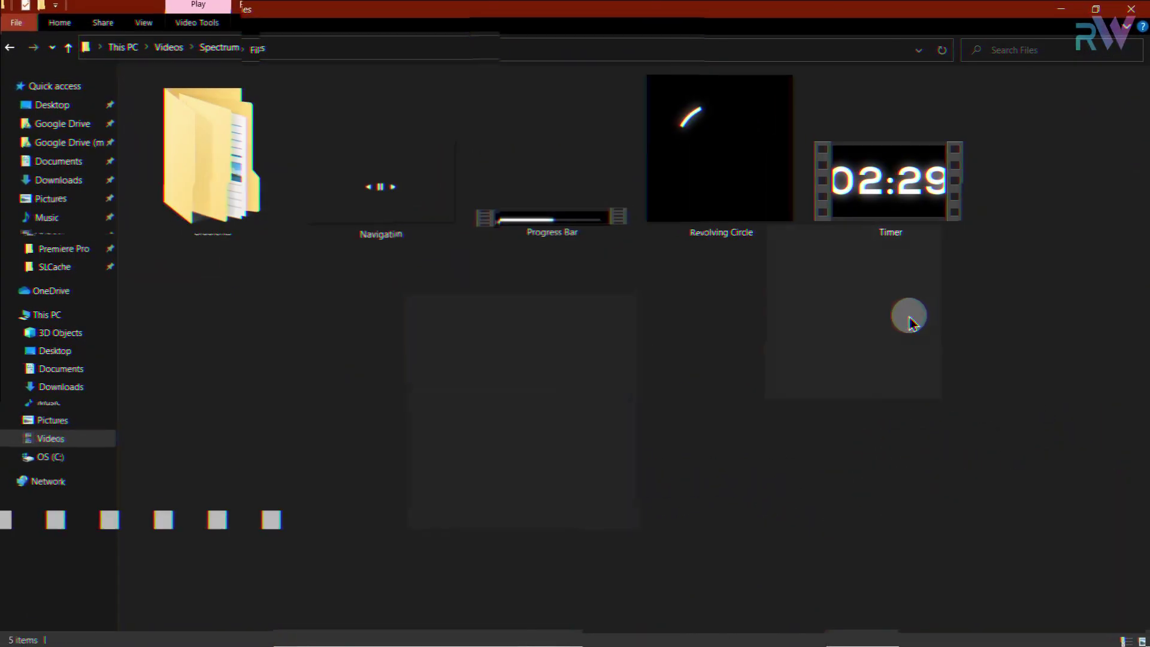
# Browse Gradients, looking into Gradient 1 and Gradient 7, then go back up to Files
pyautogui.click(915, 219)
pyautogui.click(745, 174)
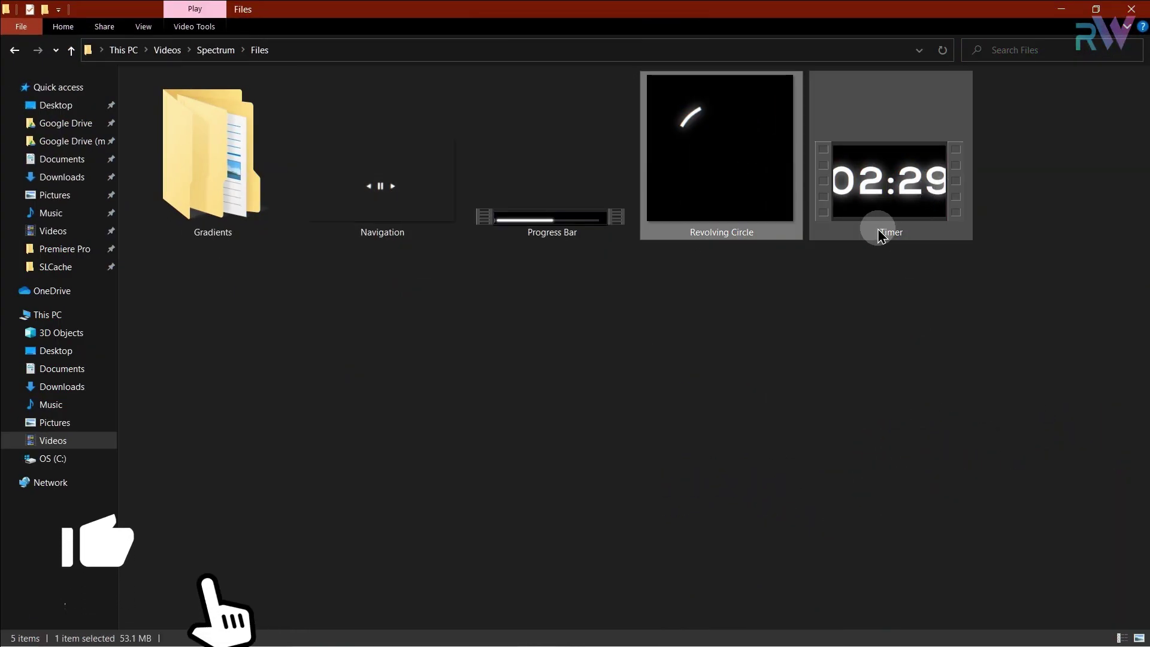
pyautogui.doubleClick(231, 180)
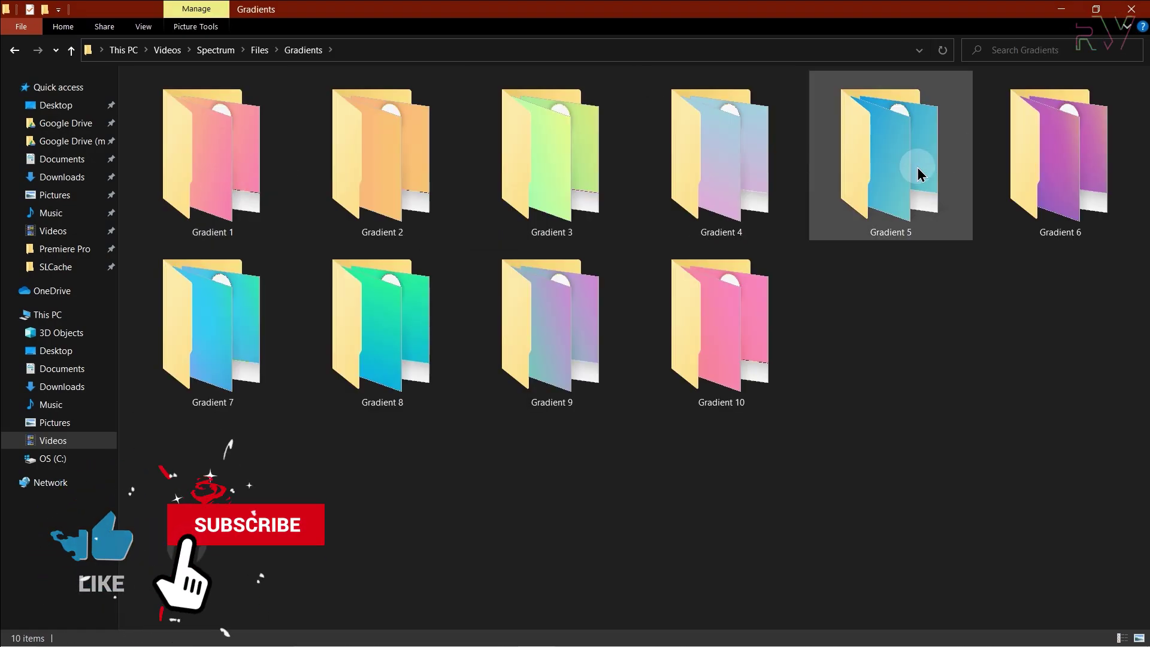
pyautogui.doubleClick(264, 168)
pyautogui.click(70, 51)
pyautogui.doubleClick(161, 257)
pyautogui.click(70, 50)
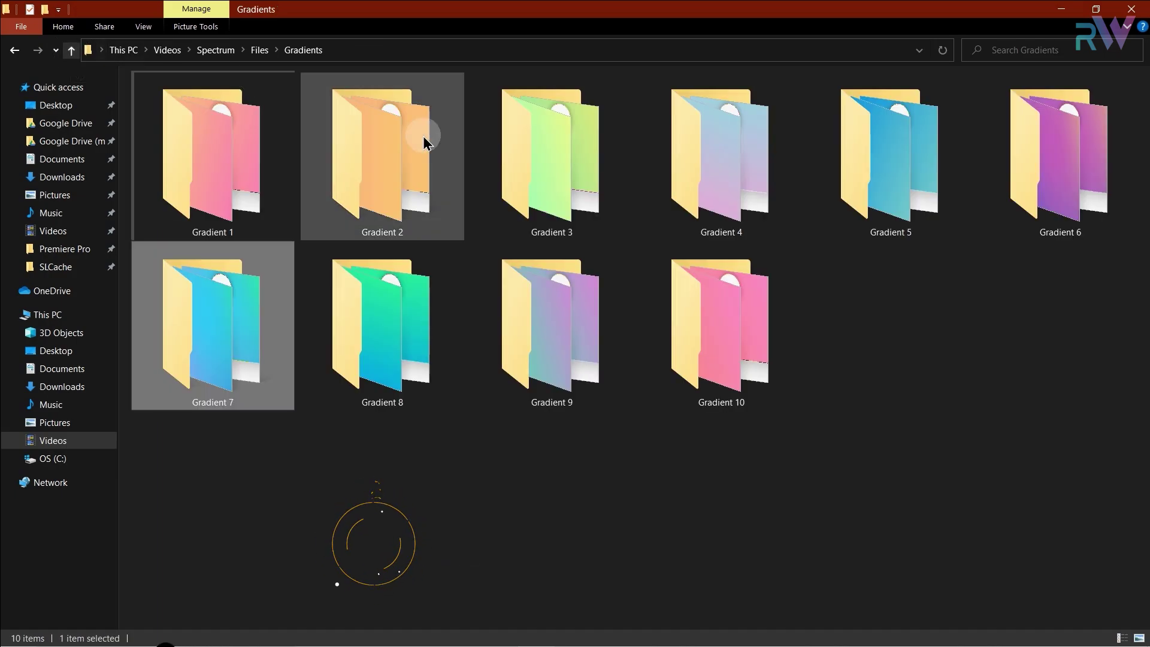
pyautogui.click(67, 48)
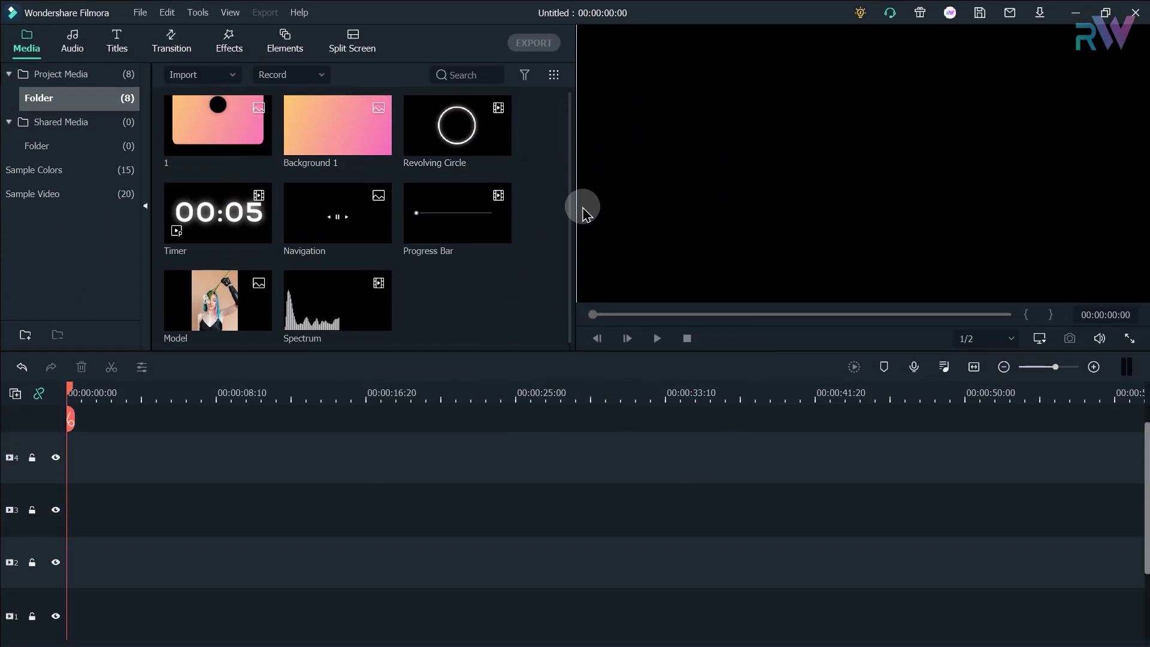
# Put Background 1 on track 1 and Spectrum on track 2, trimming the background to match
pyautogui.click(339, 127)
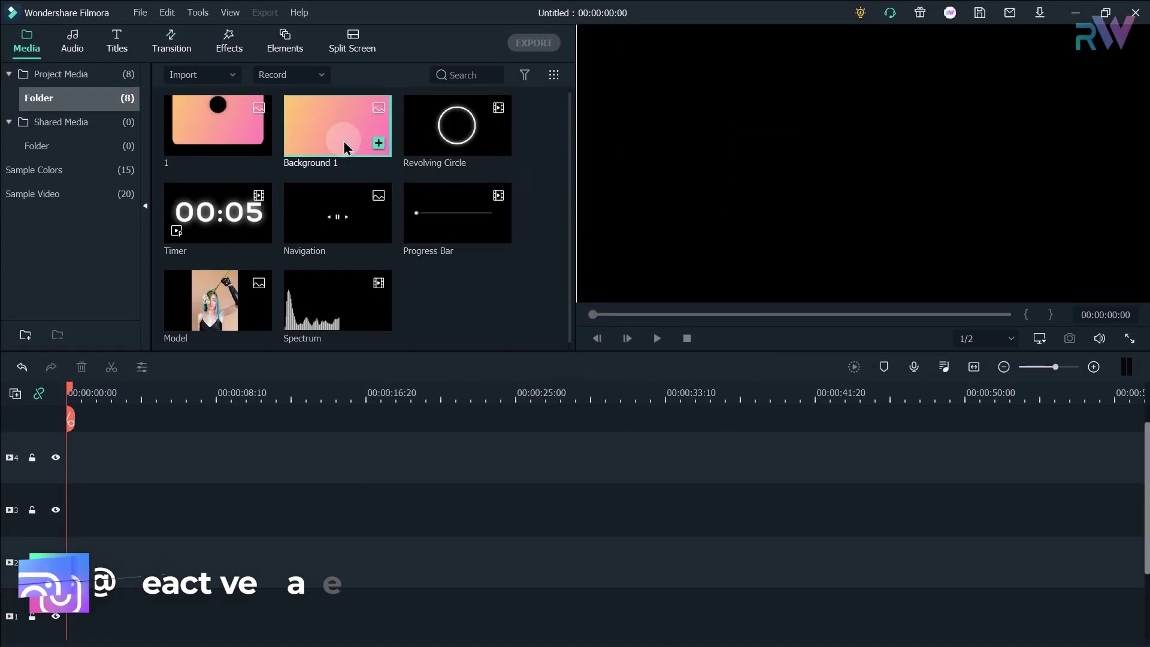
pyautogui.scroll(-2, 285, 545)
pyautogui.moveTo(322, 142); pyautogui.dragTo(808, 506)
pyautogui.moveTo(326, 306); pyautogui.dragTo(75, 467)
pyautogui.moveTo(808, 506); pyautogui.dragTo(796, 508)
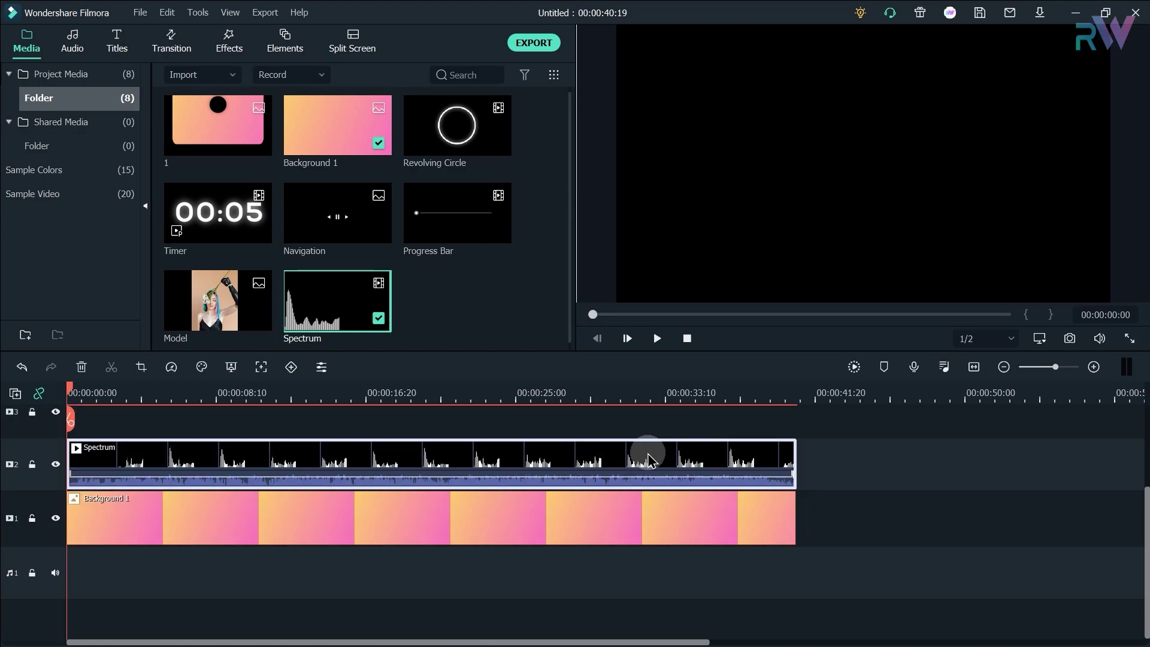
# Set the Spectrum clip's Compositing blending mode to Screen and preview around 7 seconds
pyautogui.doubleClick(579, 462)
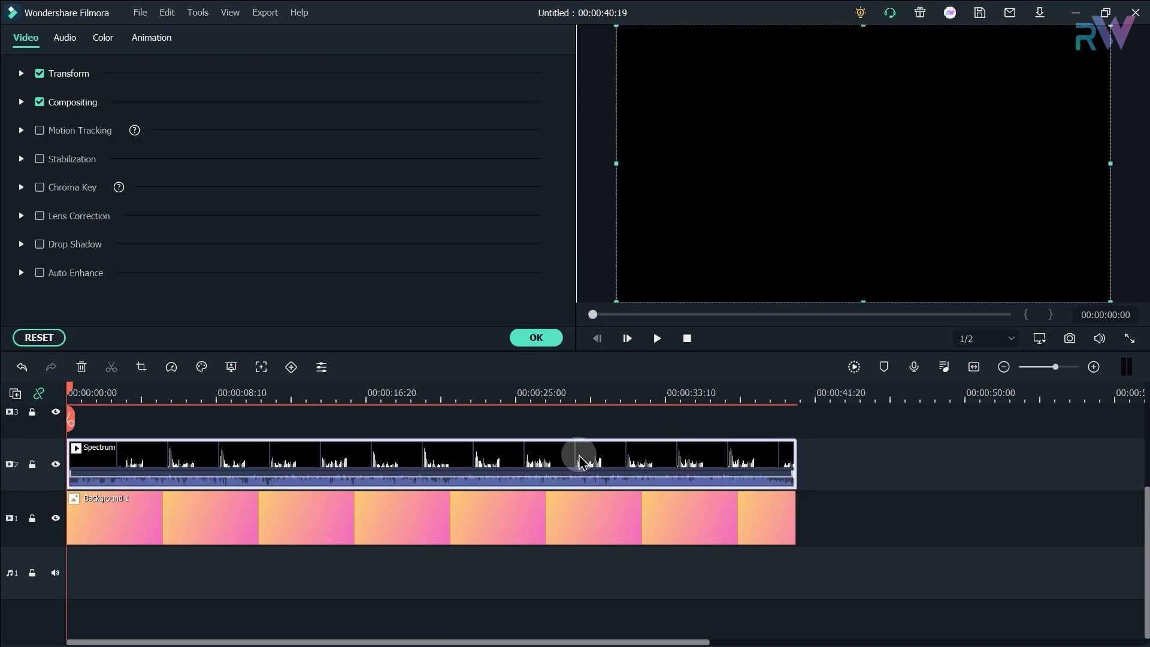
pyautogui.rightClick(579, 461)
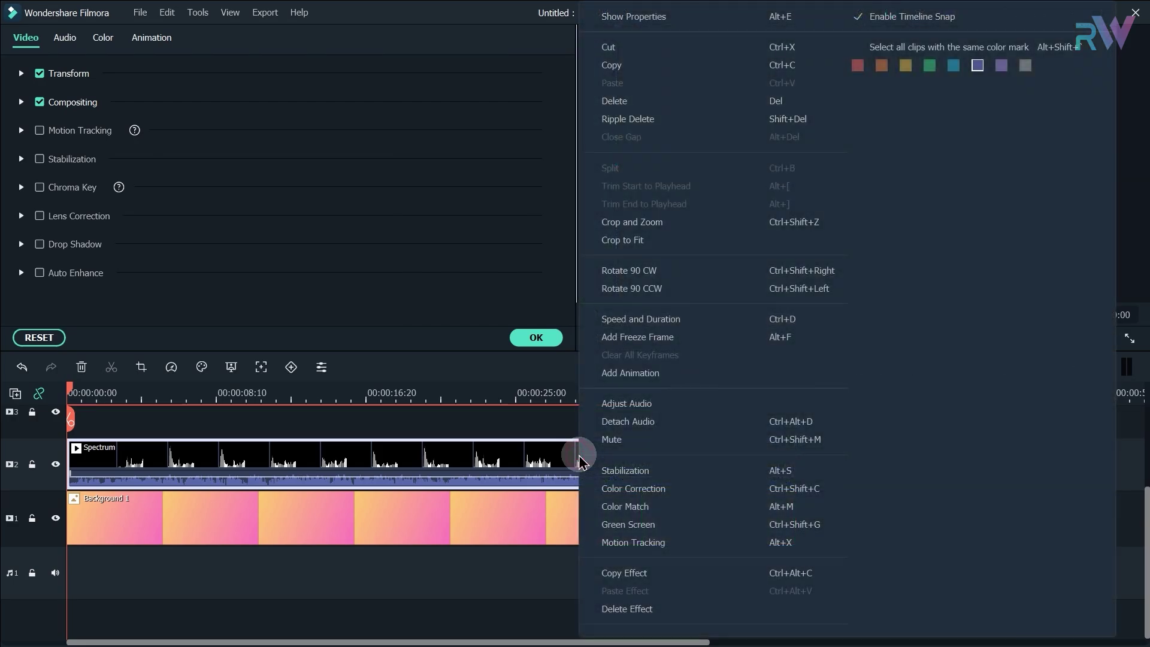
pyautogui.click(661, 19)
pyautogui.click(35, 103)
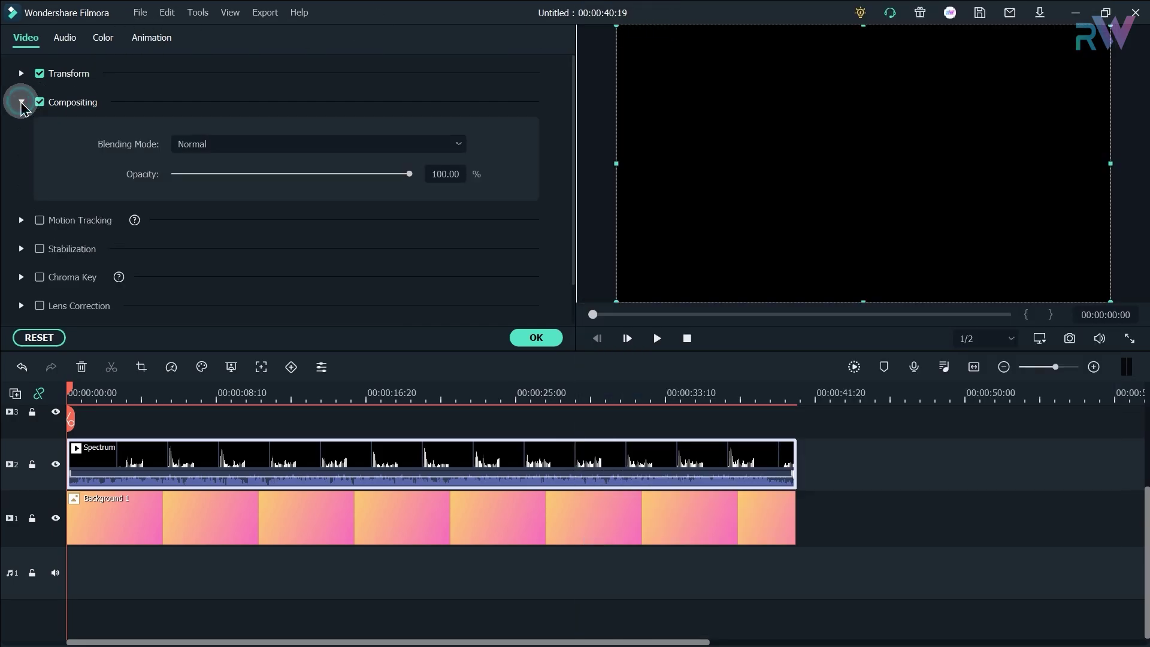
pyautogui.click(225, 150)
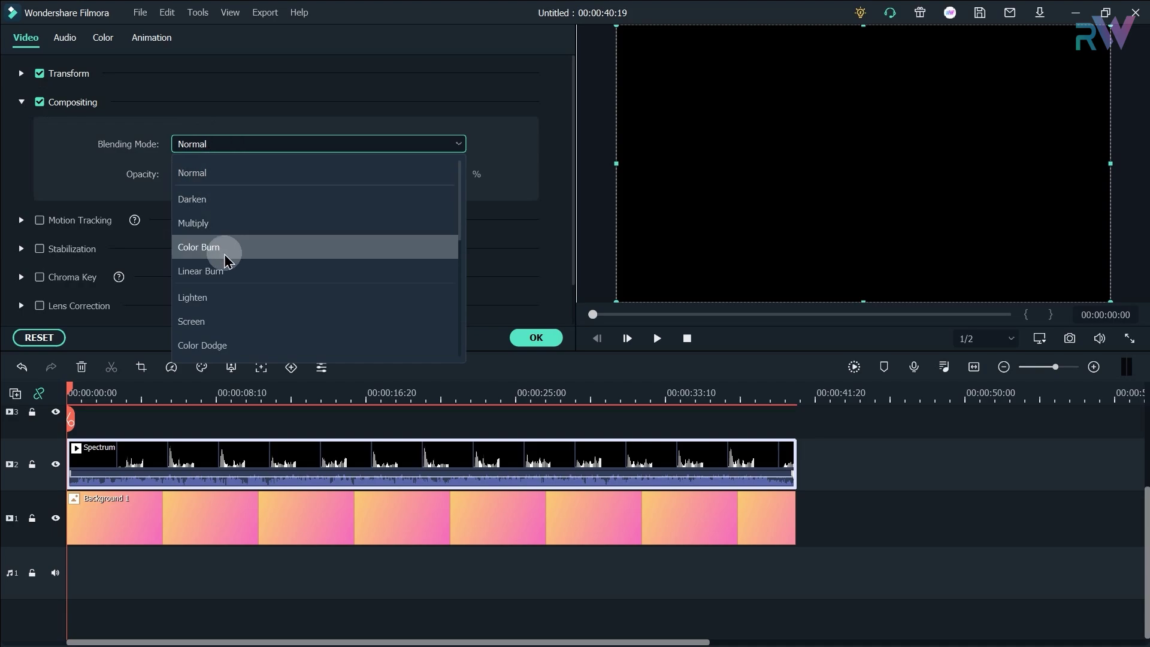
pyautogui.click(218, 318)
pyautogui.moveTo(188, 386); pyautogui.dragTo(204, 392)
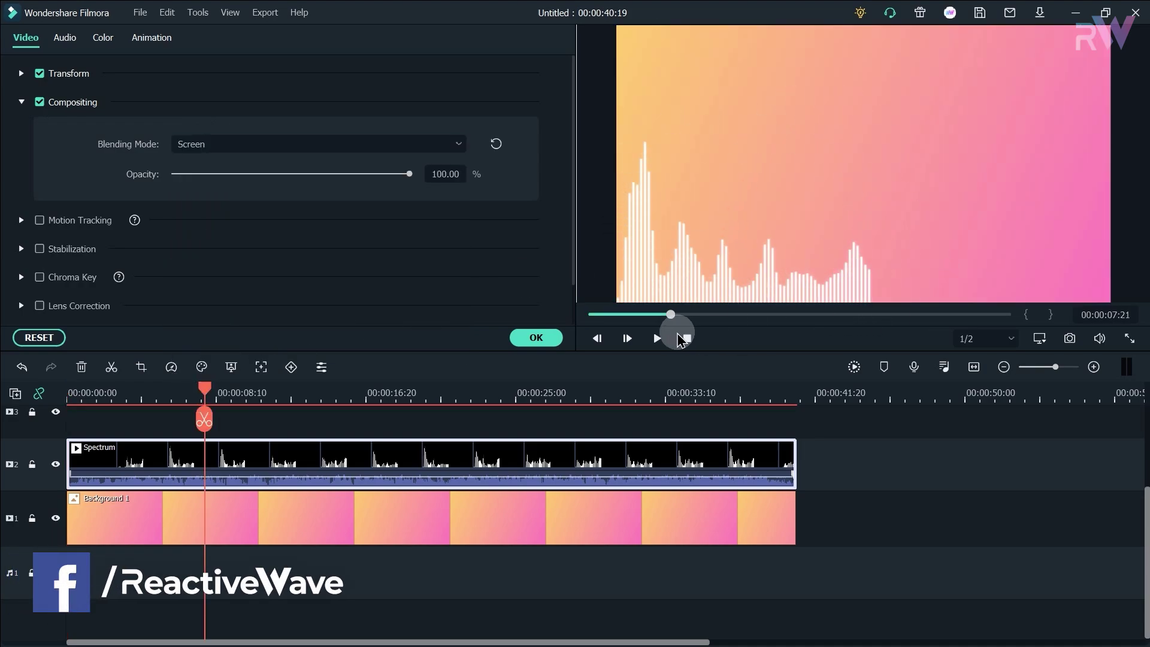
pyautogui.click(537, 338)
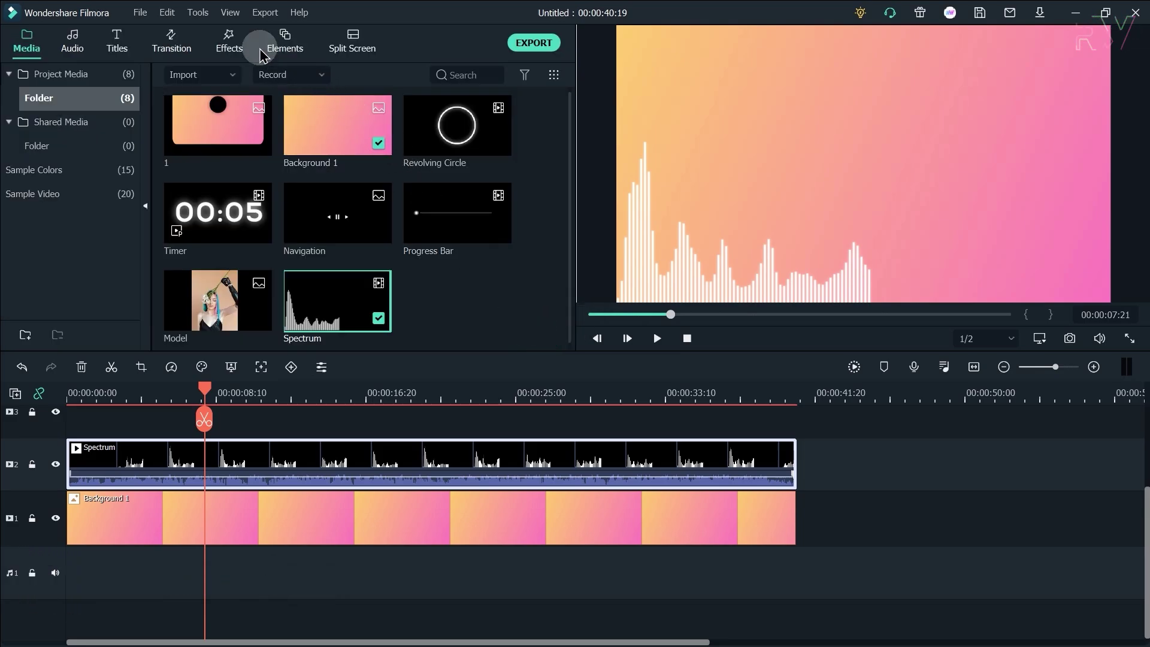
# Search the effects for 'mirro' and apply Mirror to the Spectrum clip
pyautogui.click(228, 48)
pyautogui.click(475, 74)
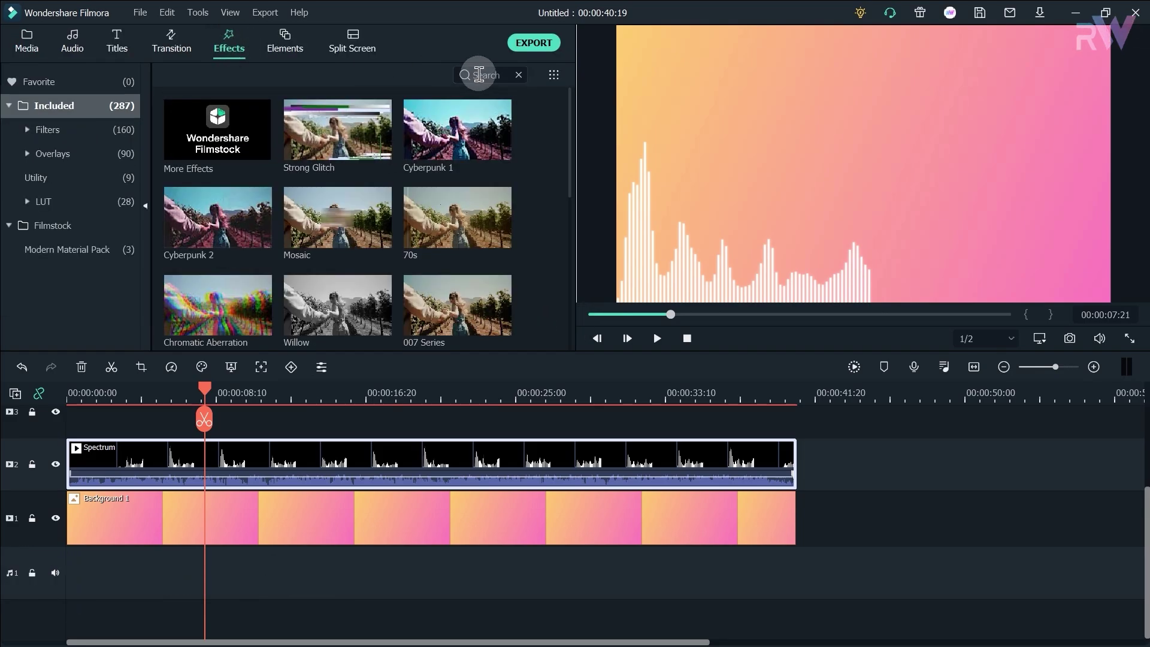
pyautogui.write('mirro')
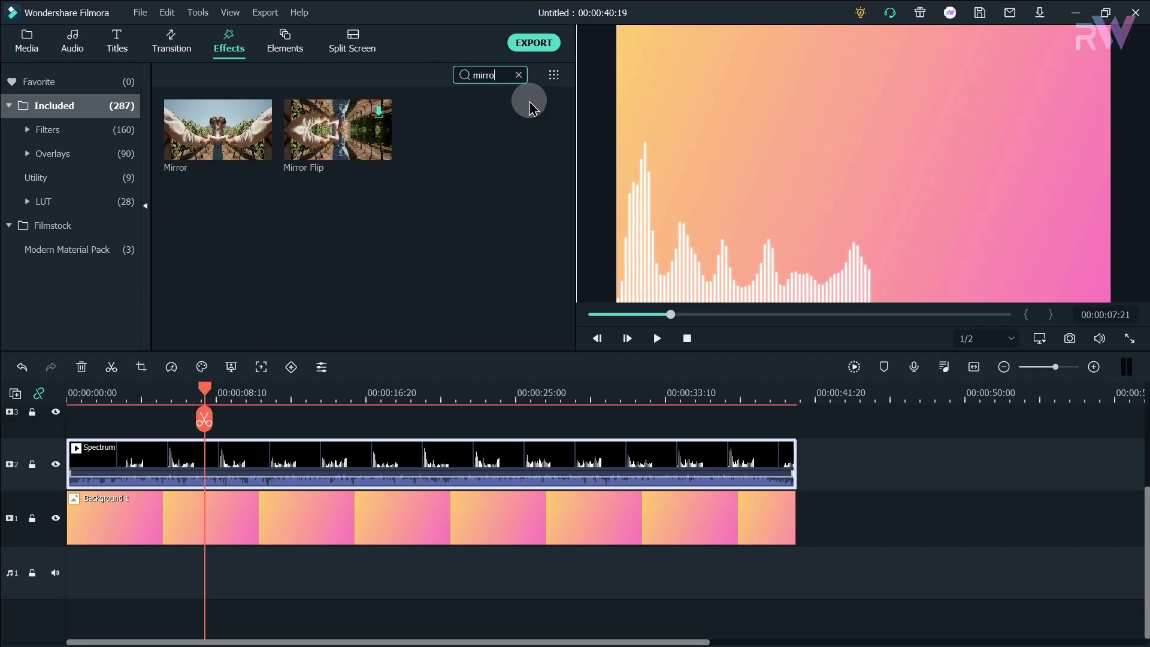
pyautogui.moveTo(211, 154); pyautogui.dragTo(271, 468)
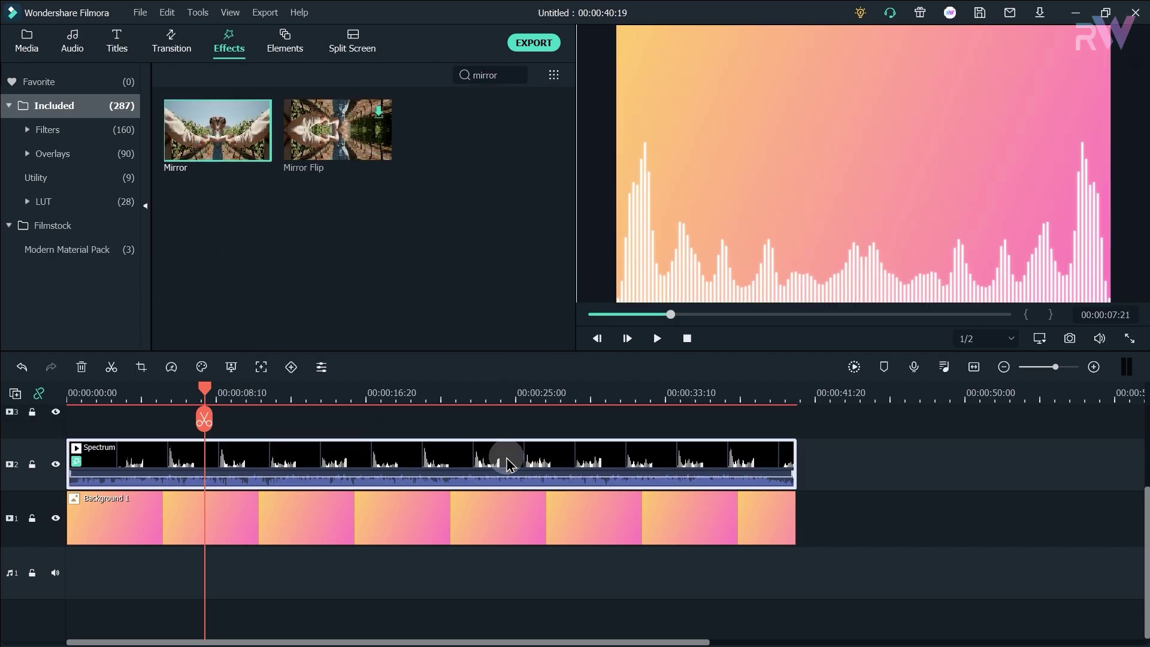
# Set the Spectrum clip's opacity to 20%
pyautogui.doubleClick(542, 468)
pyautogui.moveTo(388, 195); pyautogui.dragTo(215, 174)
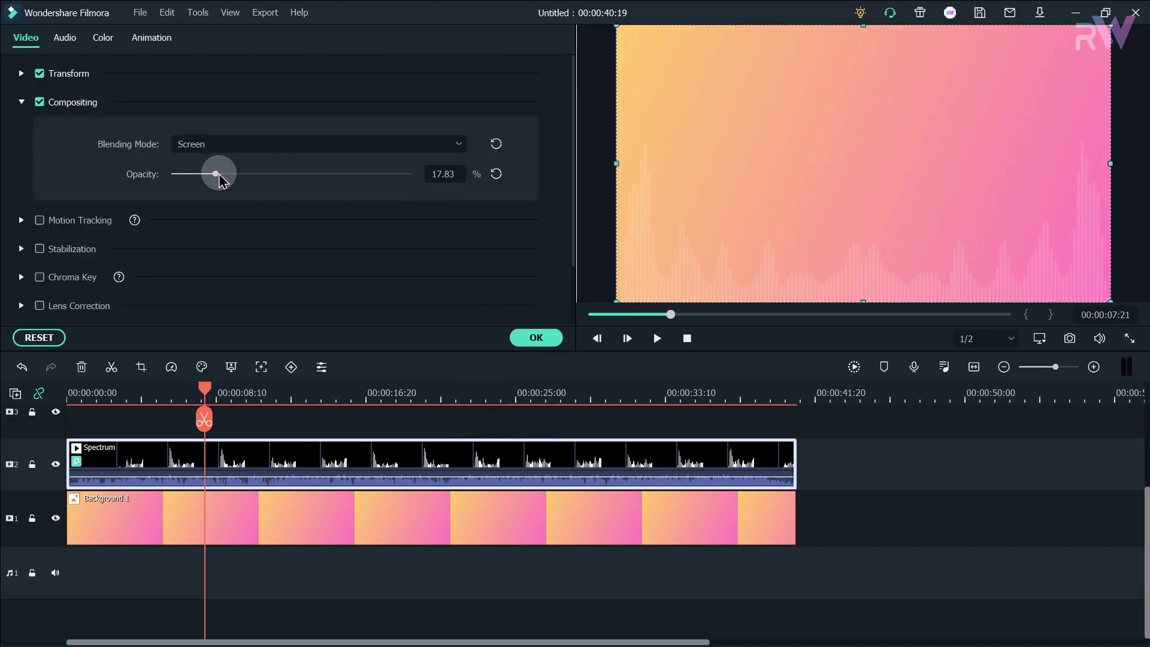
pyautogui.click(443, 174)
pyautogui.write('20')
pyautogui.press('Return')
pyautogui.click(535, 337)
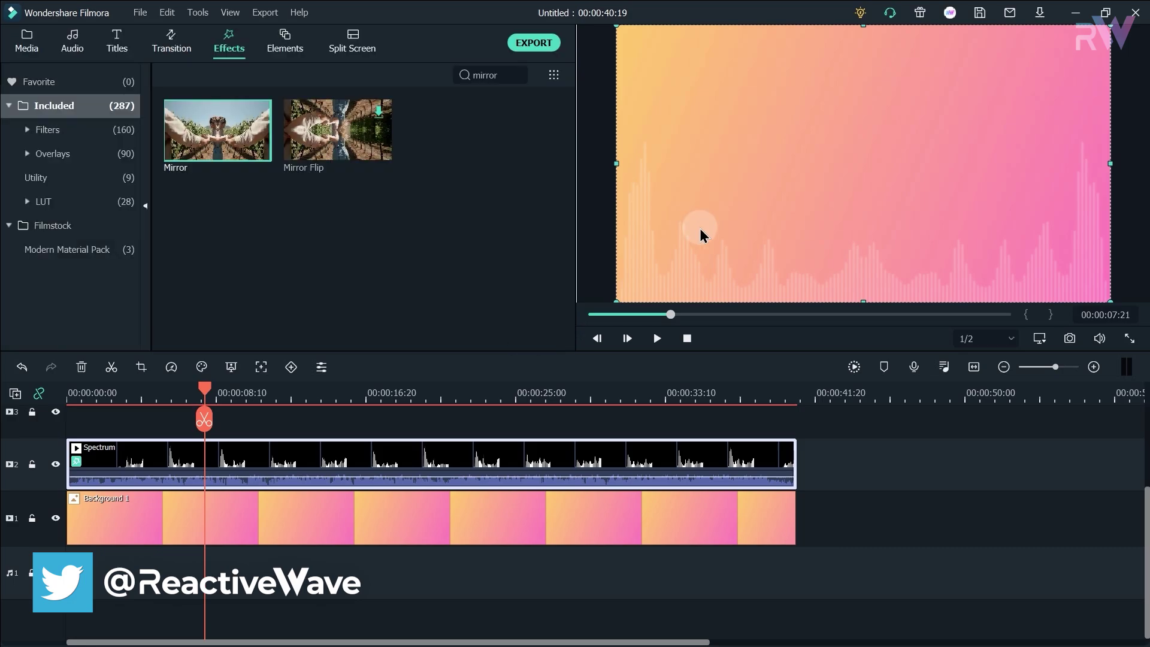
# Place the card image on track 4 and the extended Model photo on track 3
pyautogui.click(23, 43)
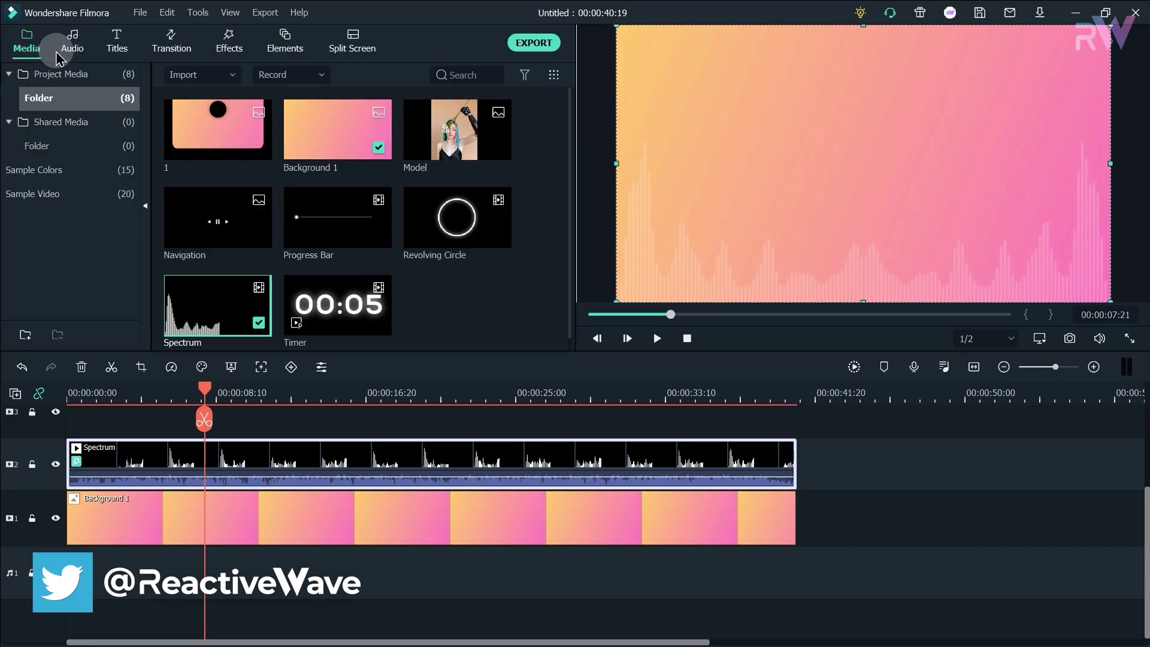
pyautogui.scroll(2, 411, 442)
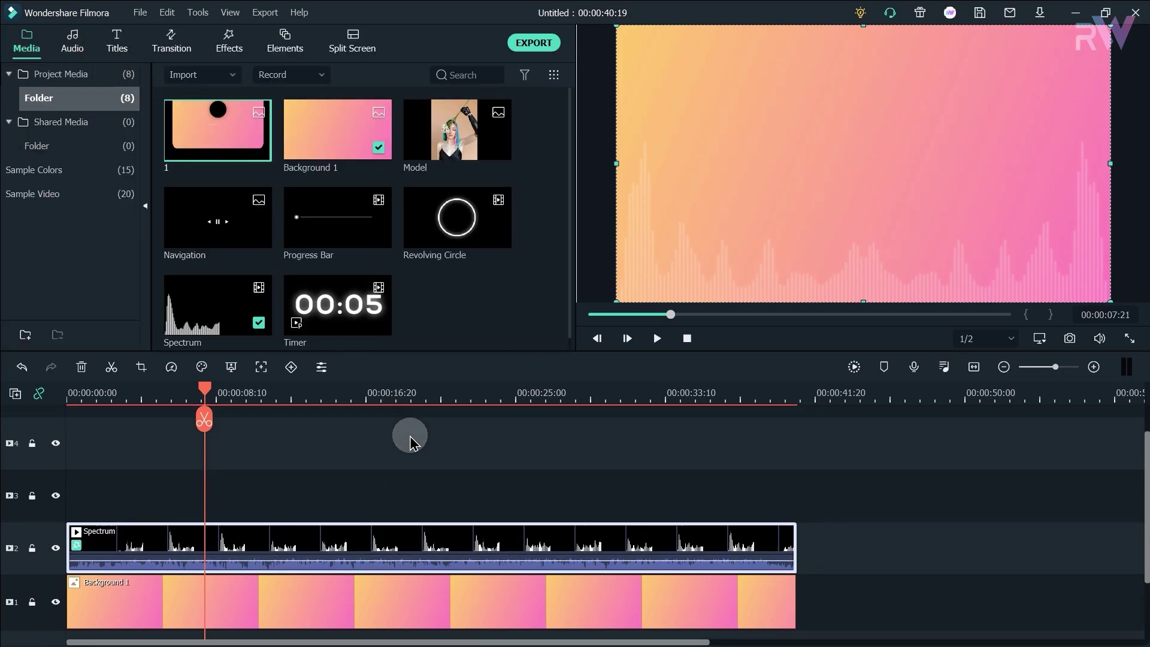
pyautogui.moveTo(164, 305); pyautogui.dragTo(784, 480)
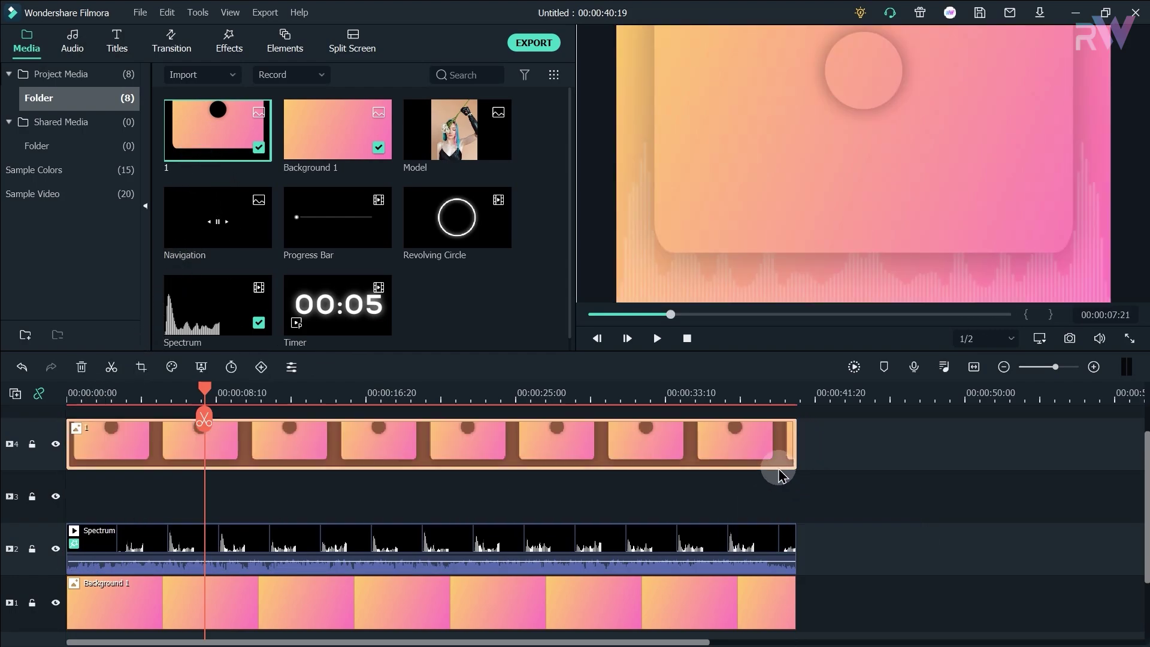
pyautogui.moveTo(271, 424); pyautogui.dragTo(795, 470)
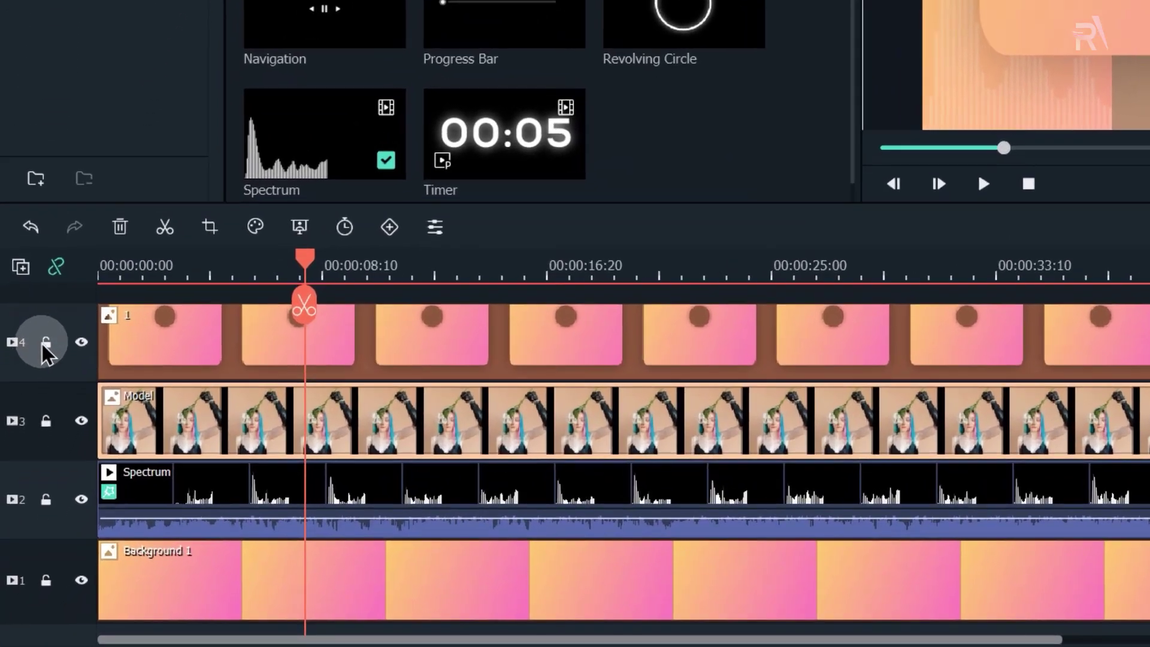
# Lock the card, Spectrum and background tracks, fit the Model photo into the circle, then lock it
pyautogui.click(32, 444)
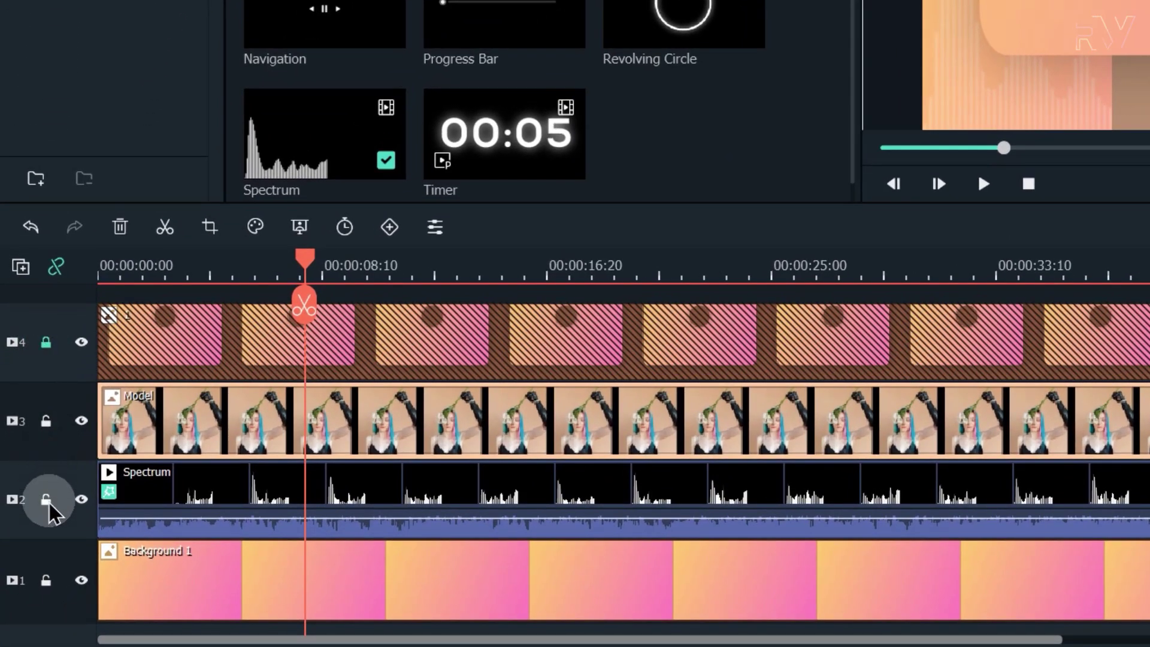
pyautogui.click(32, 549)
pyautogui.click(49, 580)
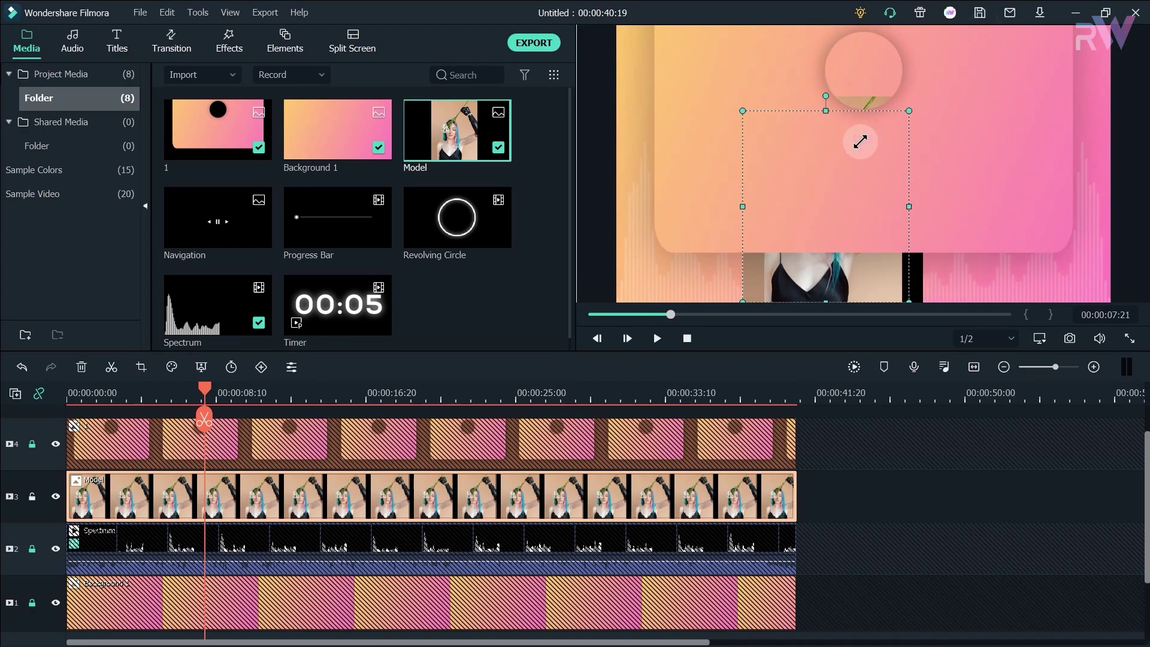
pyautogui.moveTo(860, 142); pyautogui.dragTo(903, 60)
pyautogui.moveTo(898, 105); pyautogui.dragTo(822, 107)
pyautogui.click(802, 173)
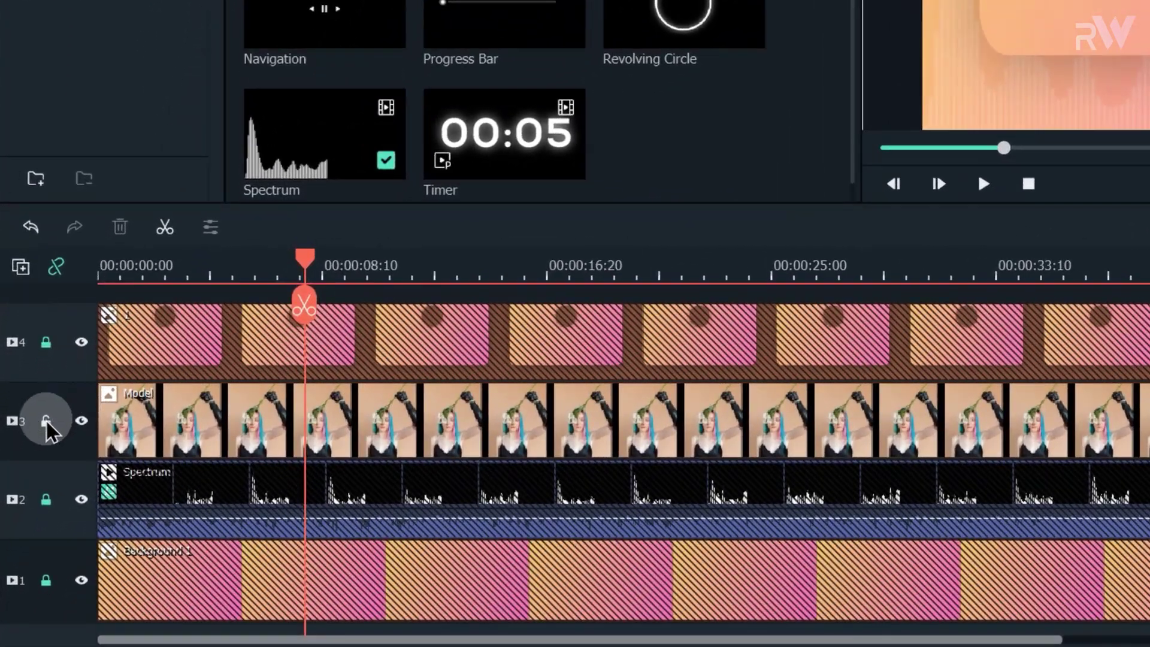
pyautogui.click(32, 496)
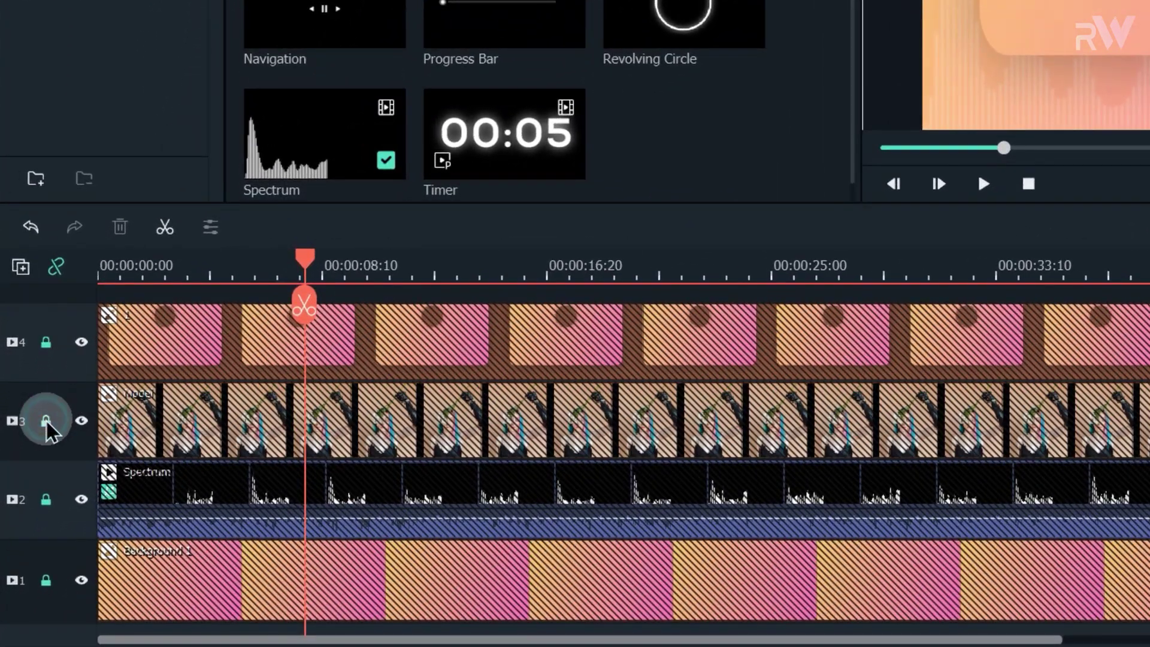
# Add a second Spectrum clip on a new top track
pyautogui.scroll(2, 1035, 463)
pyautogui.click(338, 169)
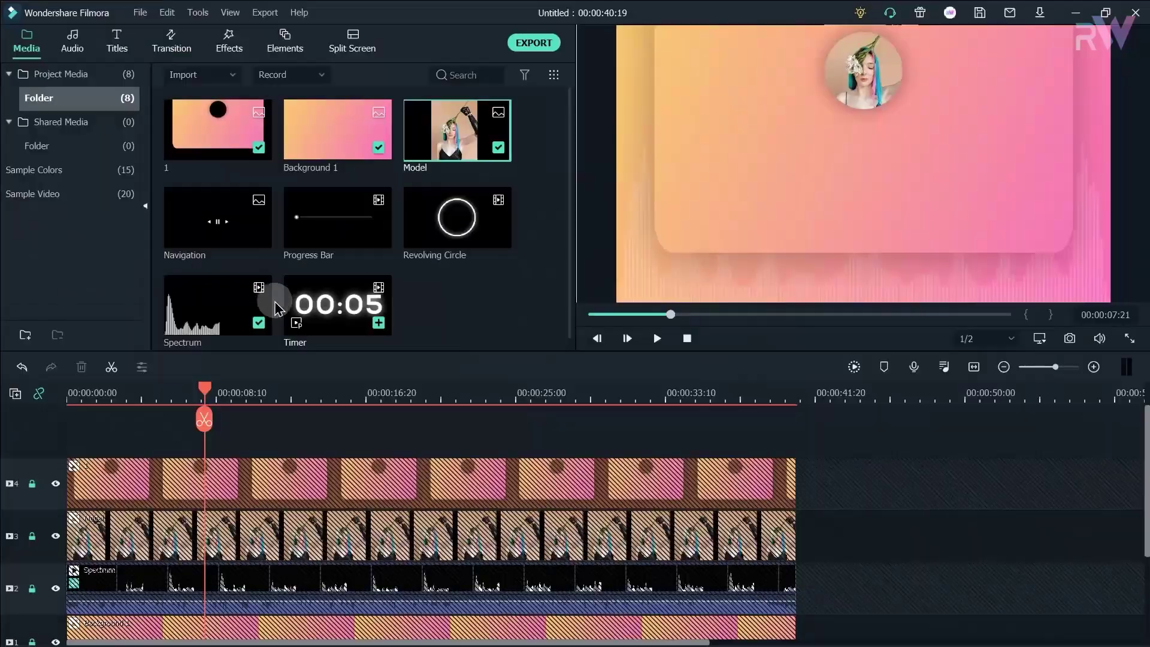
pyautogui.moveTo(176, 375); pyautogui.dragTo(76, 441)
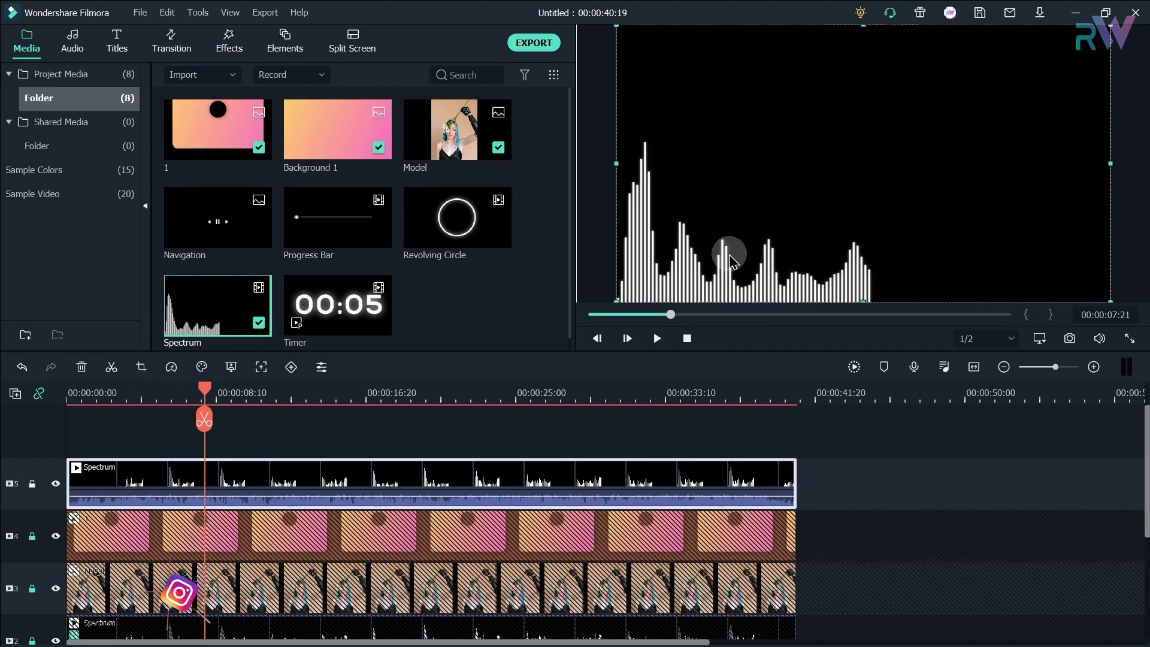
# Blend the new Spectrum with Screen mode and resize it to fit inside the card
pyautogui.doubleClick(593, 473)
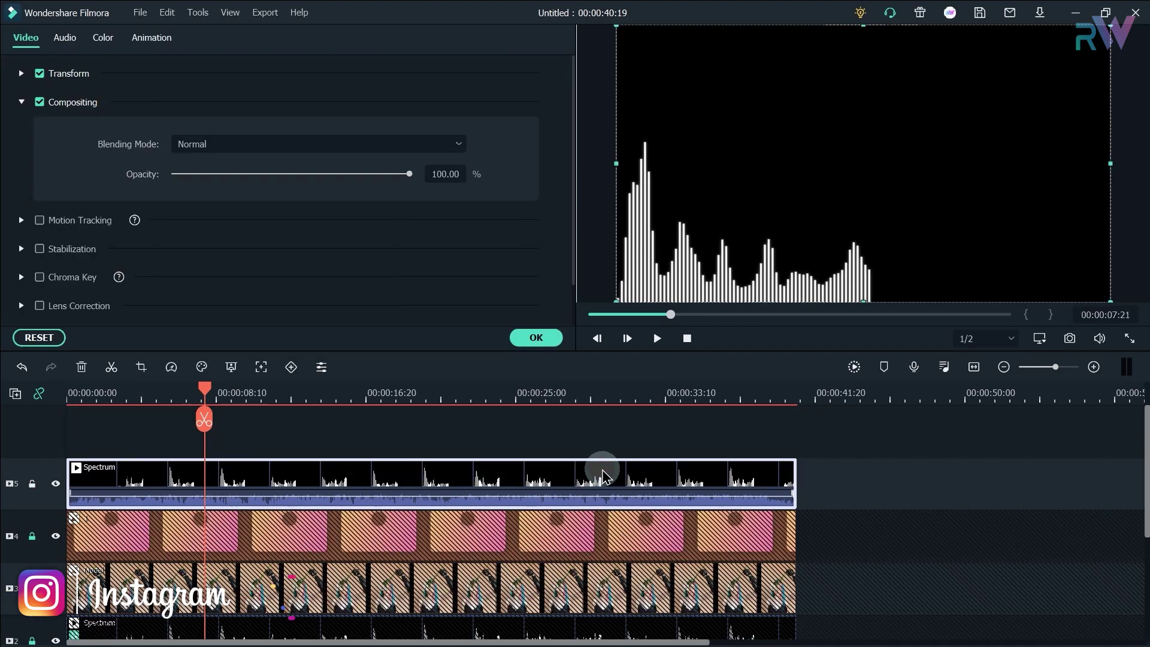
pyautogui.click(350, 147)
pyautogui.click(300, 318)
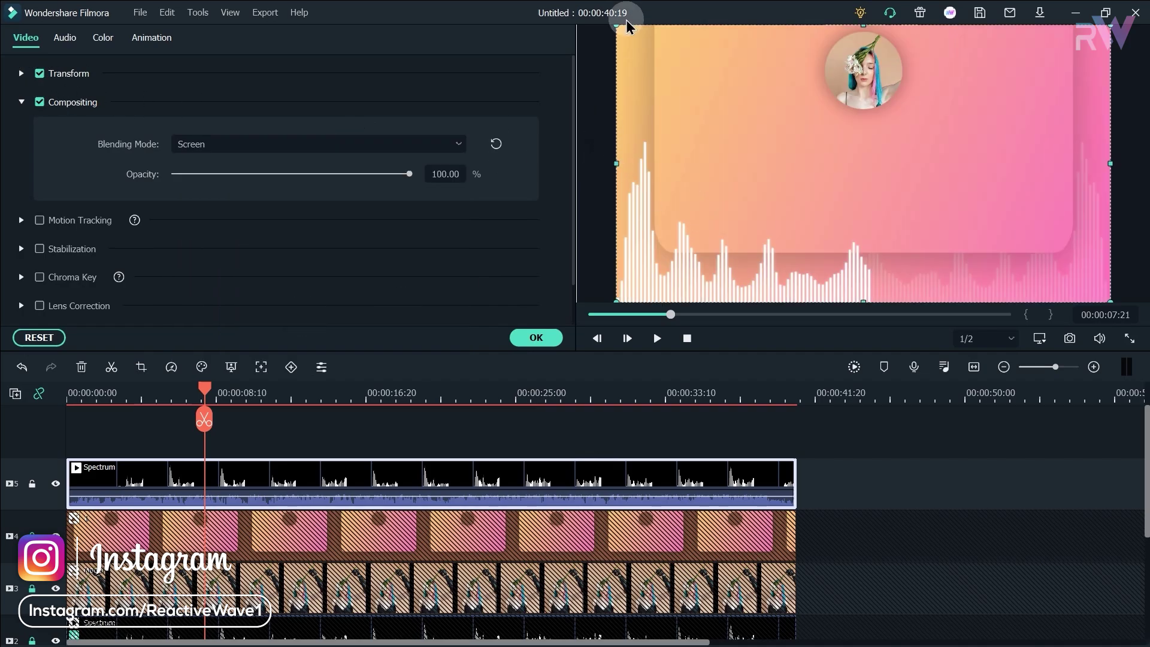
pyautogui.moveTo(617, 206); pyautogui.dragTo(675, 136)
pyautogui.moveTo(855, 213); pyautogui.dragTo(901, 251)
pyautogui.moveTo(862, 46); pyautogui.dragTo(865, 89)
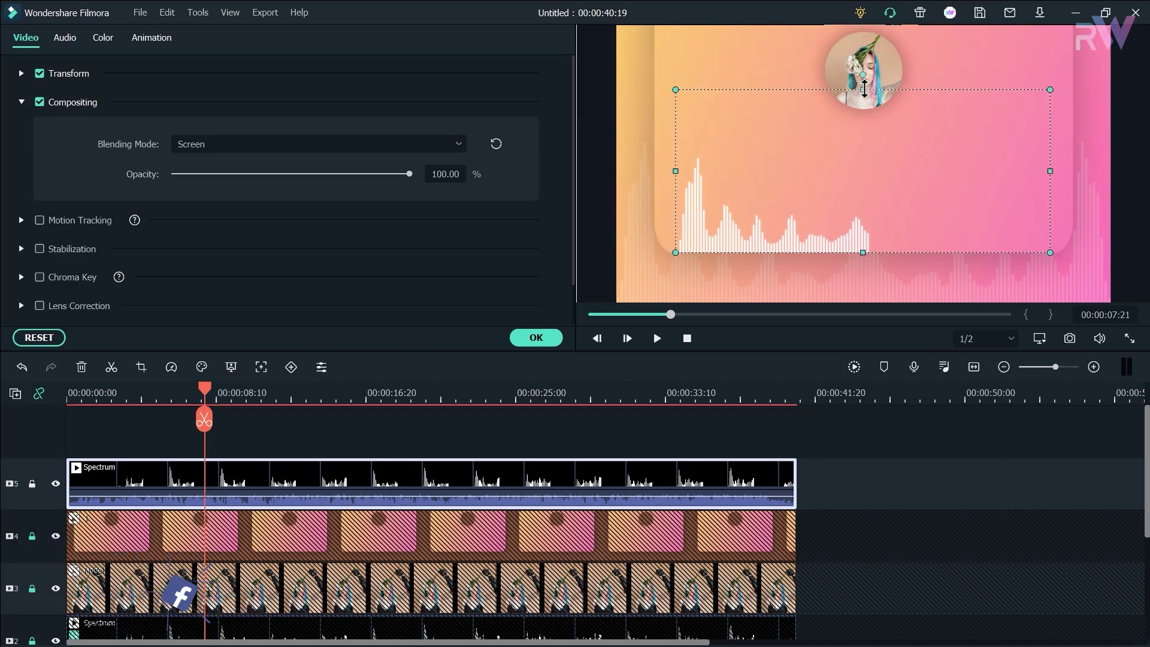
pyautogui.click(536, 337)
# Mirror the top Spectrum and add the Navigation controls on a new track
pyautogui.click(229, 42)
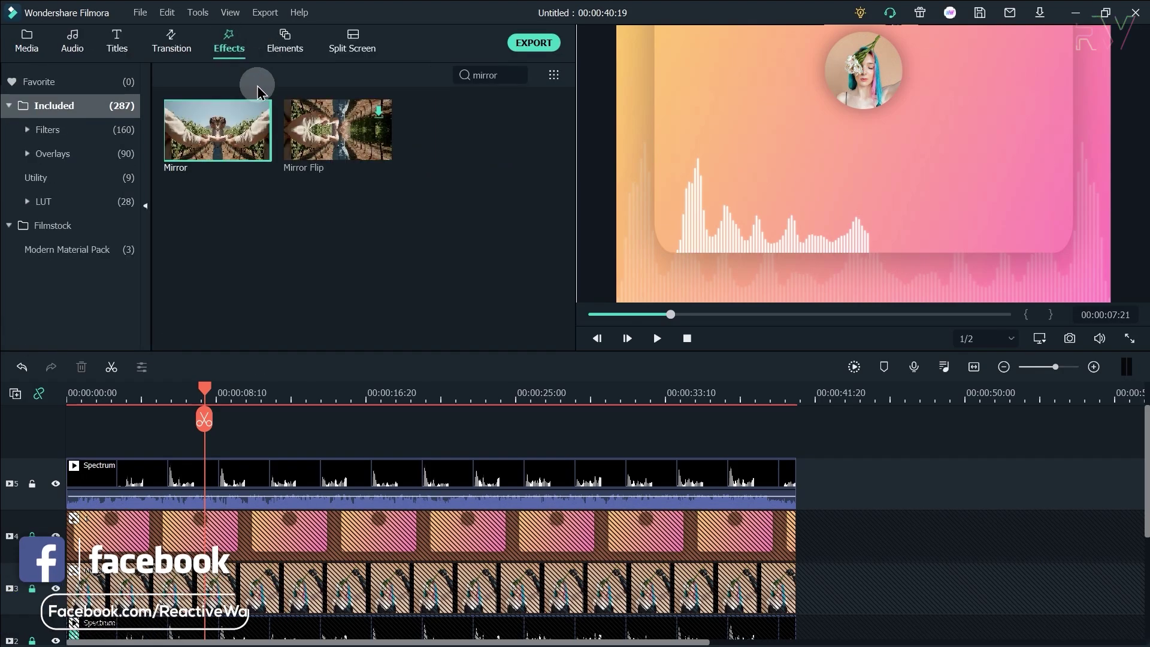
pyautogui.click(323, 465)
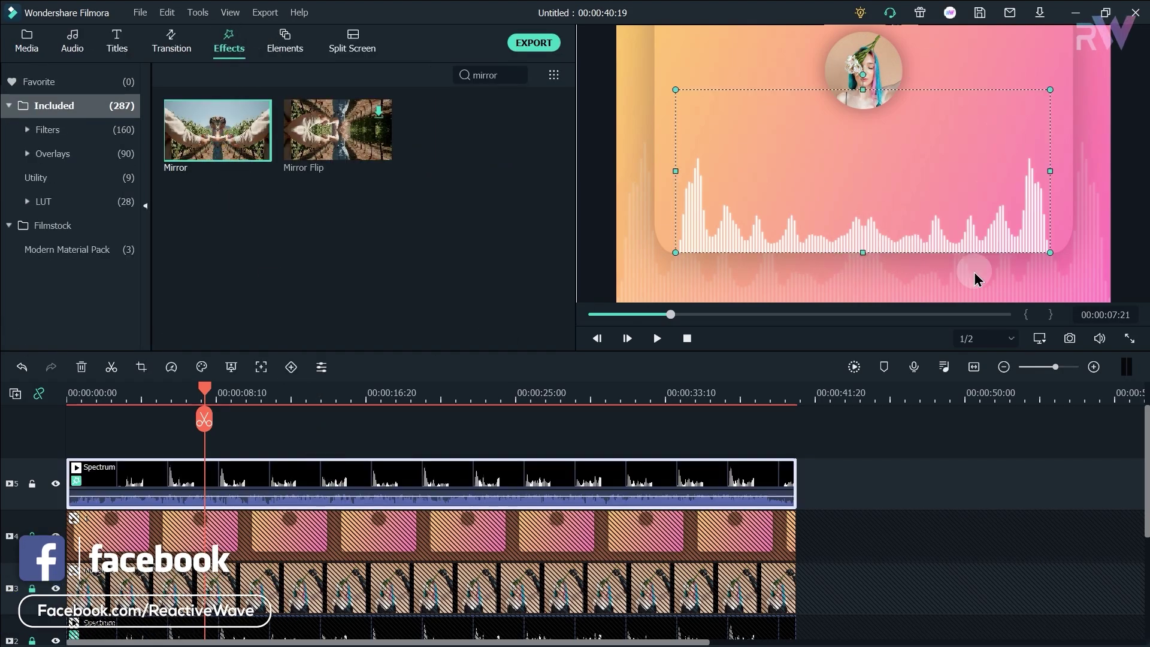
pyautogui.click(27, 42)
pyautogui.moveTo(206, 225); pyautogui.dragTo(796, 483)
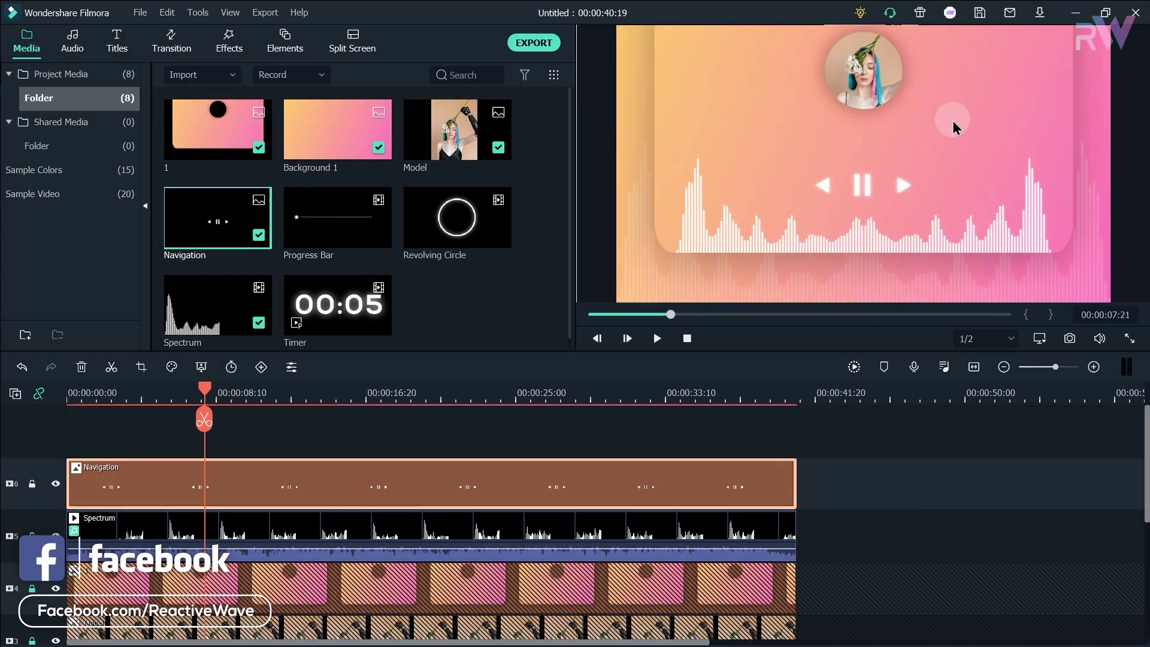
# Add the Progress Bar on a new top track and set its blending mode to Screen
pyautogui.moveTo(326, 238); pyautogui.dragTo(67, 434)
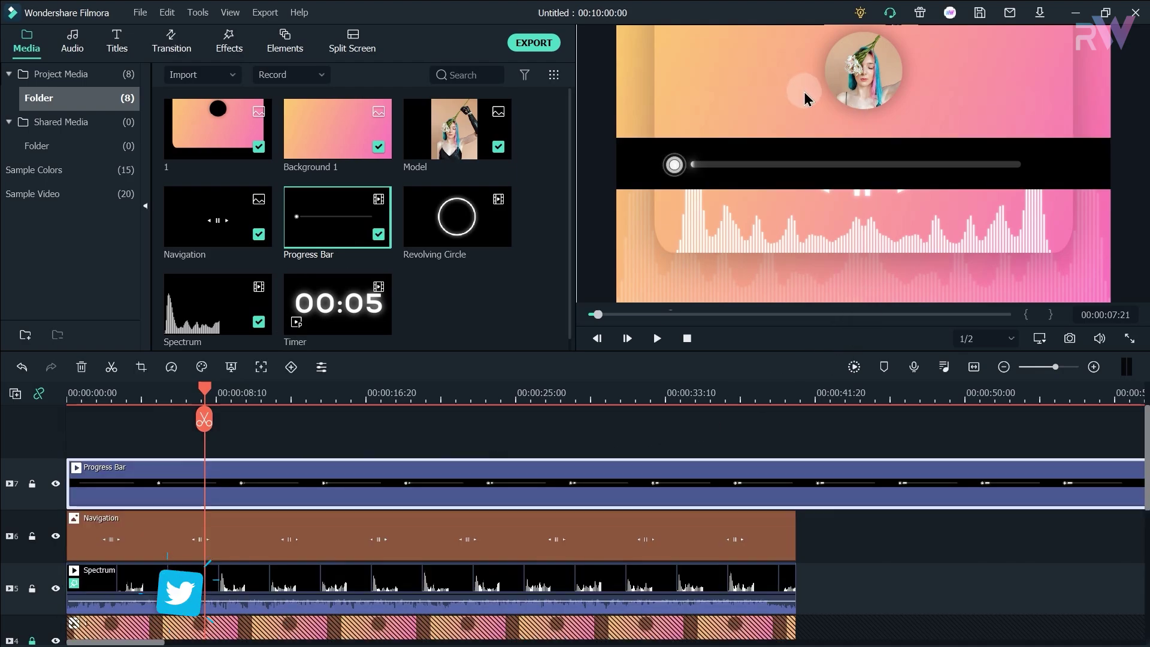
pyautogui.click(587, 484)
pyautogui.doubleClick(587, 484)
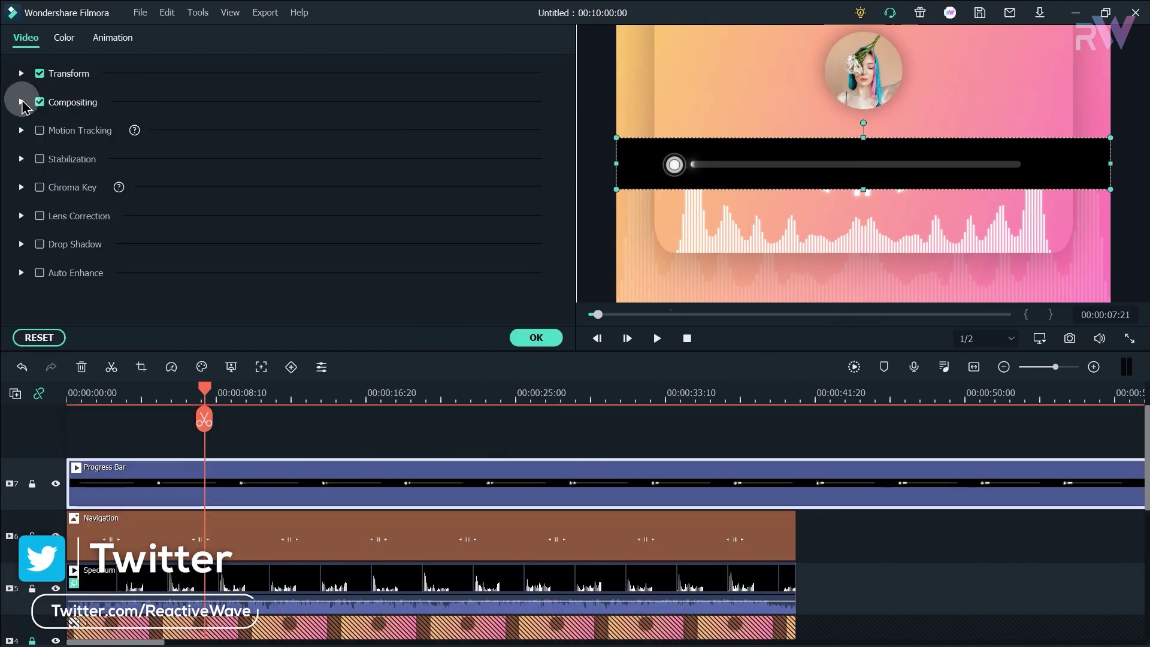
pyautogui.click(21, 102)
pyautogui.click(305, 149)
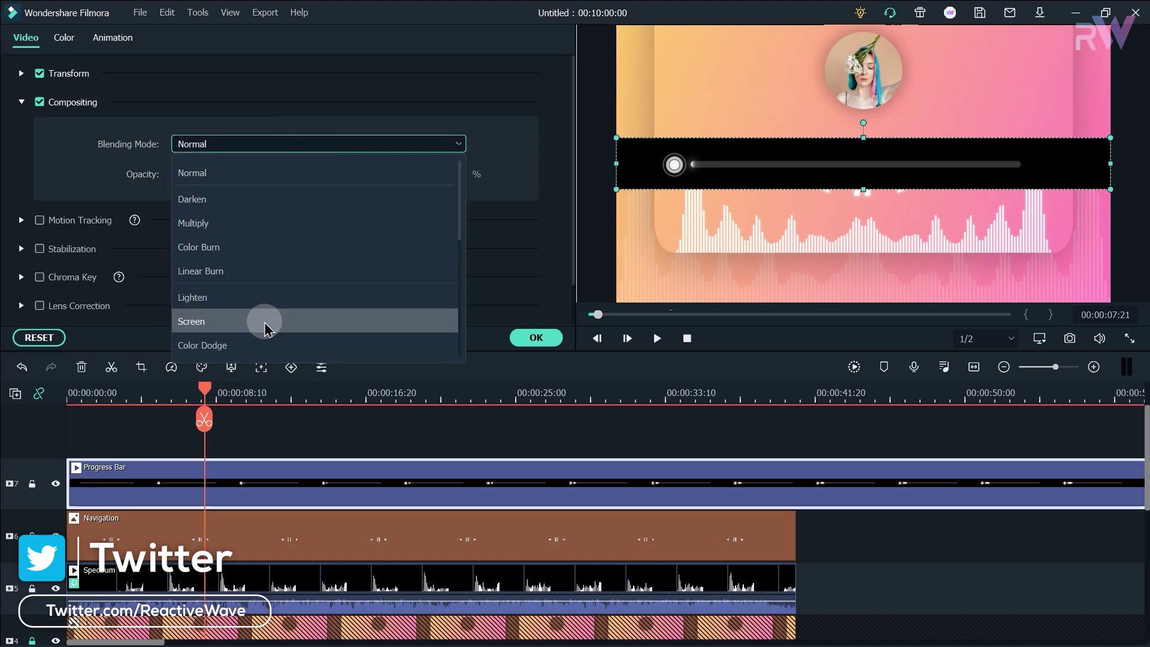
pyautogui.click(284, 323)
pyautogui.click(527, 337)
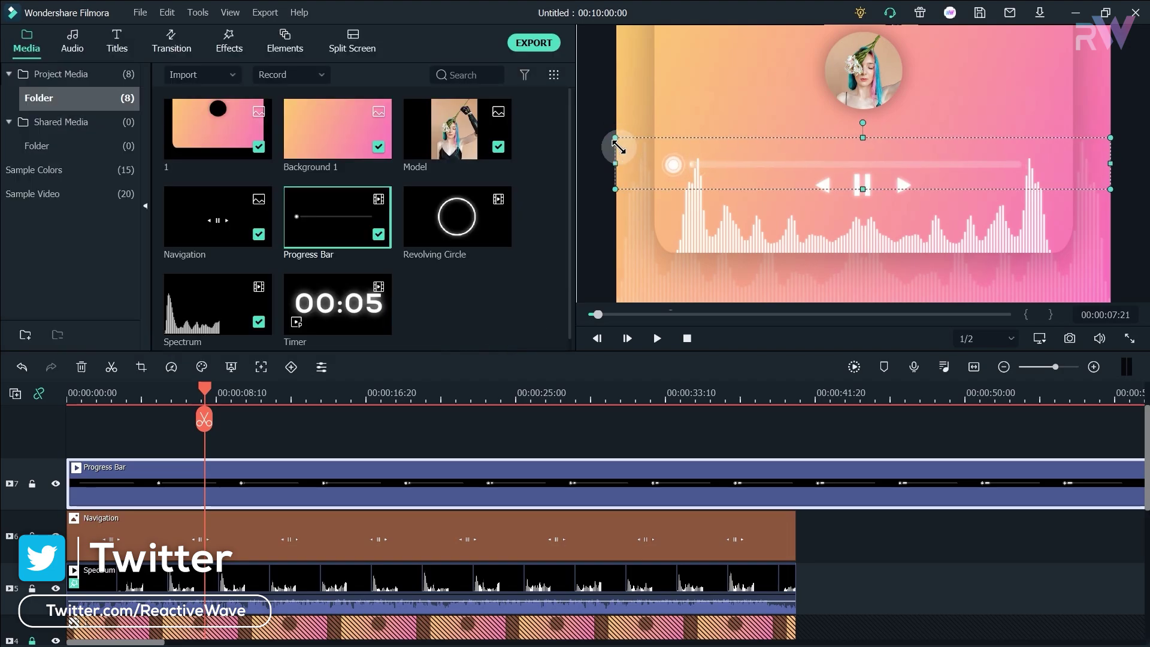
# Move the progress bar down to the bottom of the frame, below the card
pyautogui.moveTo(831, 153); pyautogui.dragTo(898, 254)
pyautogui.click(893, 185)
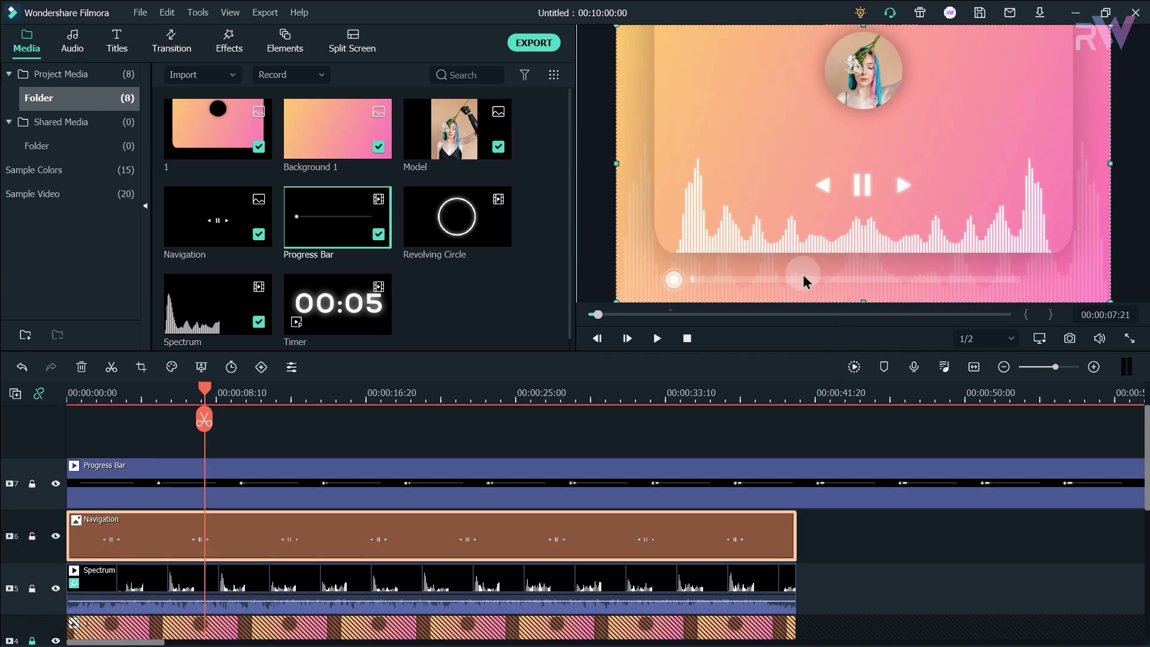
pyautogui.click(975, 366)
# Set the Progress Bar's custom speed duration to 00:00:40:00, so it plays at 15x
pyautogui.click(697, 478)
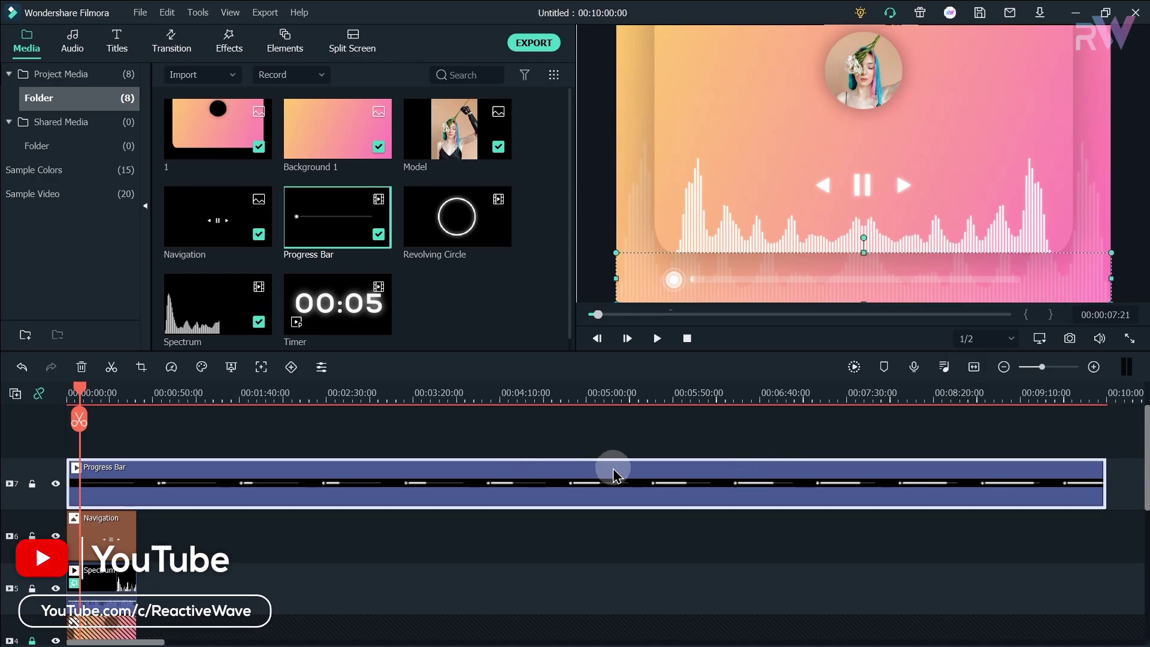
pyautogui.rightClick(614, 471)
pyautogui.click(659, 319)
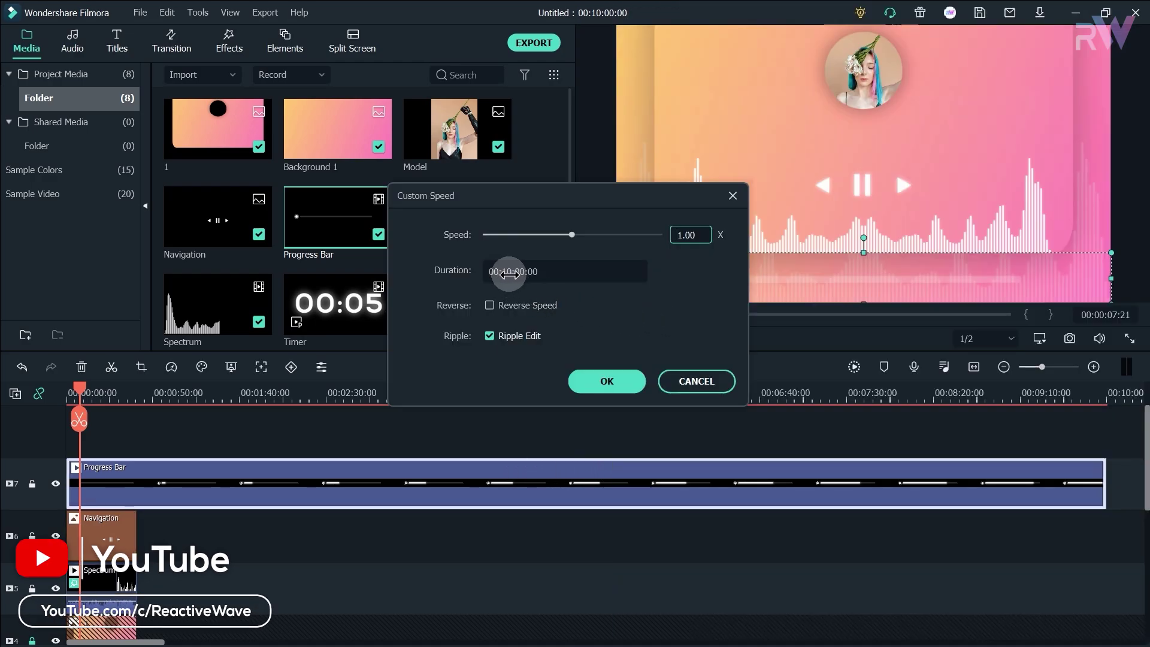
pyautogui.click(508, 275)
pyautogui.click(509, 276)
pyautogui.press('BackSpace')
pyautogui.press('BackSpace')
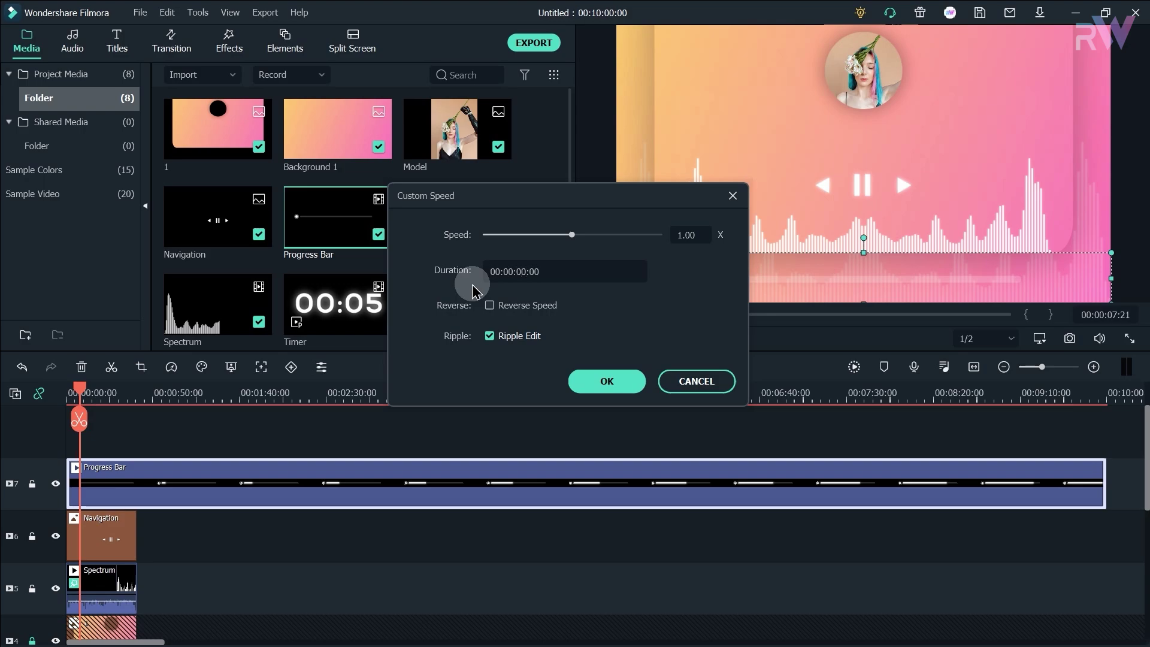
pyautogui.write('4')
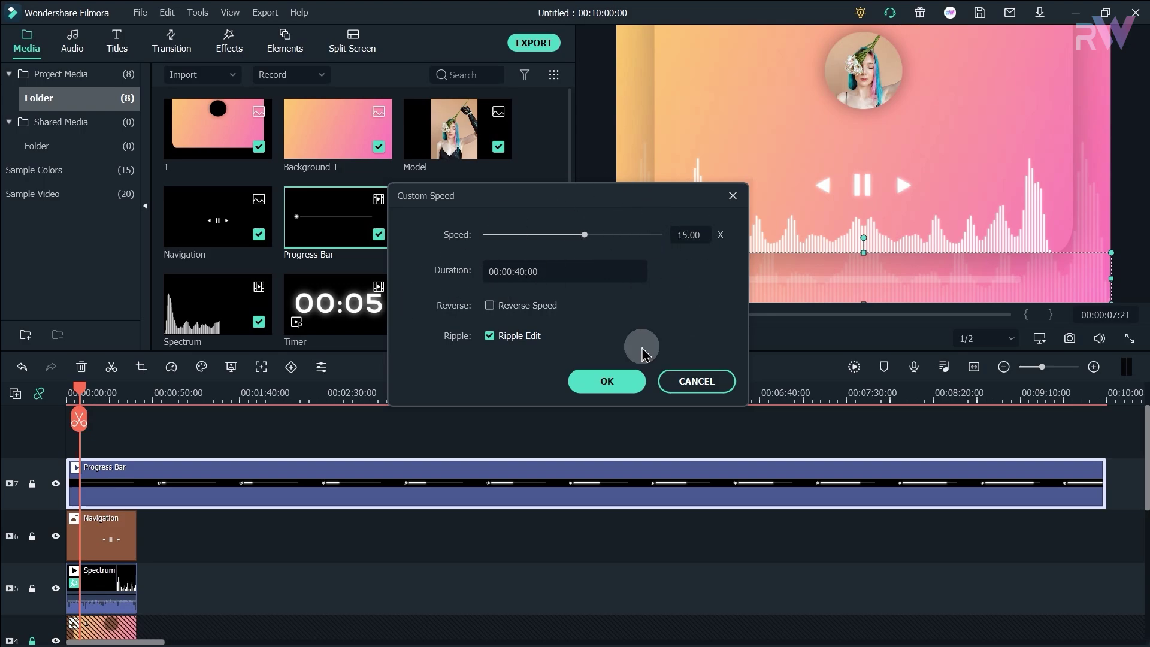
pyautogui.click(606, 381)
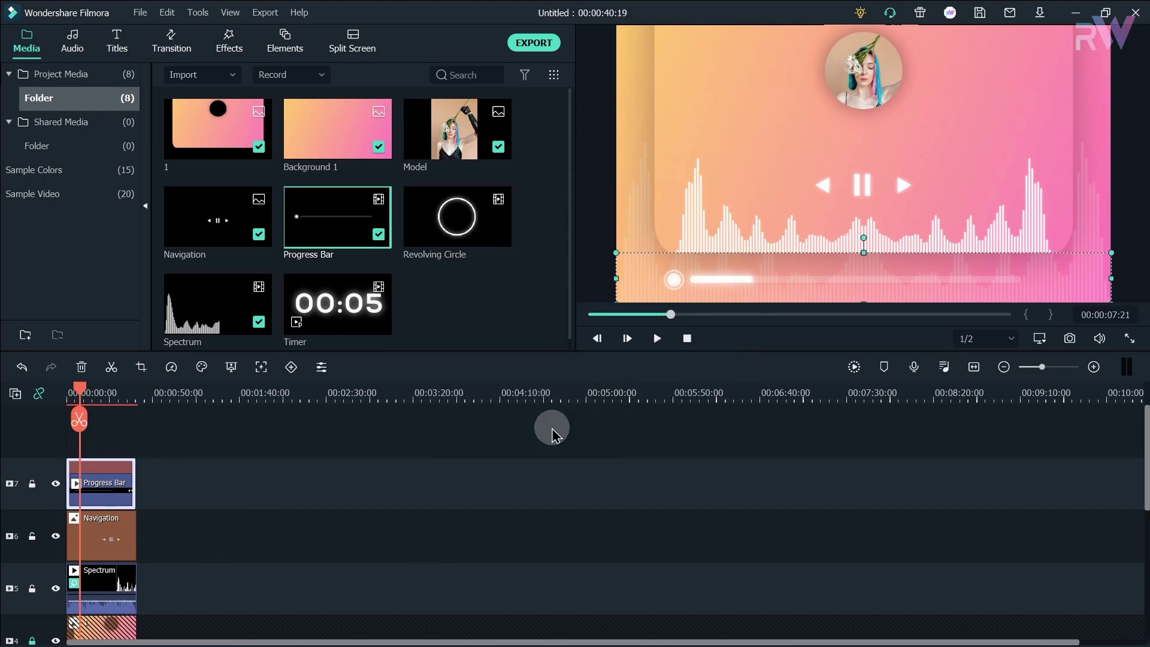
pyautogui.click(974, 366)
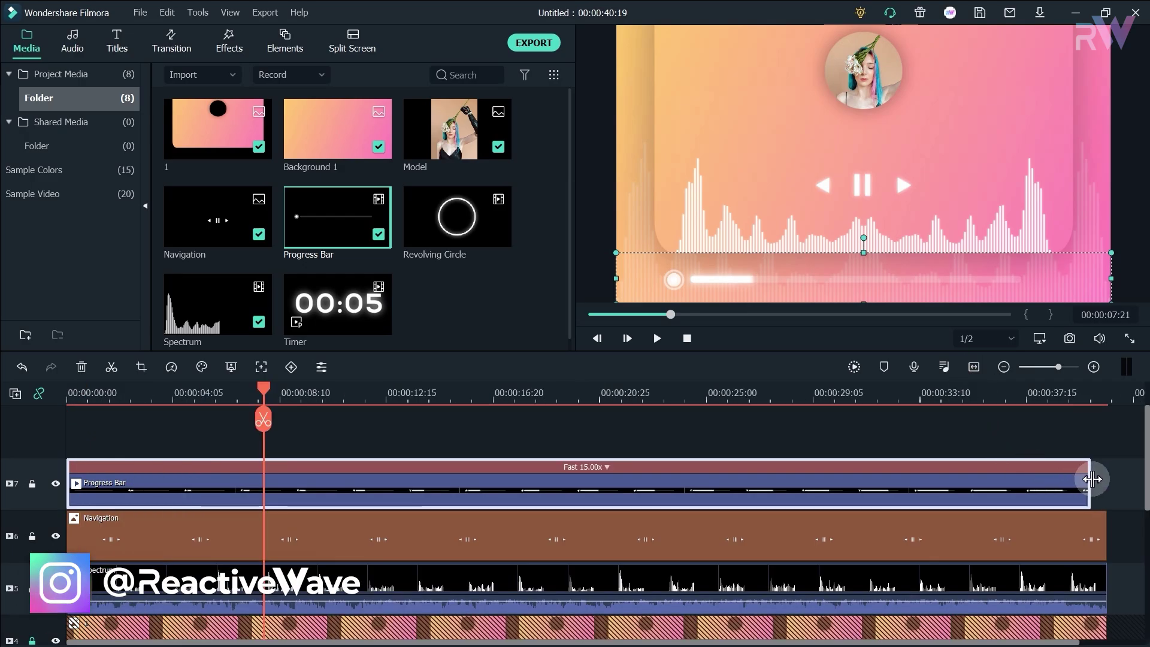
pyautogui.click(996, 478)
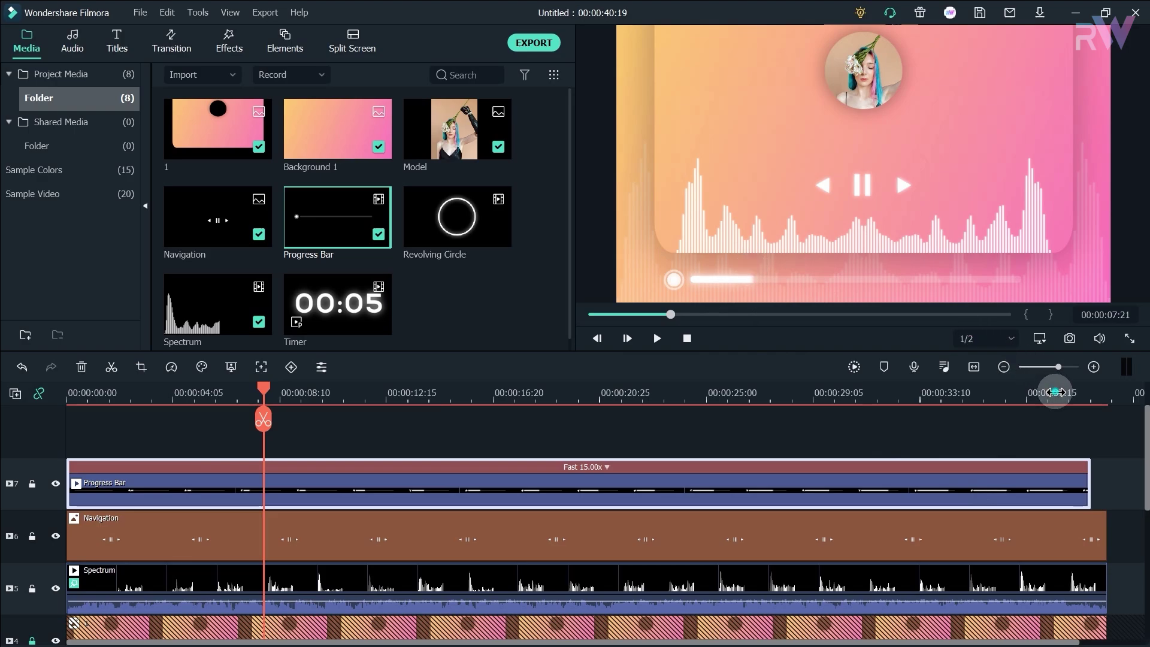
pyautogui.click(1056, 392)
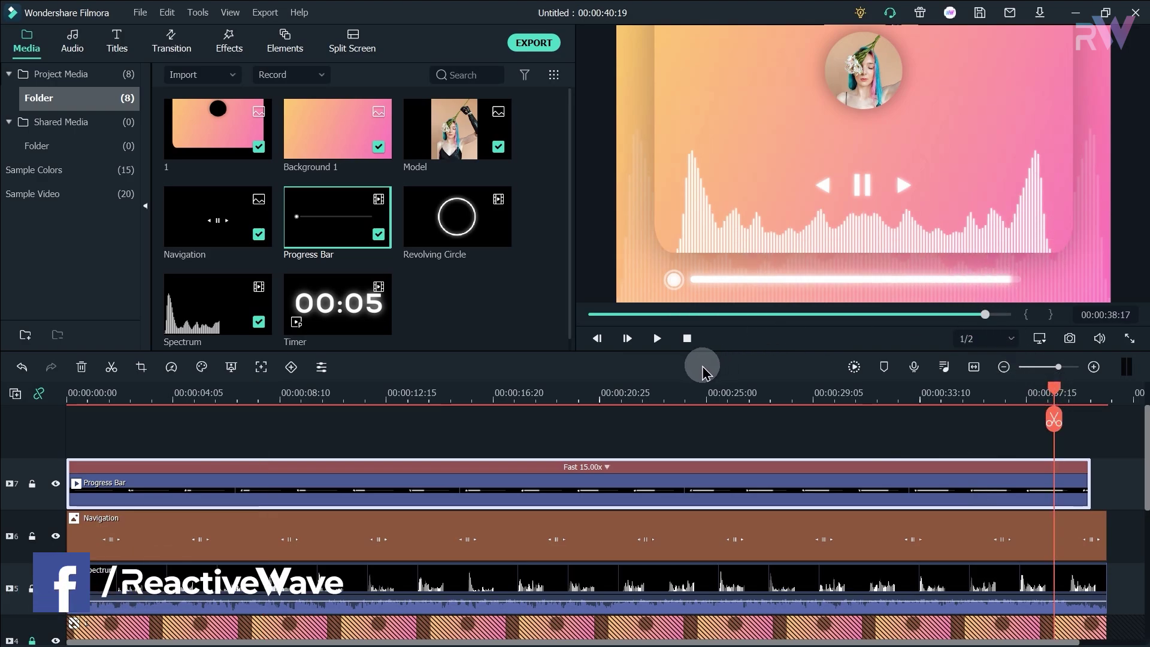
pyautogui.click(628, 392)
pyautogui.click(849, 187)
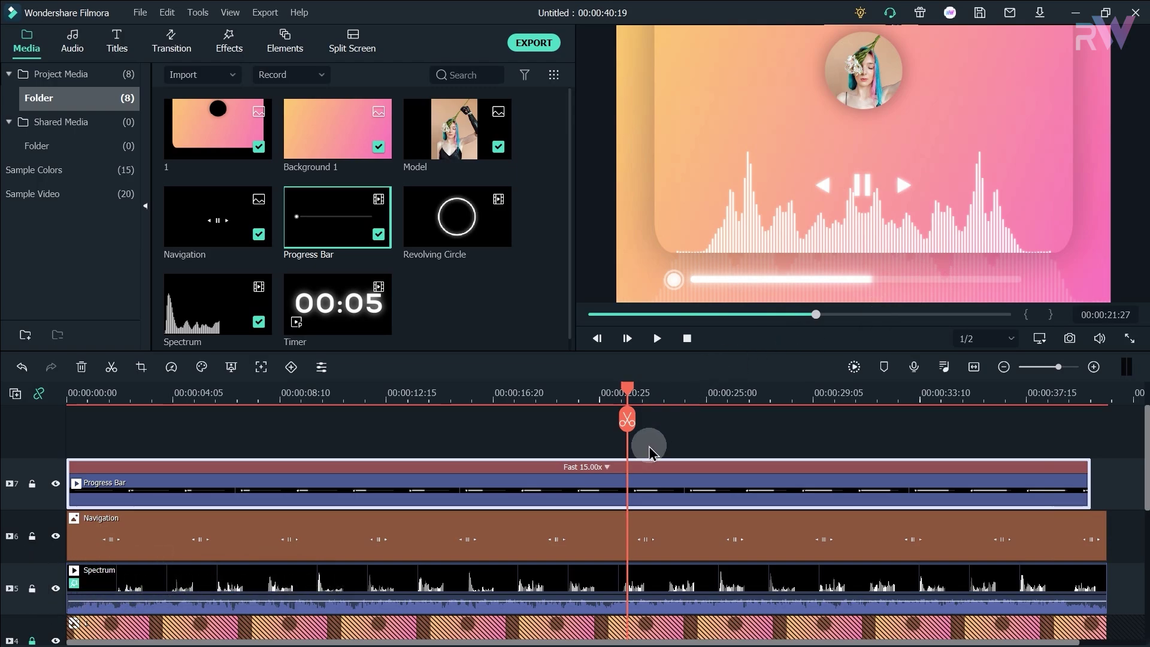
pyautogui.click(718, 394)
pyautogui.click(785, 393)
pyautogui.click(852, 394)
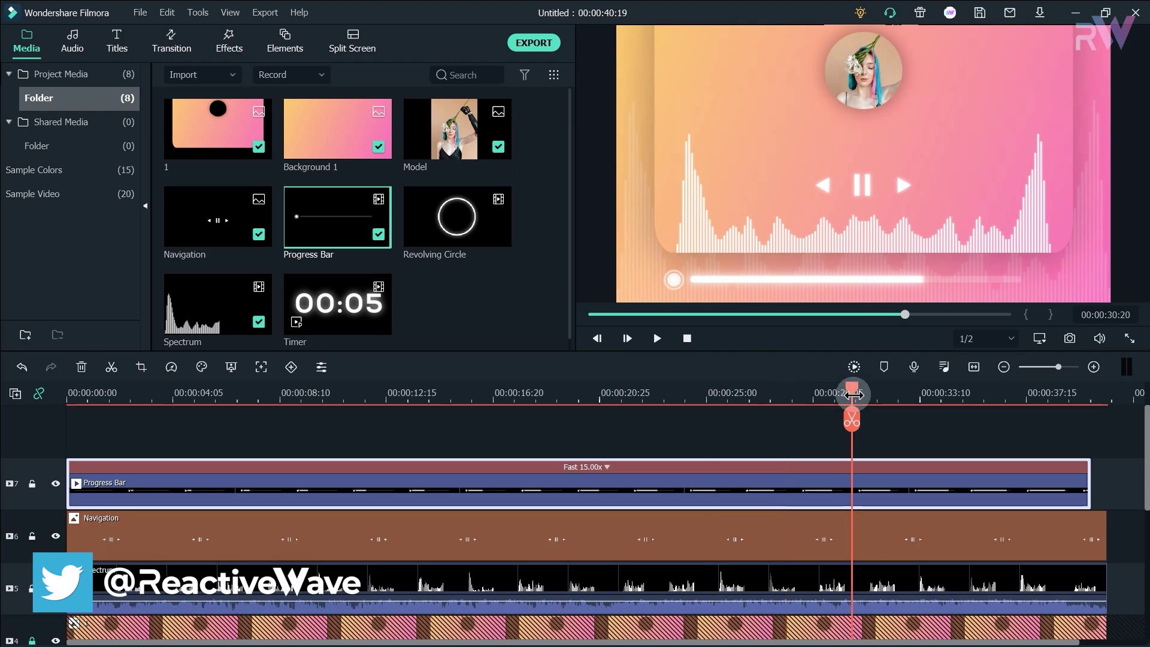
pyautogui.scroll(-1, 575, 378)
pyautogui.scroll(-2, 547, 377)
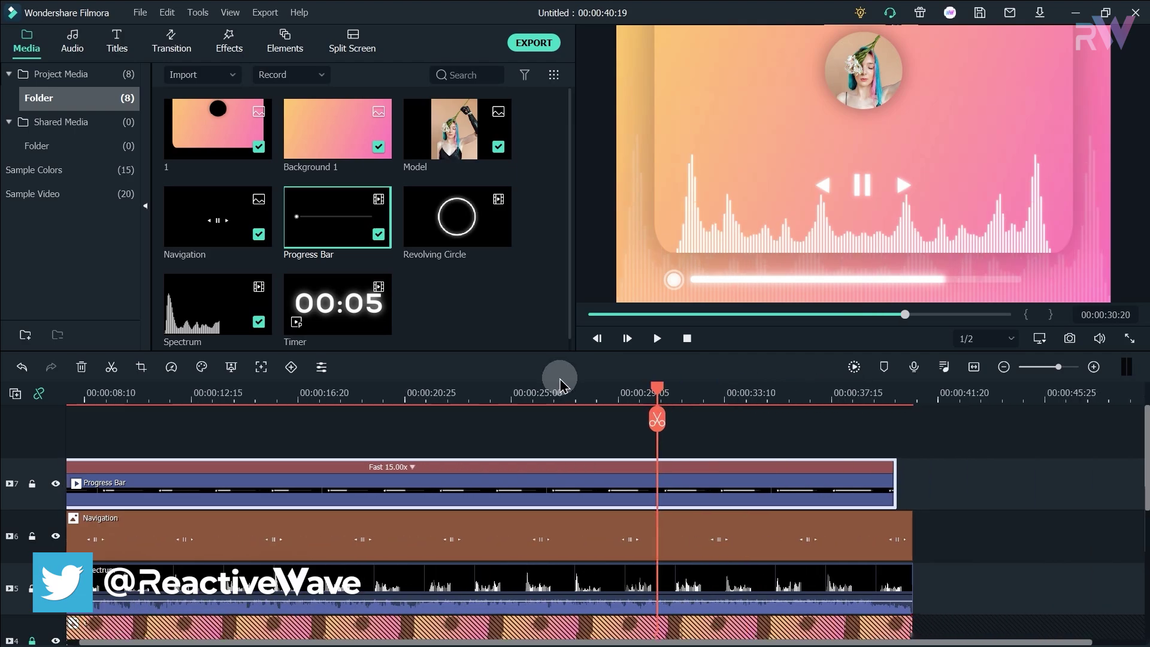
pyautogui.scroll(3, 562, 383)
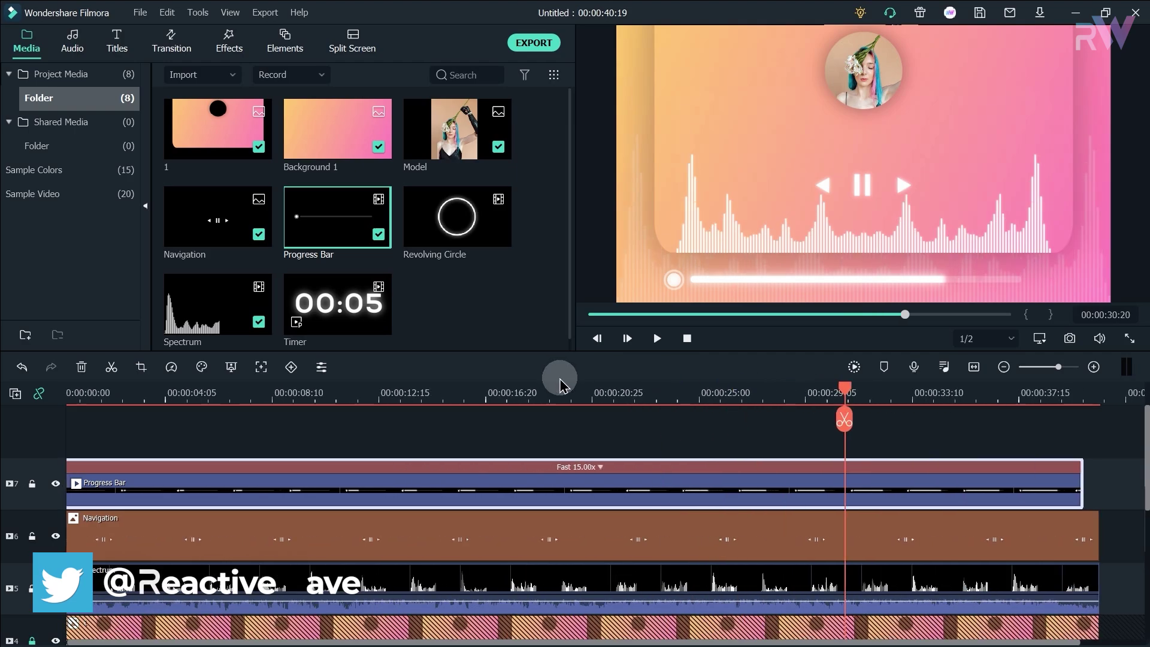
# Add the Basic 6 title on a new track and extend it to the video's end
pyautogui.click(120, 42)
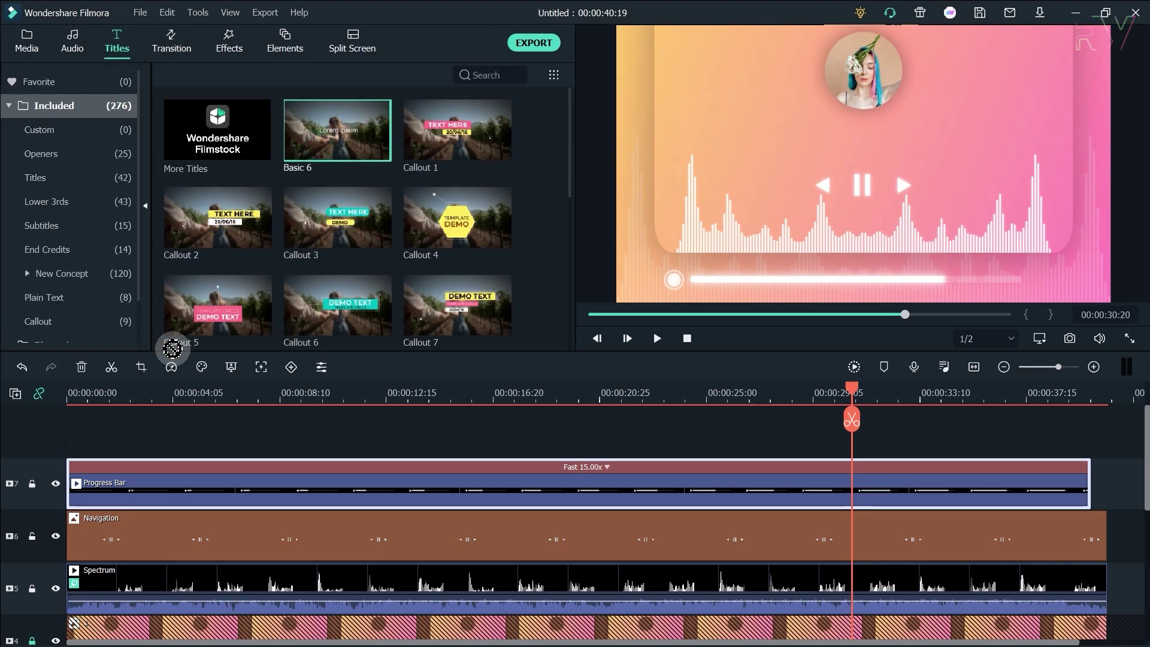
pyautogui.moveTo(119, 404); pyautogui.dragTo(75, 426)
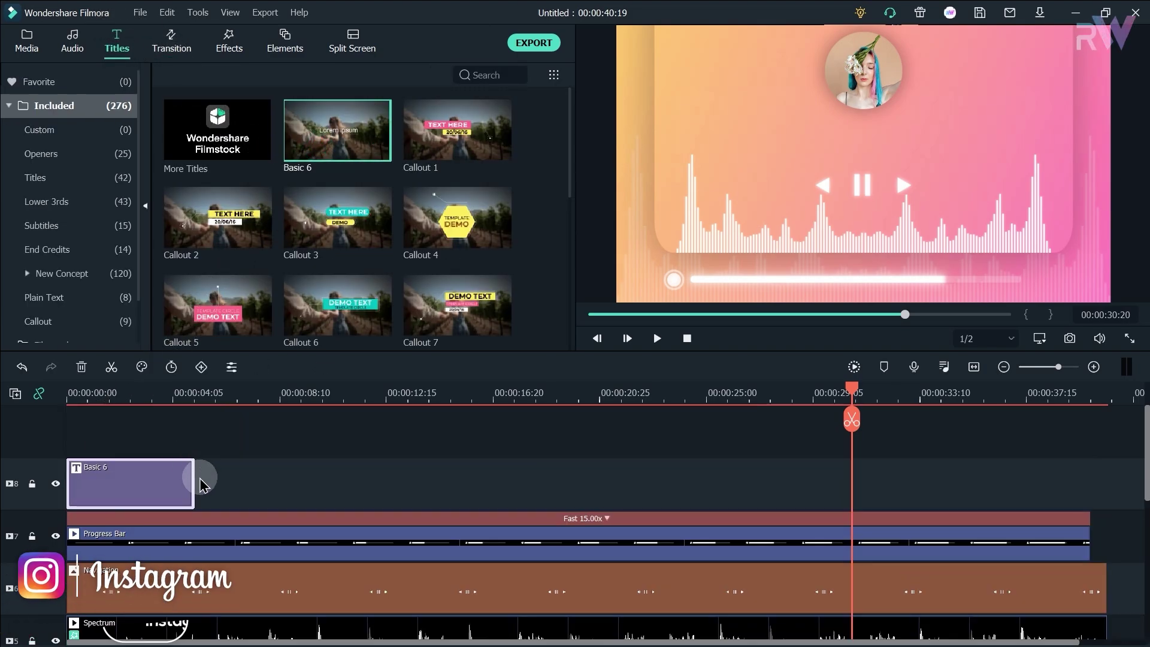
pyautogui.moveTo(193, 478); pyautogui.dragTo(1107, 466)
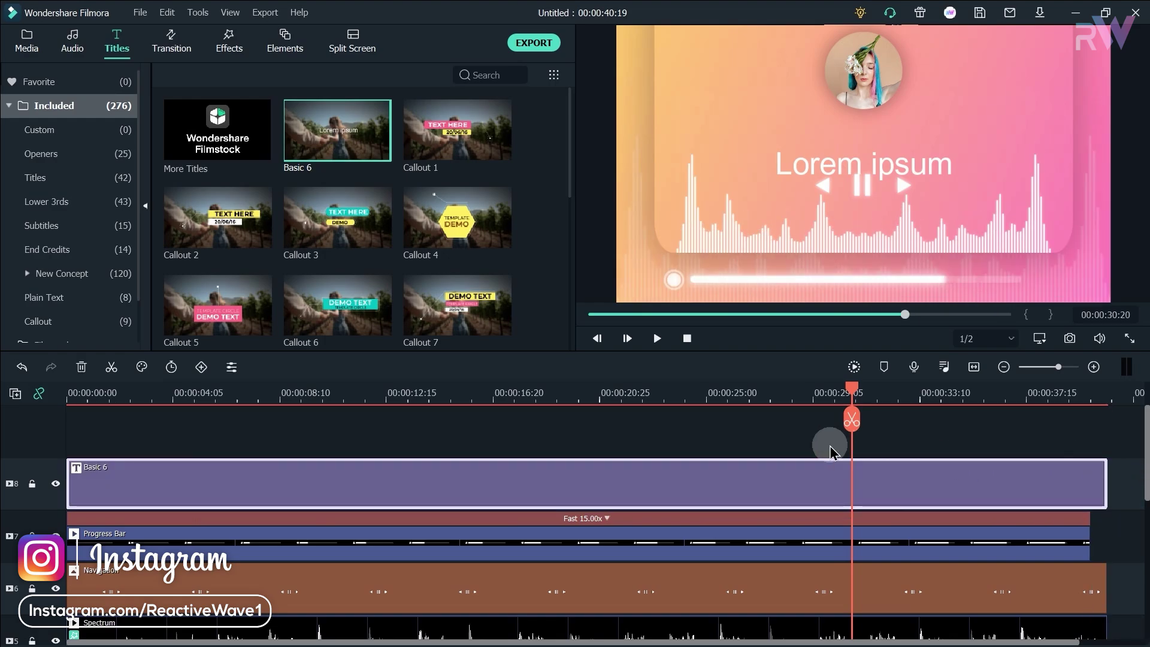
# In Advanced text editing, move Artist Name under the photo and add a 'Song Name' line above
pyautogui.doubleClick(697, 476)
pyautogui.rightClick(695, 479)
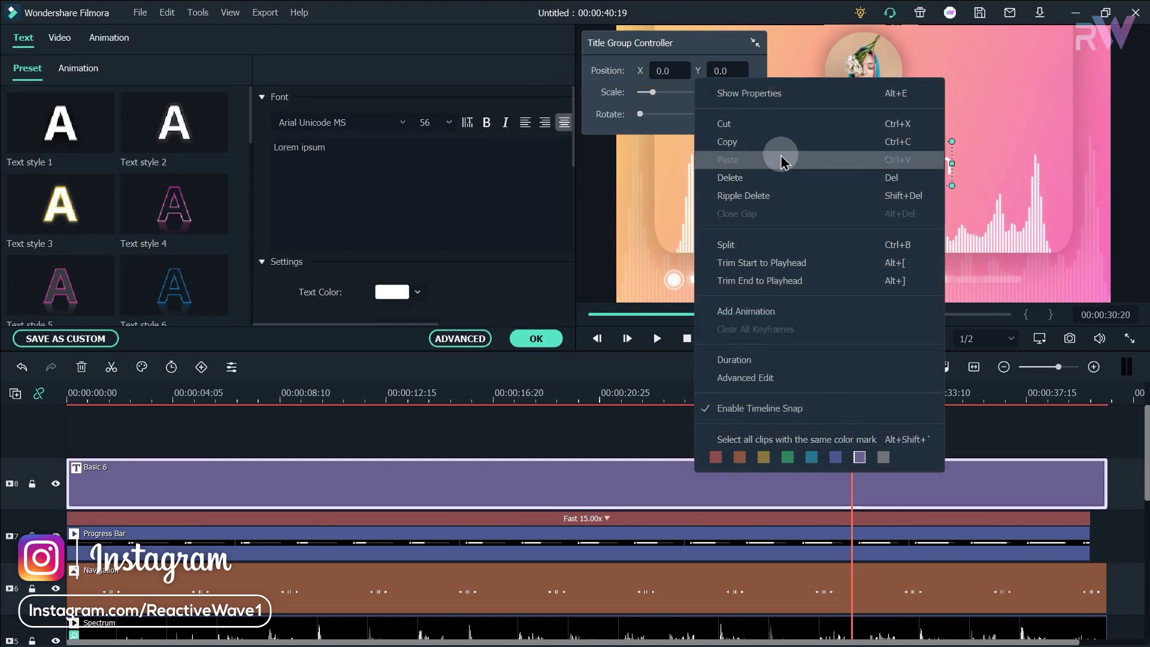
pyautogui.click(754, 95)
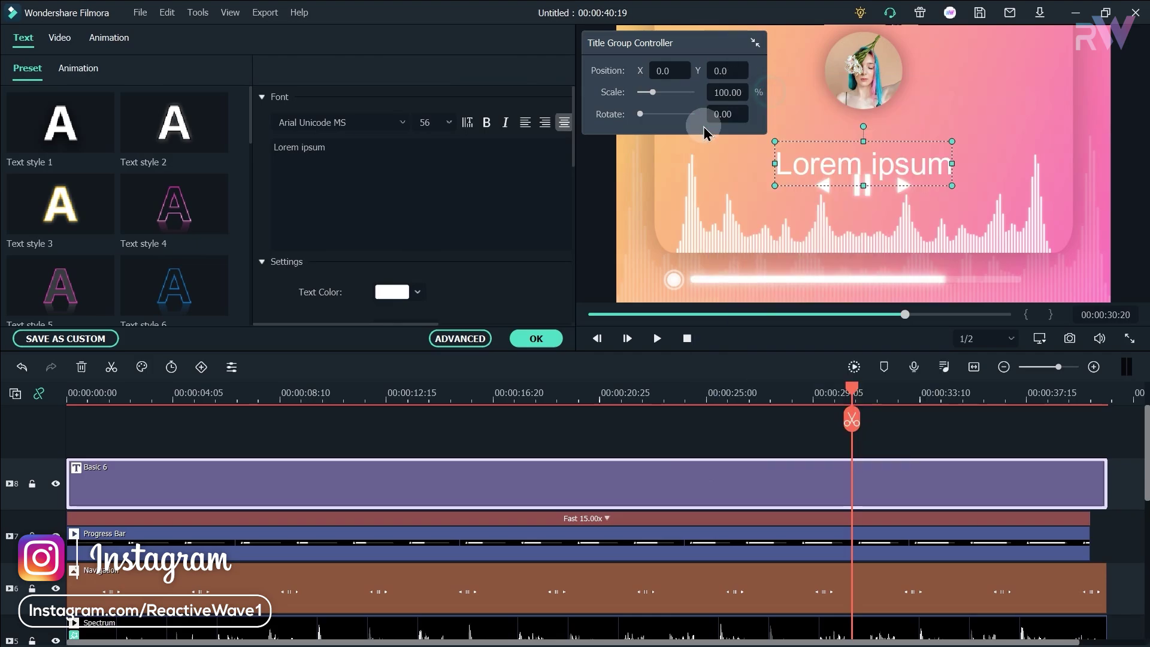
pyautogui.click(460, 339)
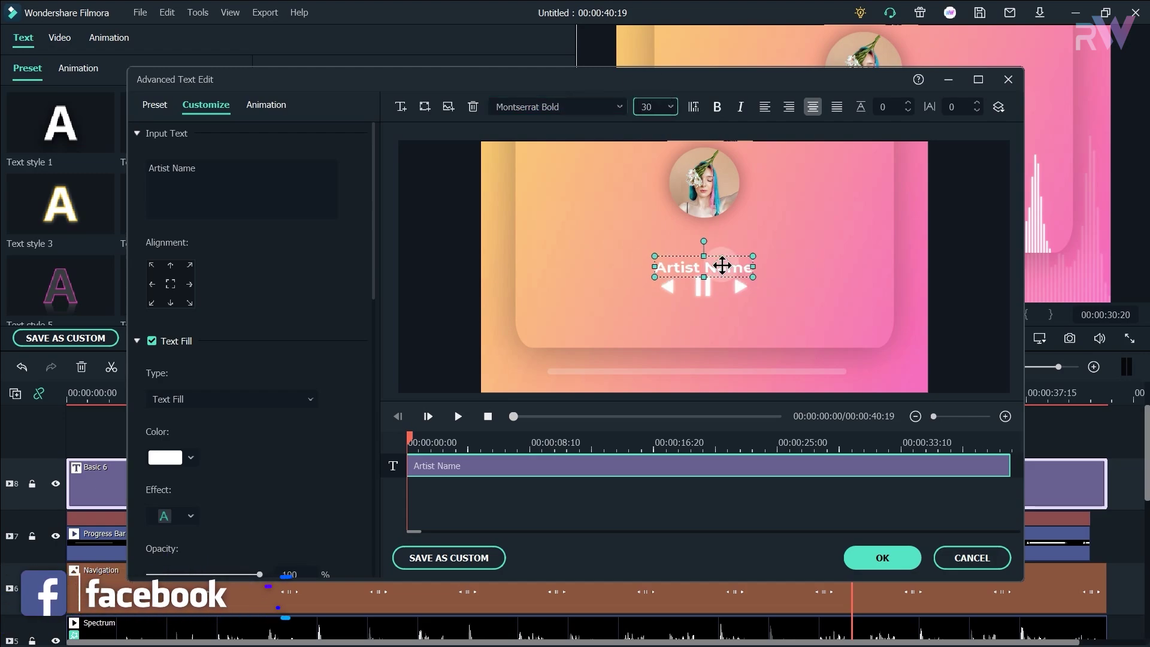
pyautogui.moveTo(724, 265); pyautogui.dragTo(725, 235)
pyautogui.click(401, 106)
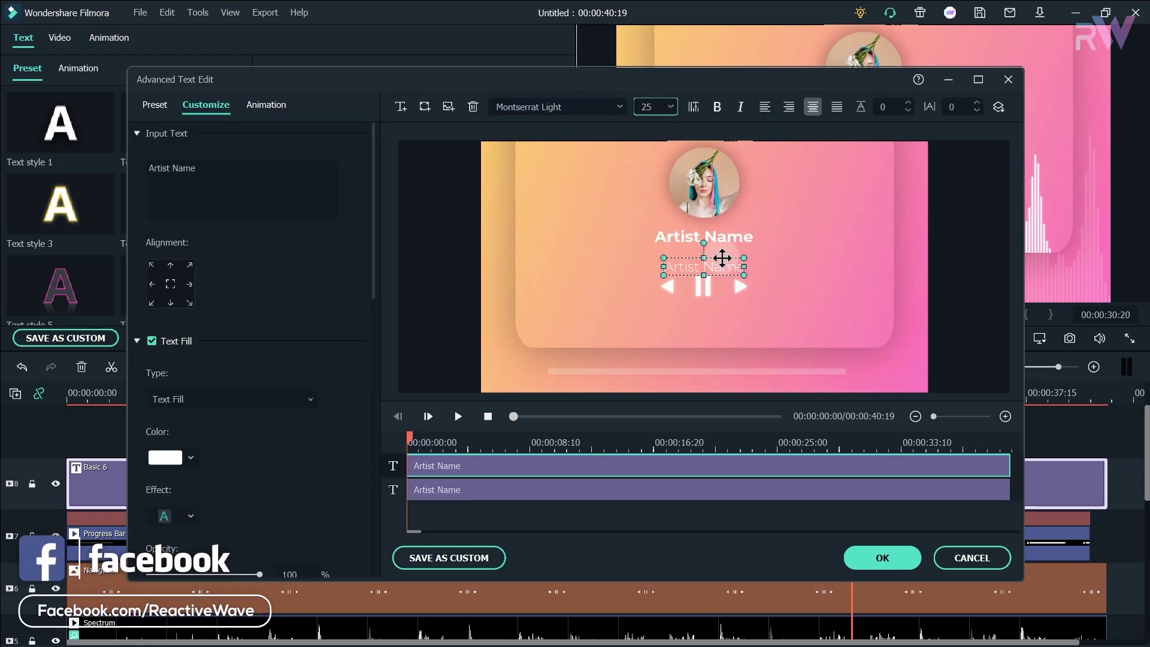
pyautogui.doubleClick(722, 237)
pyautogui.write('Song Name')
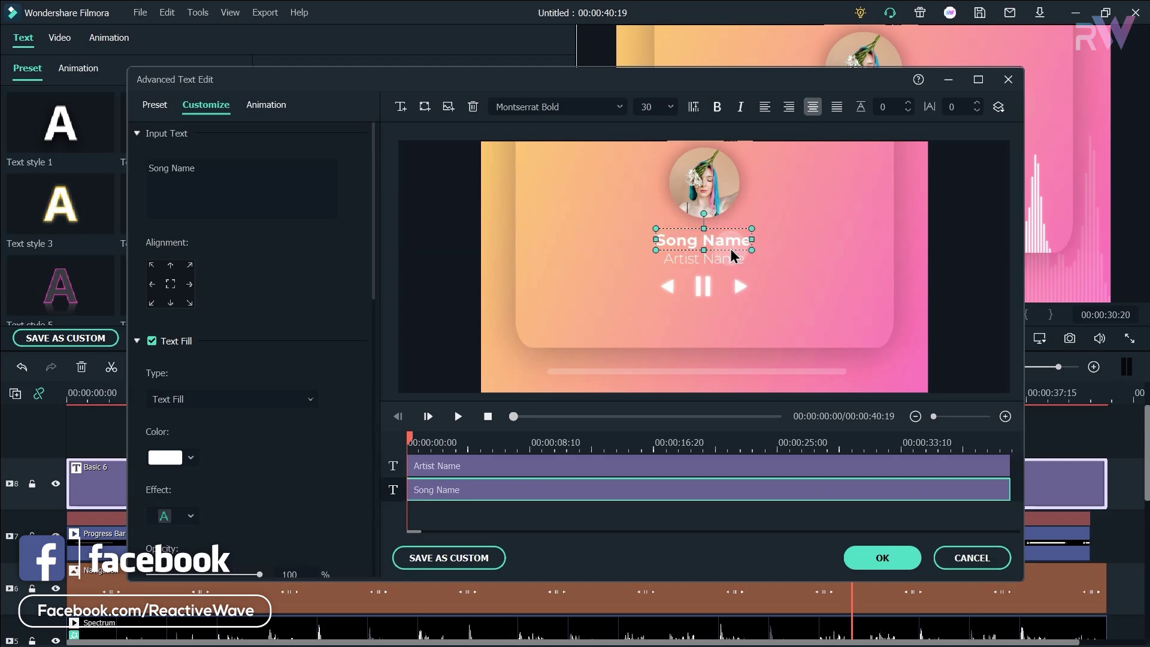
pyautogui.click(797, 290)
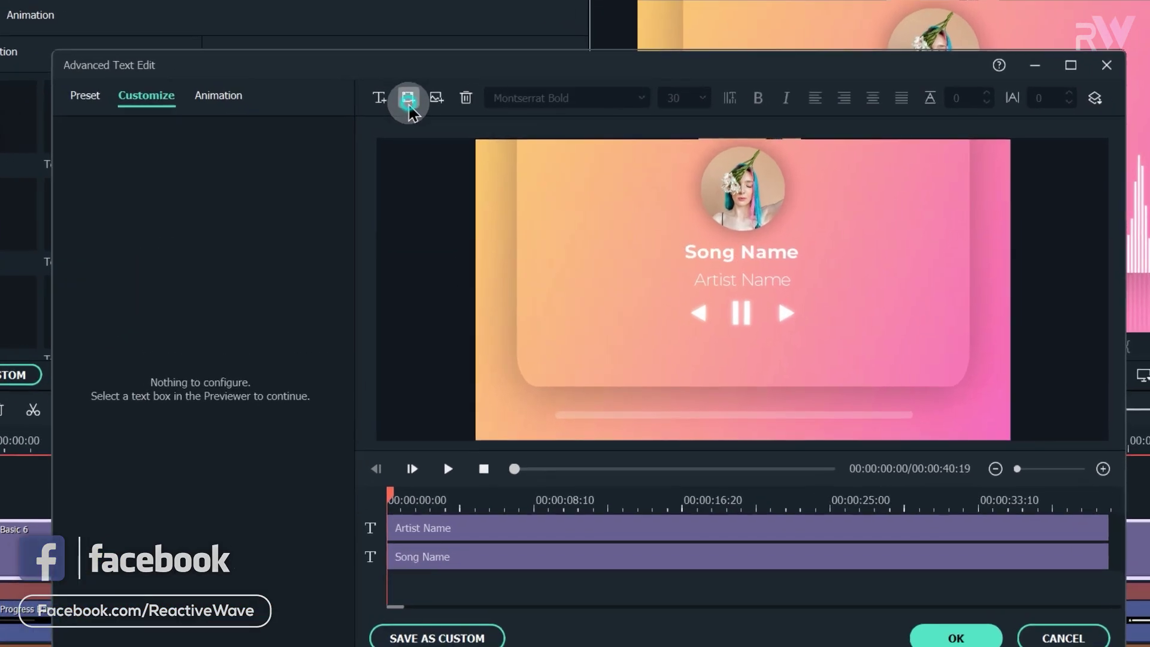
# Add a rectangle text banner at the card's top-left with text border and shadow turned off
pyautogui.click(425, 107)
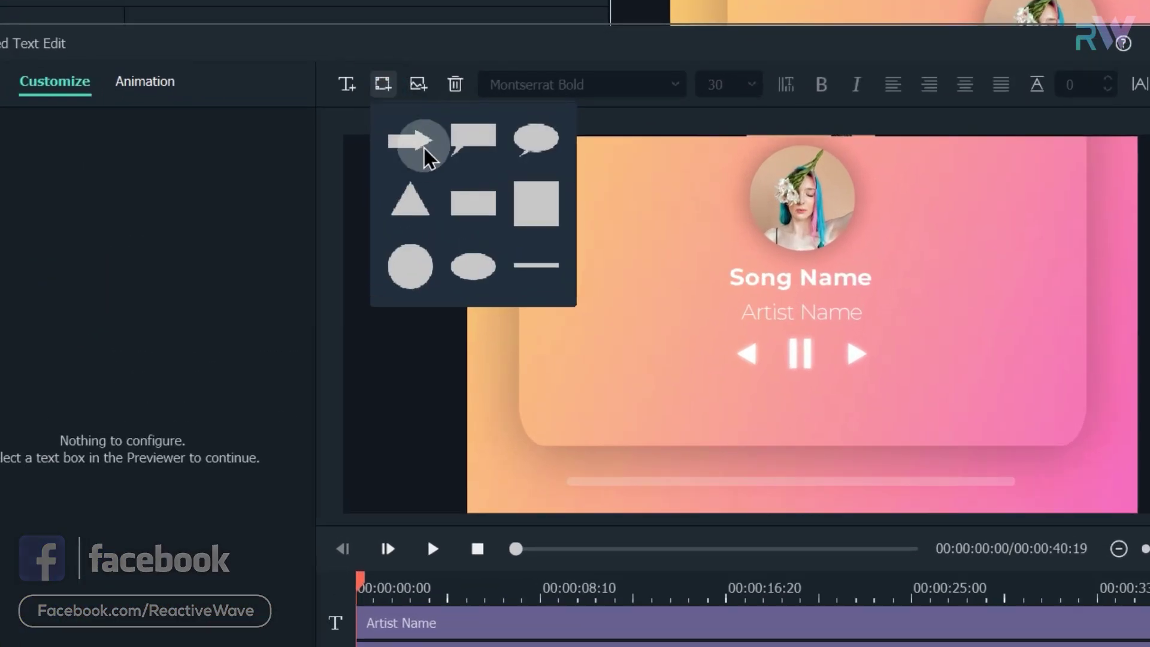
pyautogui.click(485, 213)
pyautogui.moveTo(842, 290); pyautogui.dragTo(662, 156)
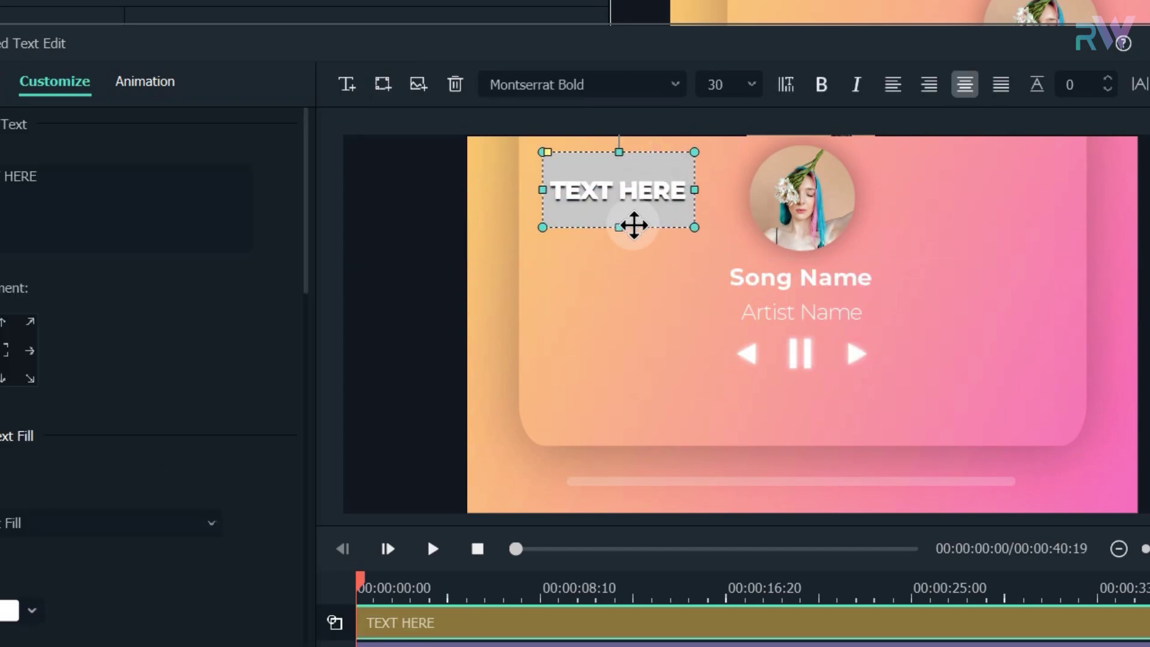
pyautogui.click(5, 449)
pyautogui.click(72, 232)
pyautogui.click(98, 270)
pyautogui.click(76, 267)
pyautogui.click(98, 301)
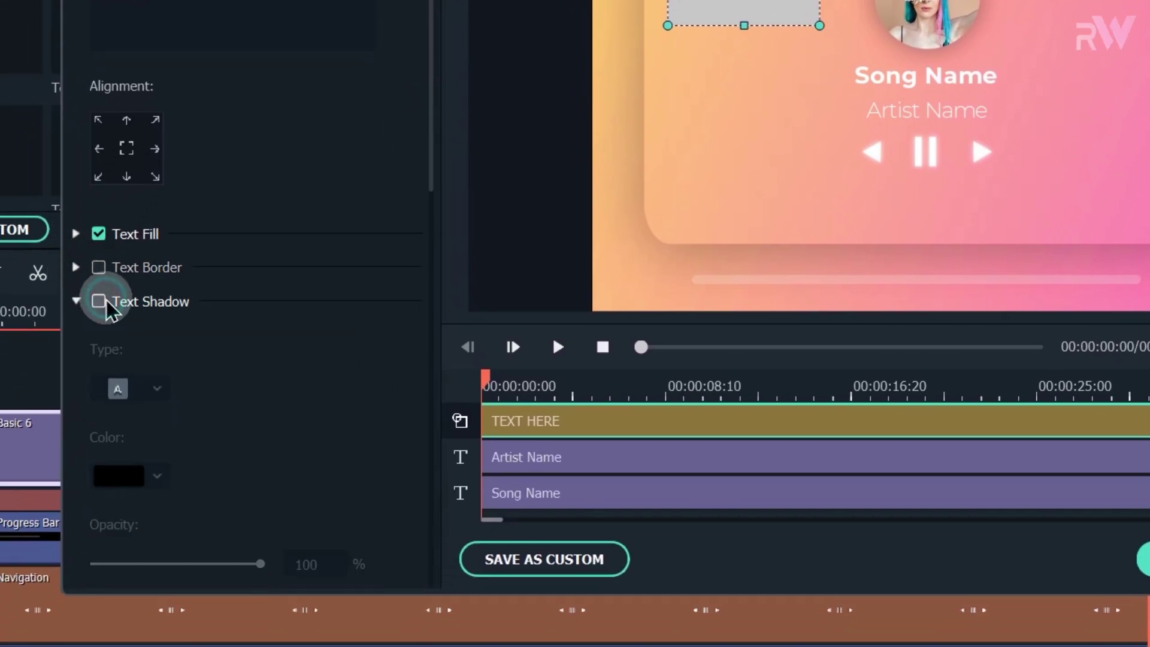
pyautogui.click(77, 302)
# Remove the banner's solid shape fill and thicken its white outline
pyautogui.click(99, 336)
pyautogui.click(75, 335)
pyautogui.scroll(-2, 257, 354)
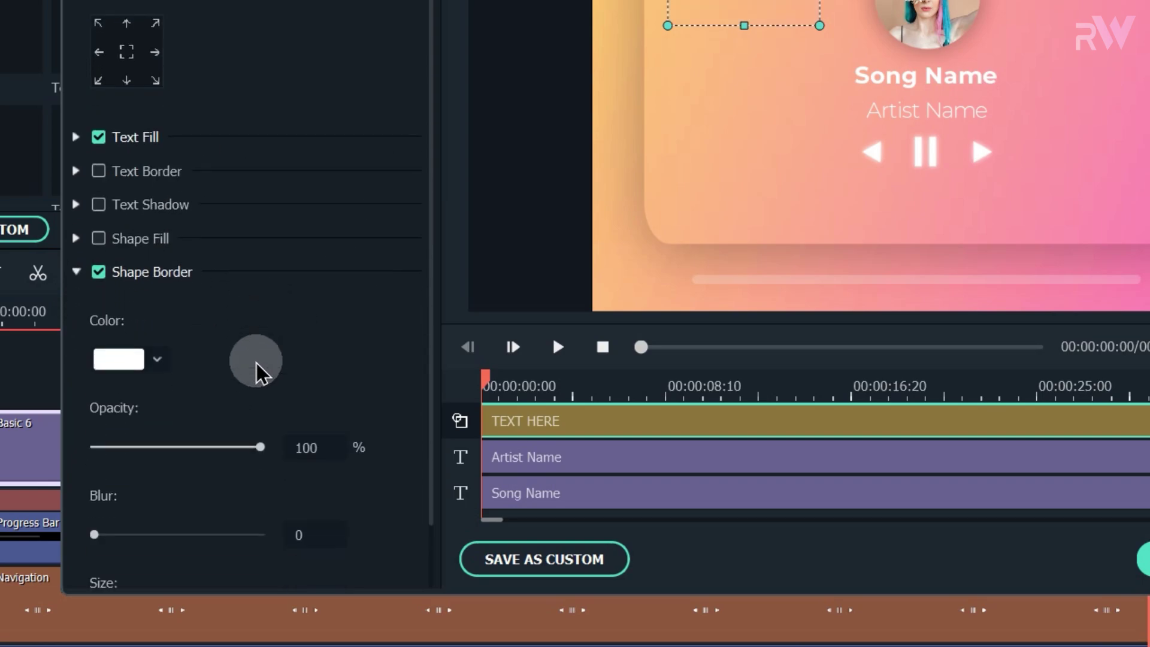
pyautogui.scroll(-1, 256, 363)
pyautogui.scroll(-1, 431, 361)
pyautogui.moveTo(94, 543); pyautogui.dragTo(109, 543)
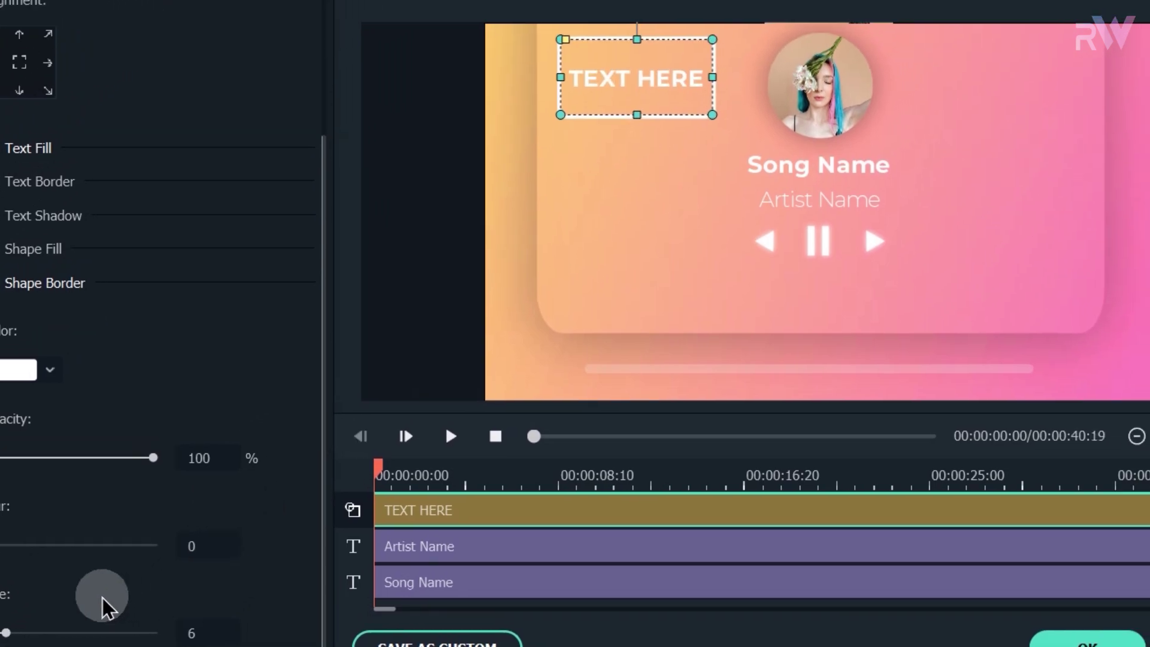
pyautogui.click(778, 237)
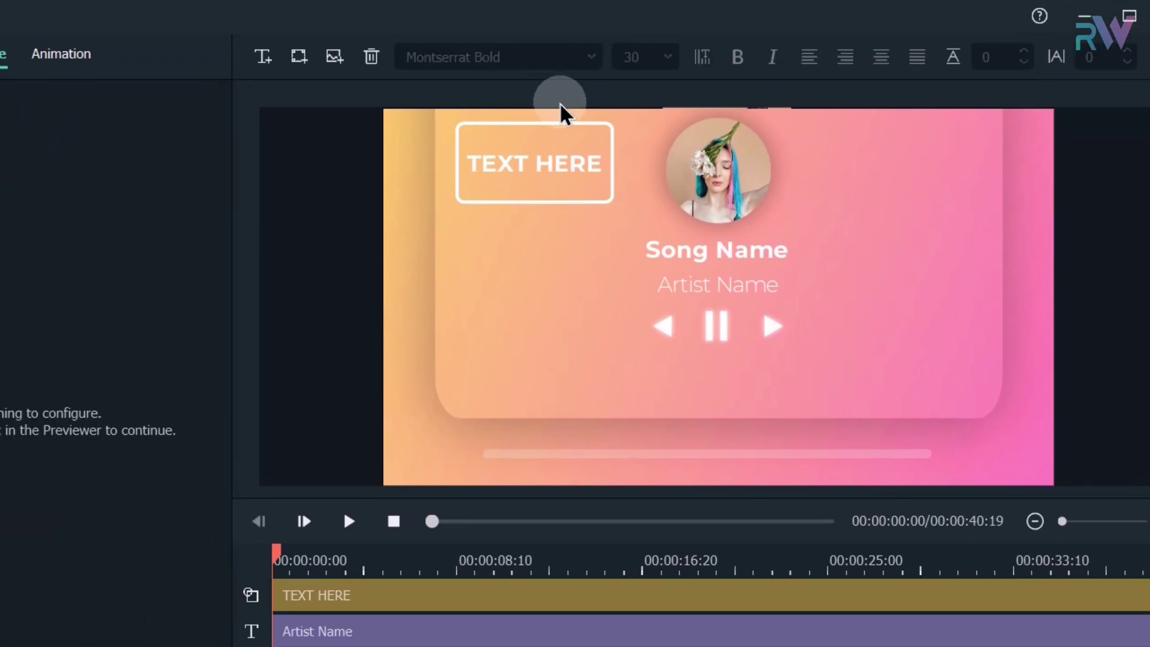
# Shrink the banner and replace its text with left-aligned 'Listen on Spotify'
pyautogui.click(547, 172)
pyautogui.moveTo(611, 200); pyautogui.dragTo(560, 188)
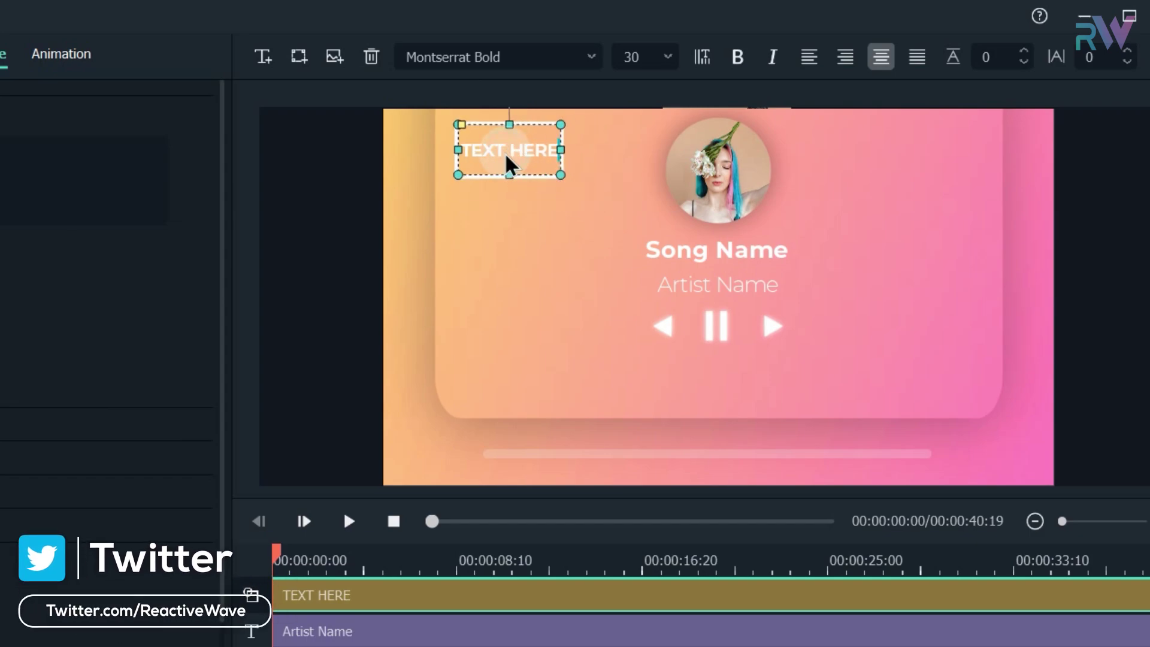
pyautogui.write('Listen')
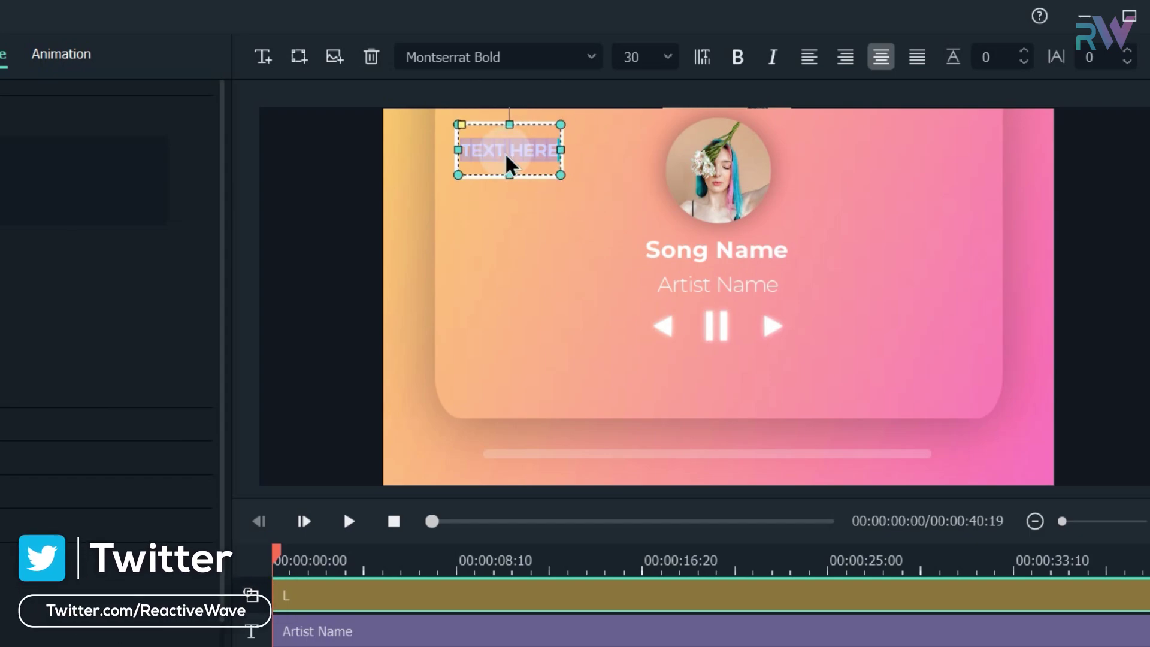
pyautogui.write(' on ')
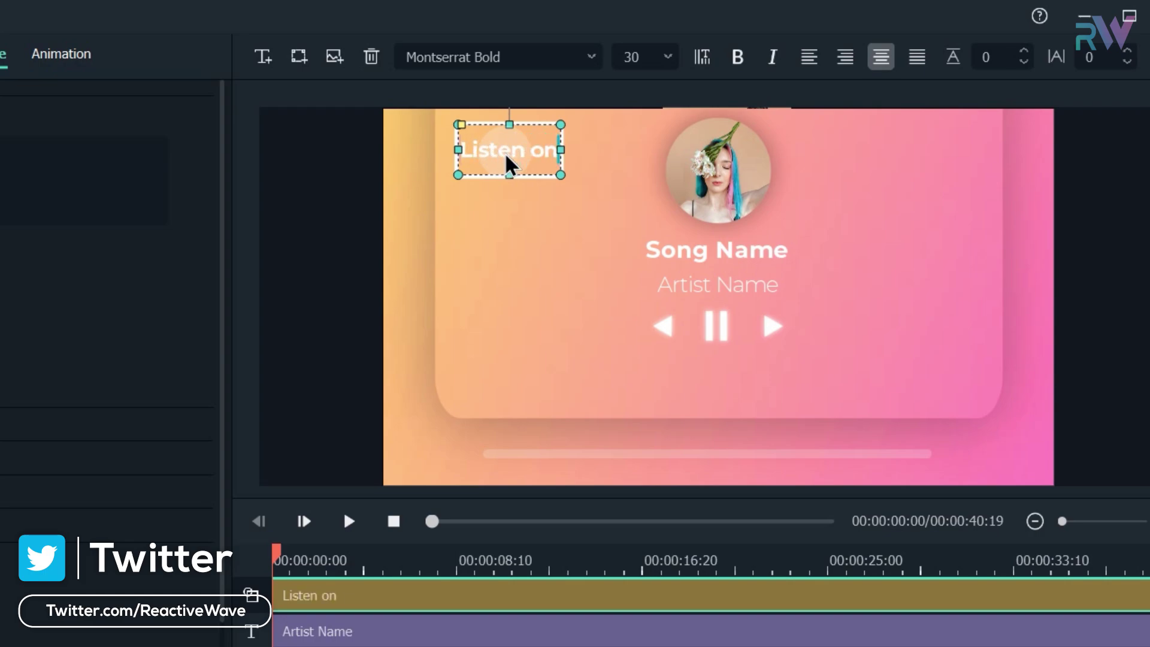
pyautogui.write('Spotify')
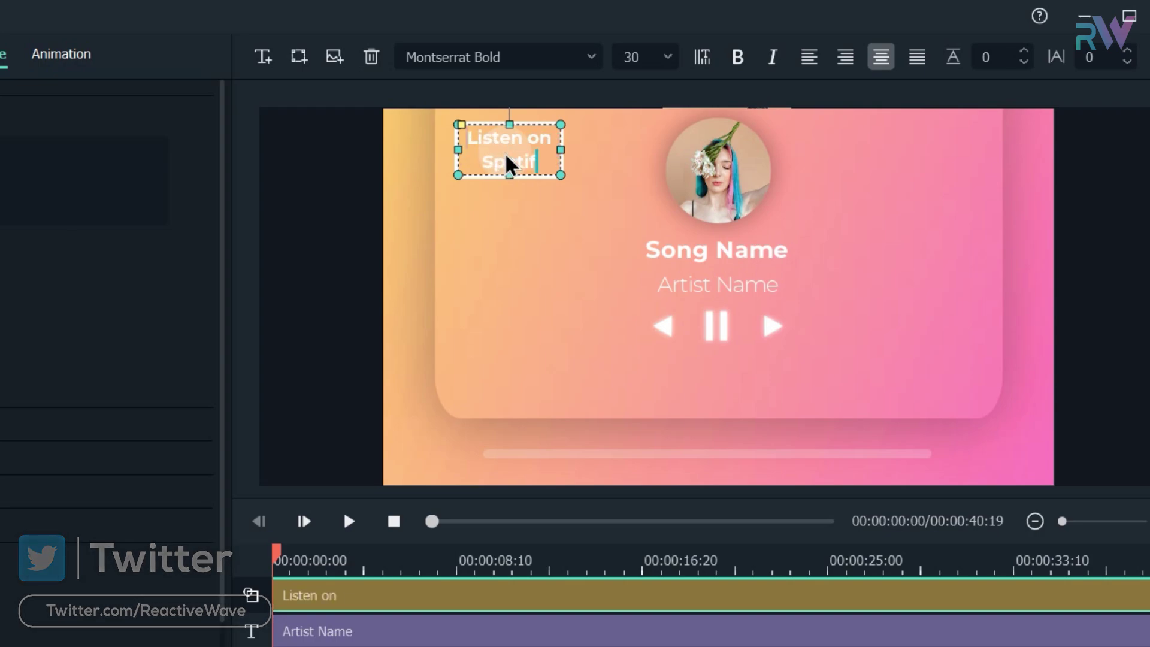
pyautogui.click(810, 55)
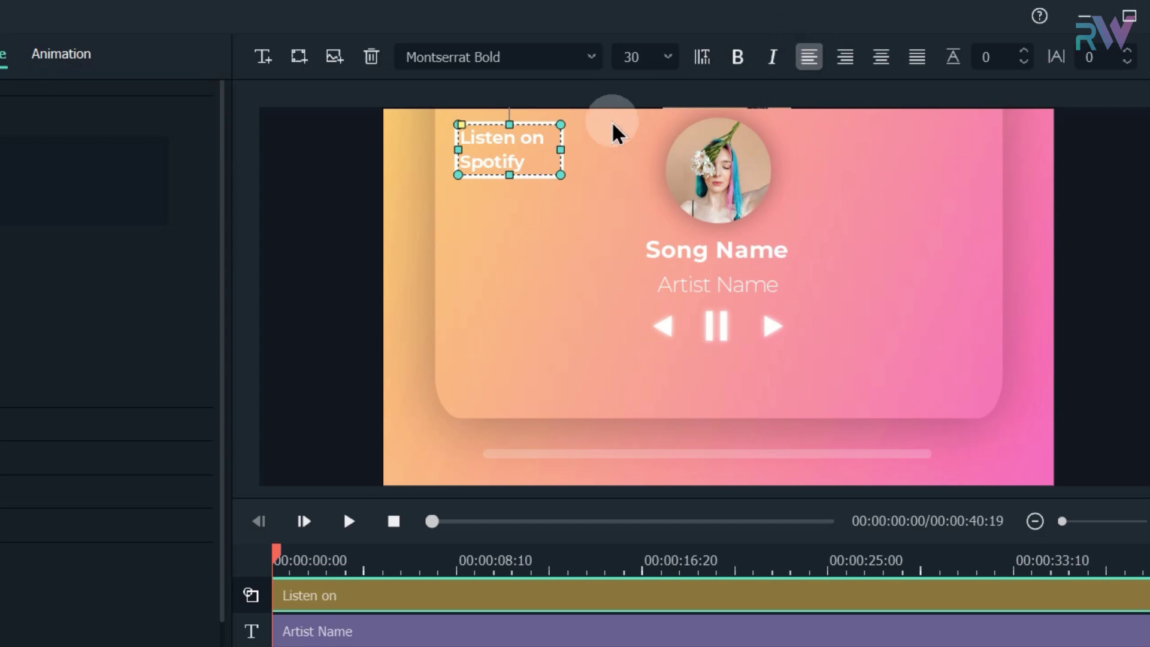
pyautogui.click(469, 127)
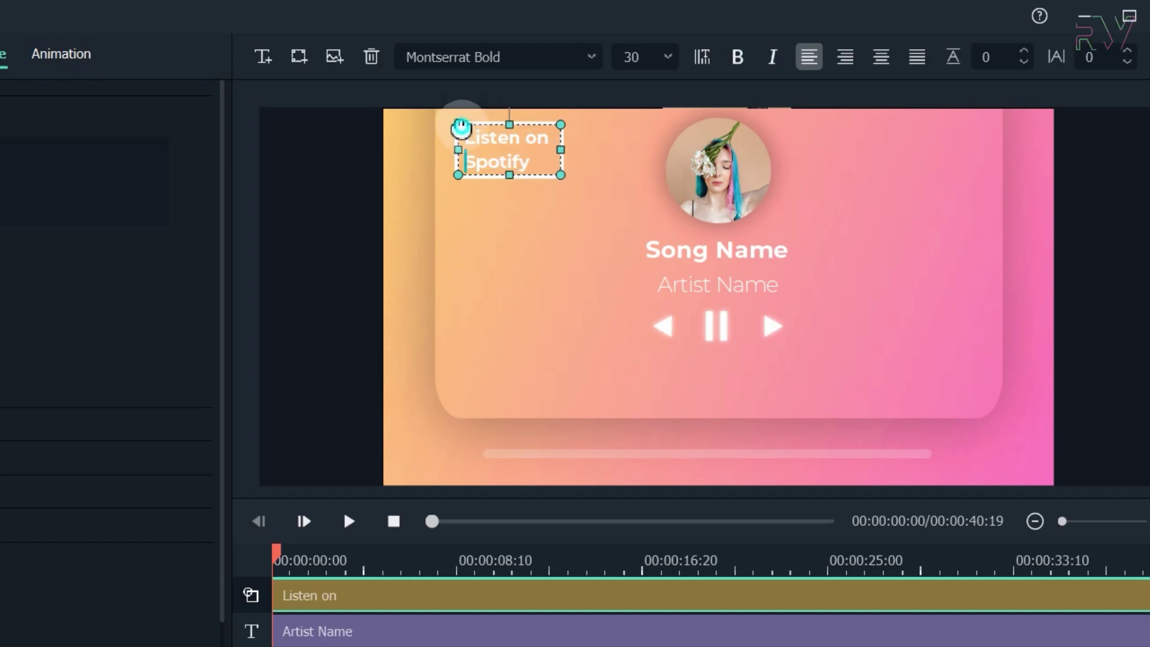
pyautogui.click(620, 155)
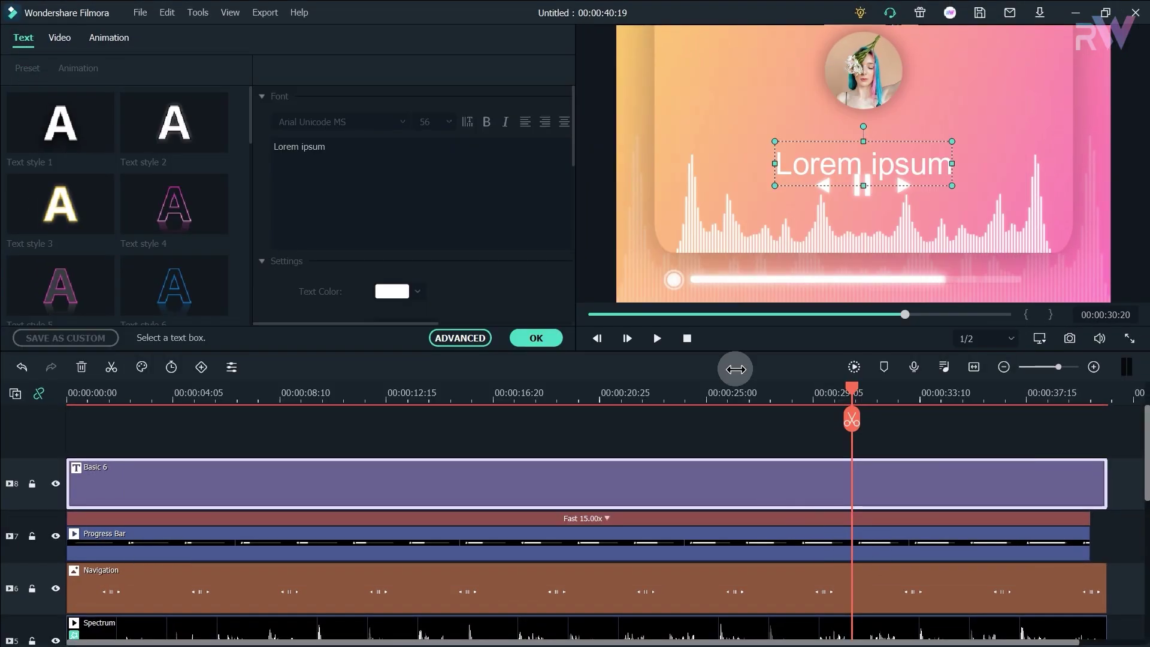
# Close the title editor, then add Small Logo with Circle on a new track spanning the video
pyautogui.click(878, 553)
pyautogui.click(539, 339)
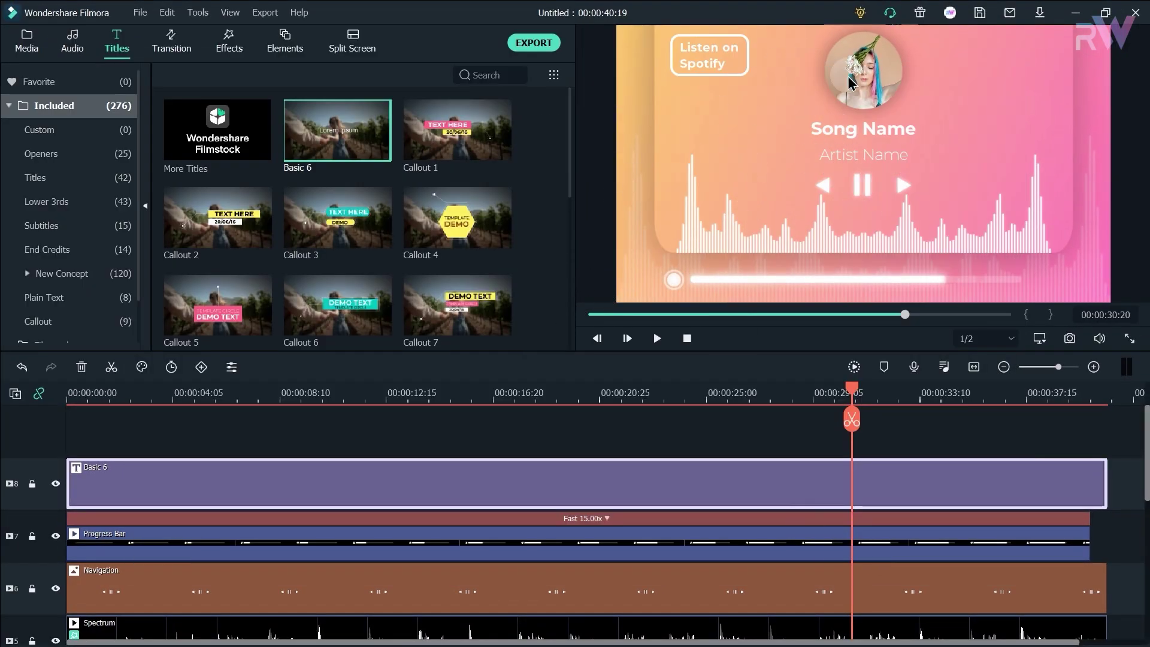
pyautogui.click(33, 54)
pyautogui.moveTo(470, 295); pyautogui.dragTo(74, 461)
pyautogui.moveTo(194, 479); pyautogui.dragTo(1107, 460)
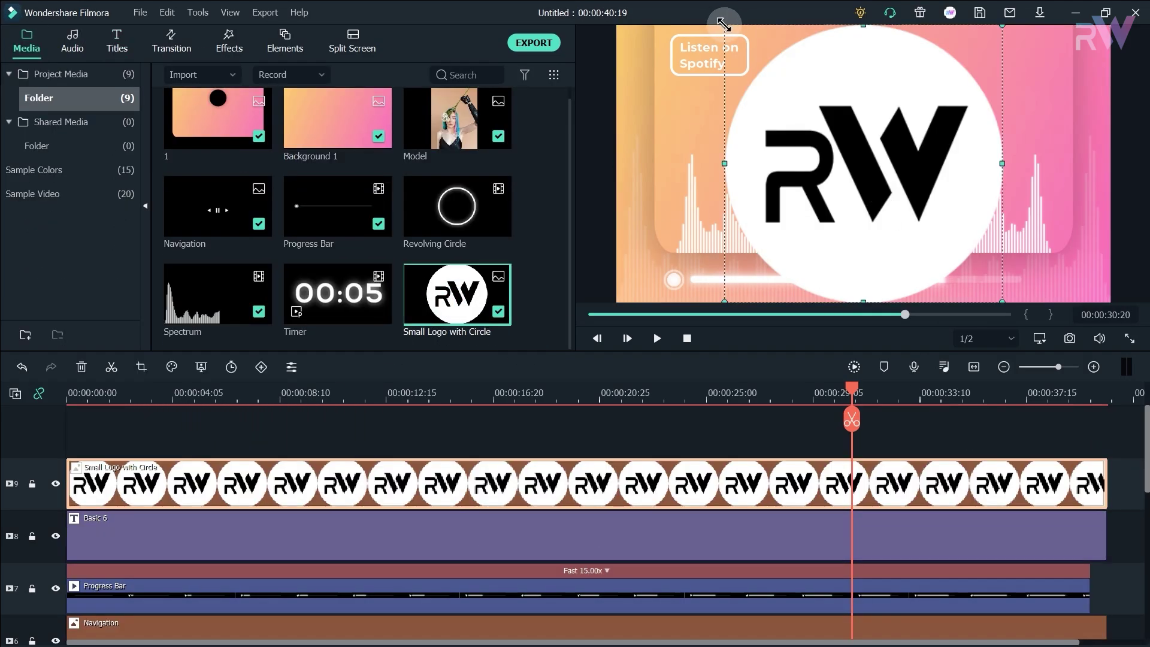
# Scale the RW logo down and place it in the card's top-right corner
pyautogui.moveTo(996, 264); pyautogui.dragTo(1052, 36)
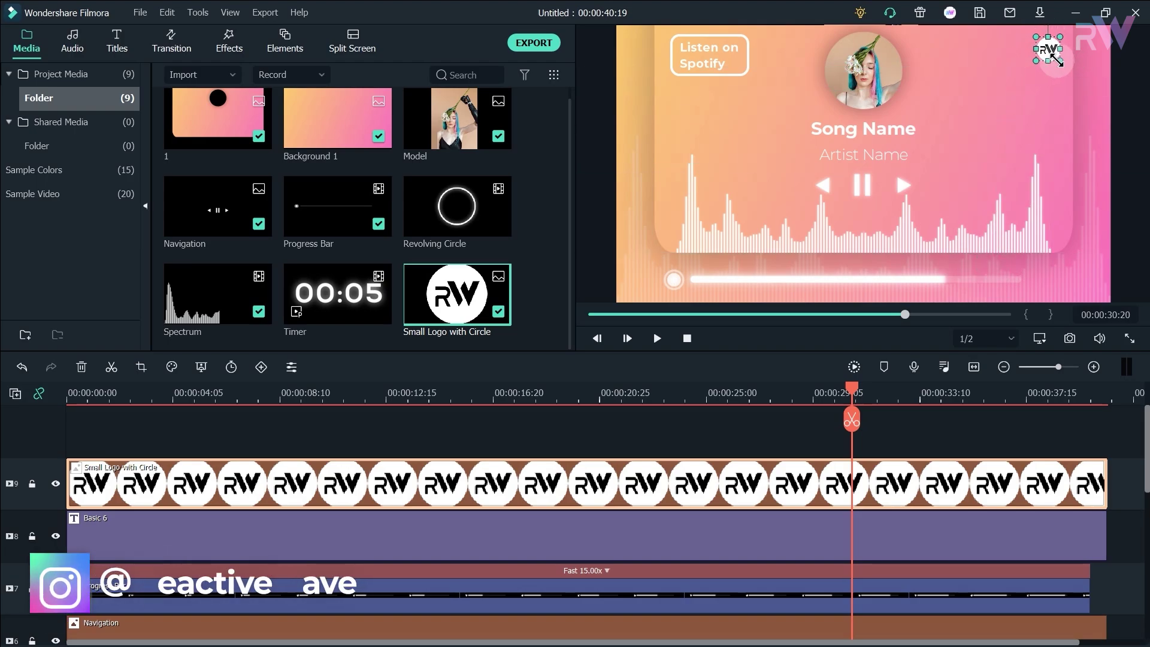
pyautogui.click(1044, 89)
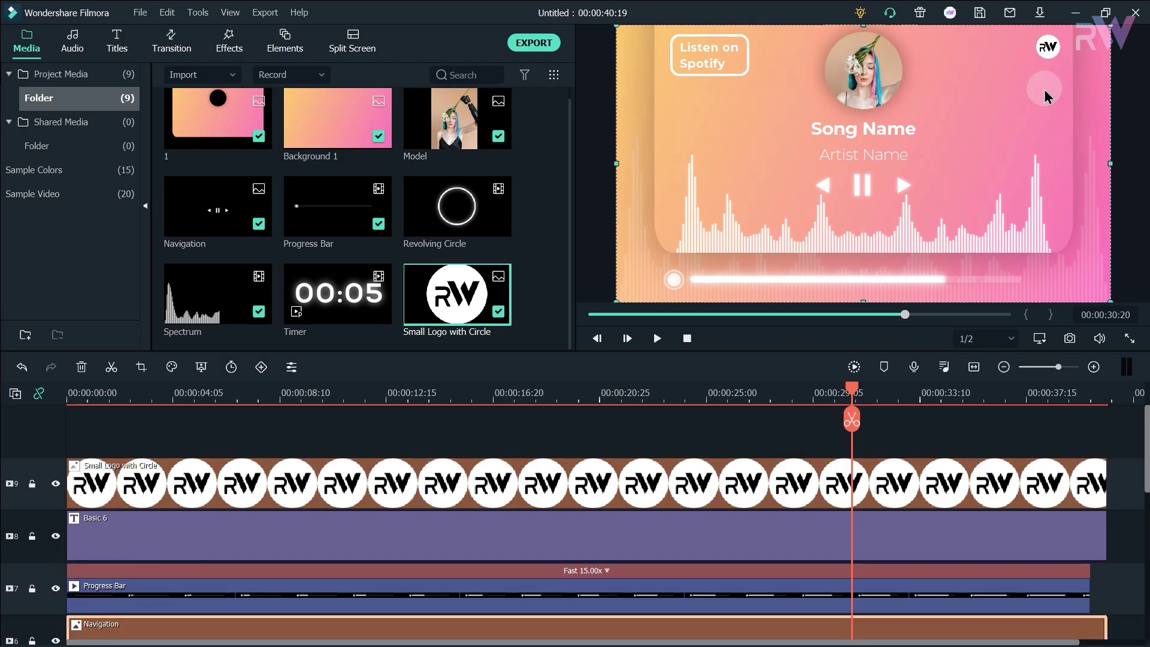
pyautogui.click(1047, 46)
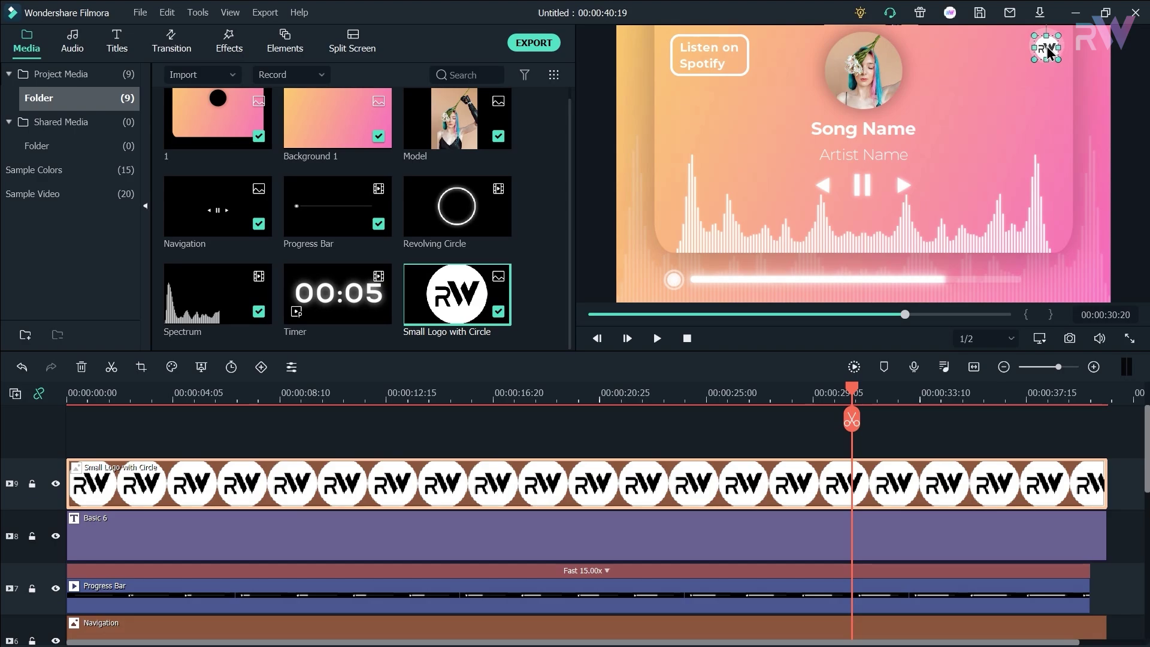
pyautogui.click(451, 208)
# Add Revolving Circle on a new track, trim it to 40 seconds, and blend it with Screen
pyautogui.moveTo(151, 423); pyautogui.dragTo(75, 422)
pyautogui.click(974, 367)
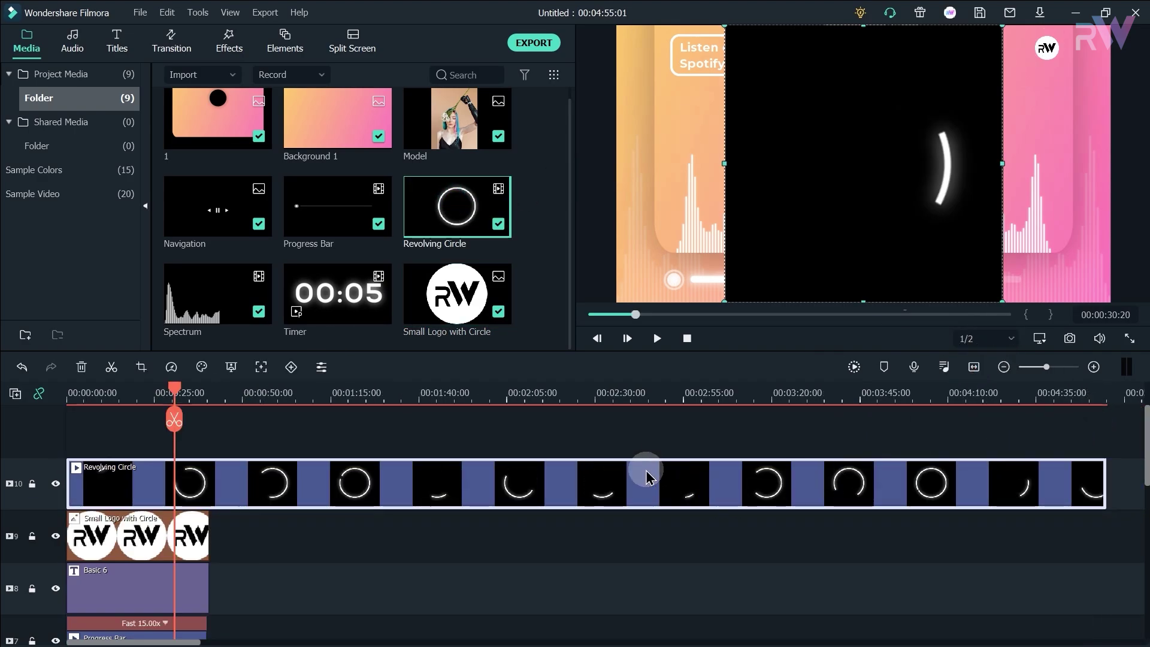
pyautogui.moveTo(1104, 482); pyautogui.dragTo(212, 519)
pyautogui.click(974, 367)
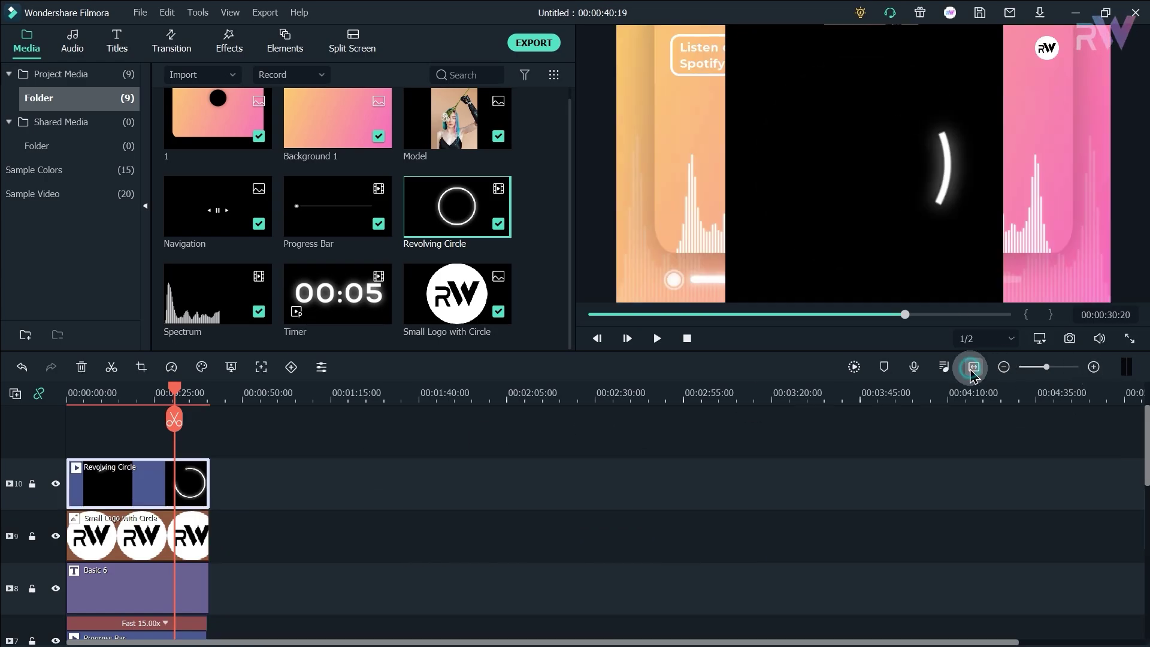
pyautogui.doubleClick(806, 489)
pyautogui.click(233, 142)
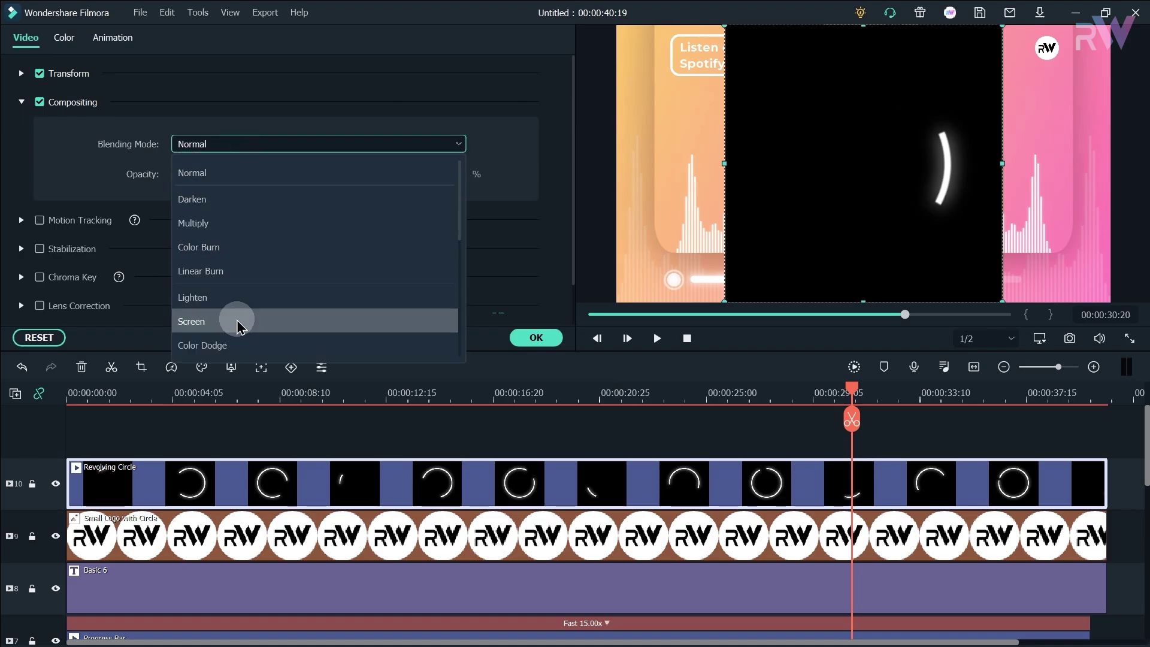
pyautogui.click(236, 318)
# Shrink the revolving circle to ring the RW logo, then add the Timer clip on a new top track
pyautogui.moveTo(857, 385); pyautogui.dragTo(725, 386)
pyautogui.moveTo(723, 25); pyautogui.dragTo(1054, 33)
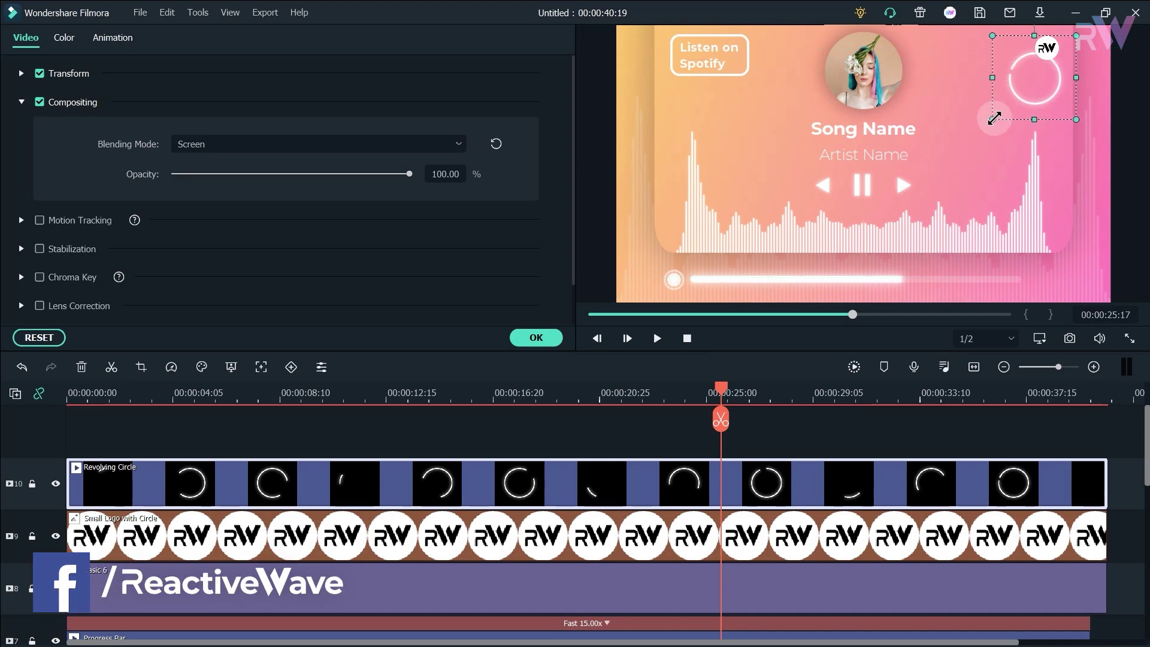
pyautogui.moveTo(1018, 98); pyautogui.dragTo(1024, 94)
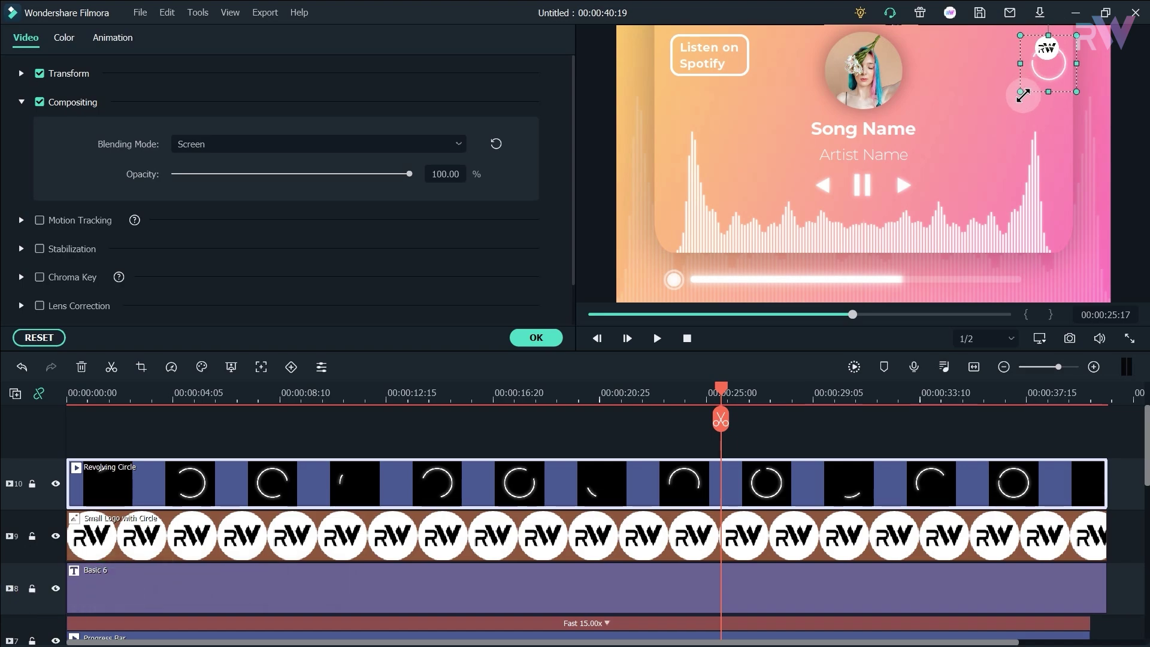
pyautogui.press('Up')
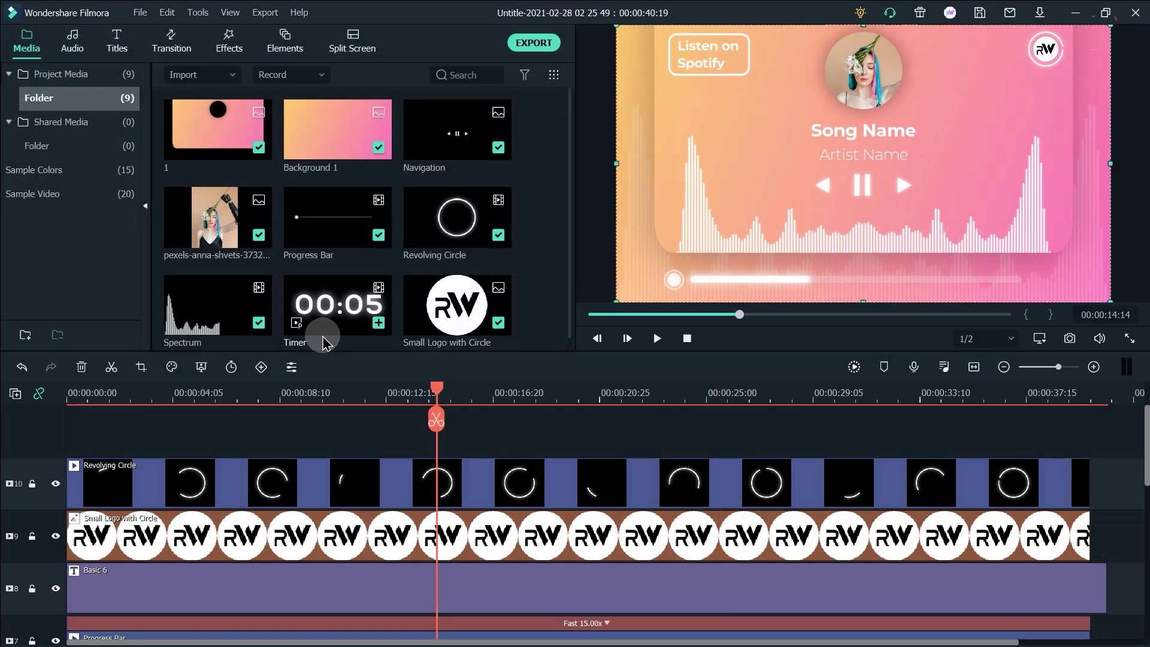
pyautogui.moveTo(323, 343); pyautogui.dragTo(70, 436)
pyautogui.click(974, 366)
# Trim the Timer clip to 40 seconds and set its blending mode to Screen
pyautogui.moveTo(1107, 474); pyautogui.dragTo(138, 479)
pyautogui.hotkey('alt', 'c')
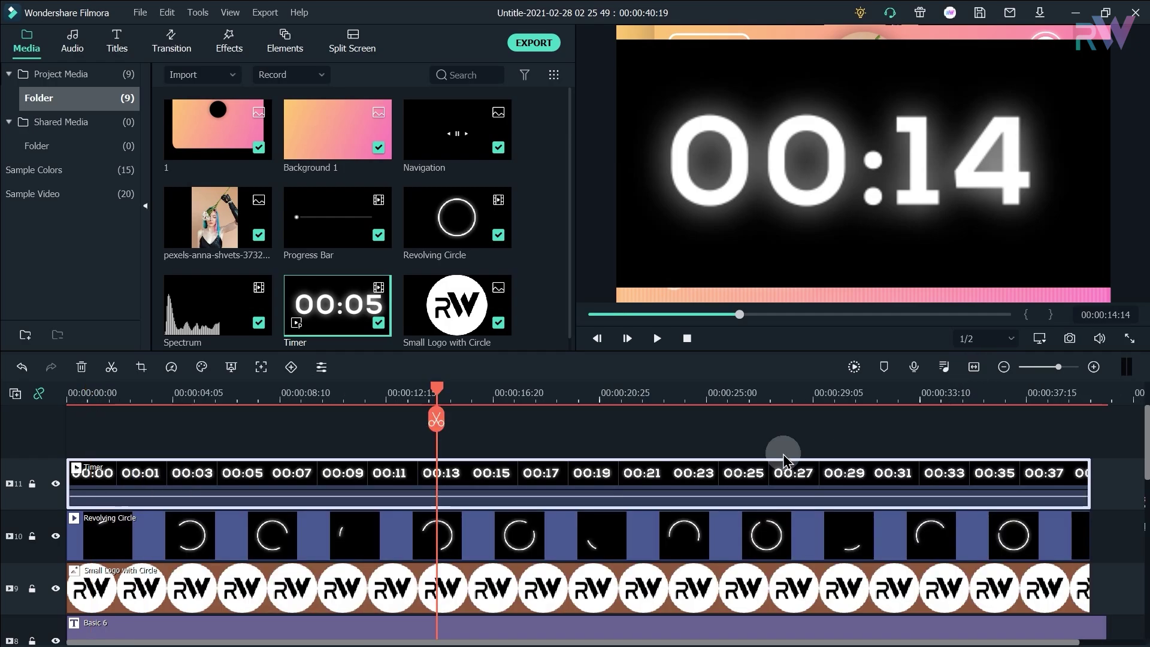
pyautogui.doubleClick(700, 482)
pyautogui.click(22, 103)
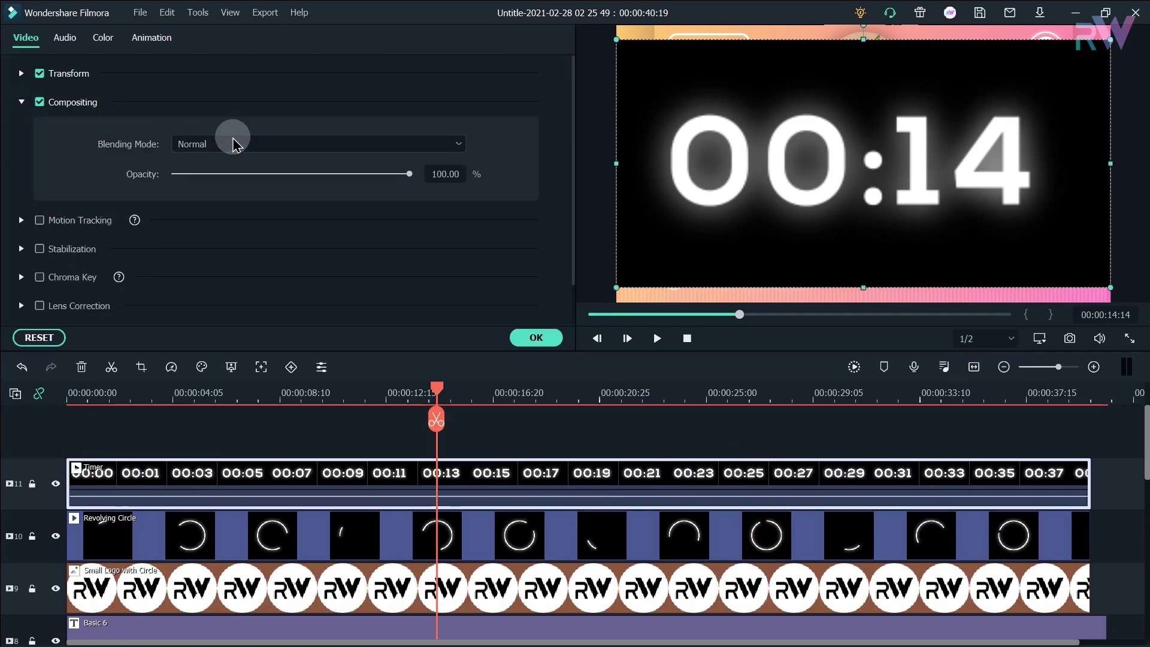
pyautogui.click(229, 144)
pyautogui.click(226, 312)
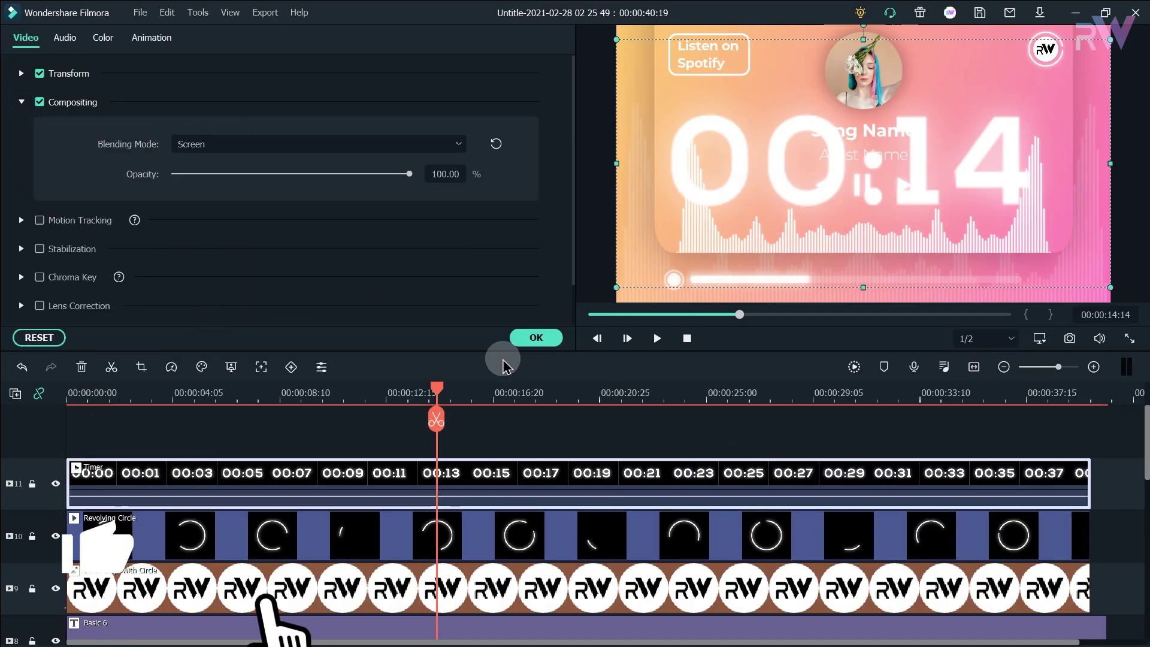
pyautogui.click(535, 337)
# Shrink the timer and place it at the right end of the progress bar
pyautogui.moveTo(611, 36); pyautogui.dragTo(1056, 261)
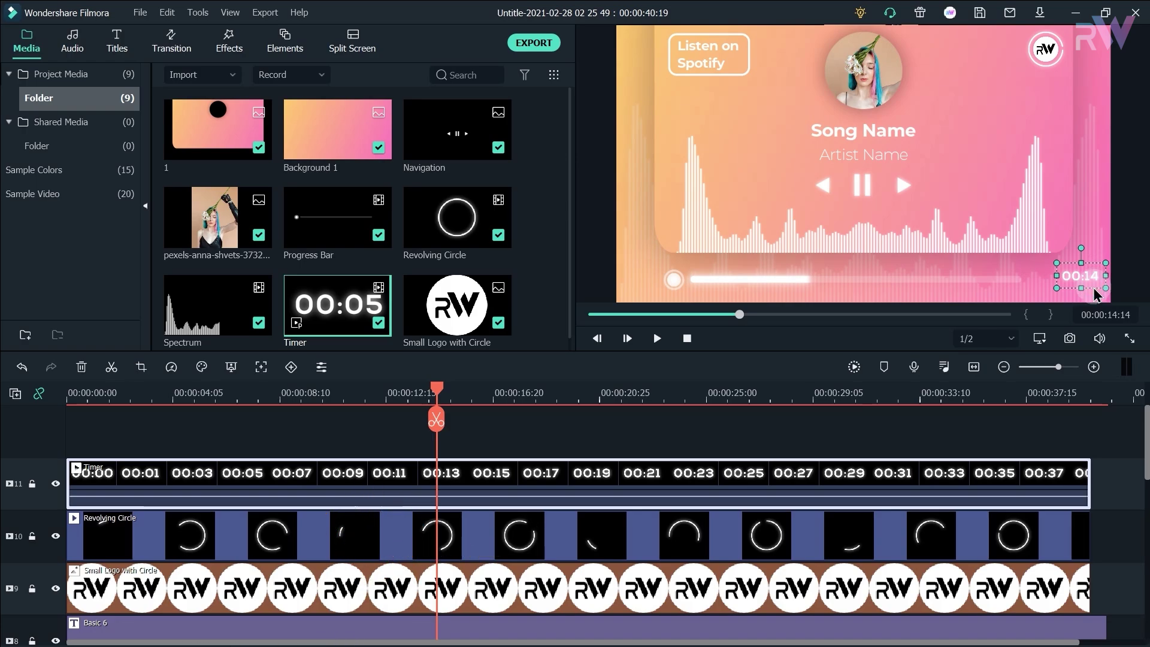
pyautogui.moveTo(1094, 290); pyautogui.dragTo(1072, 290)
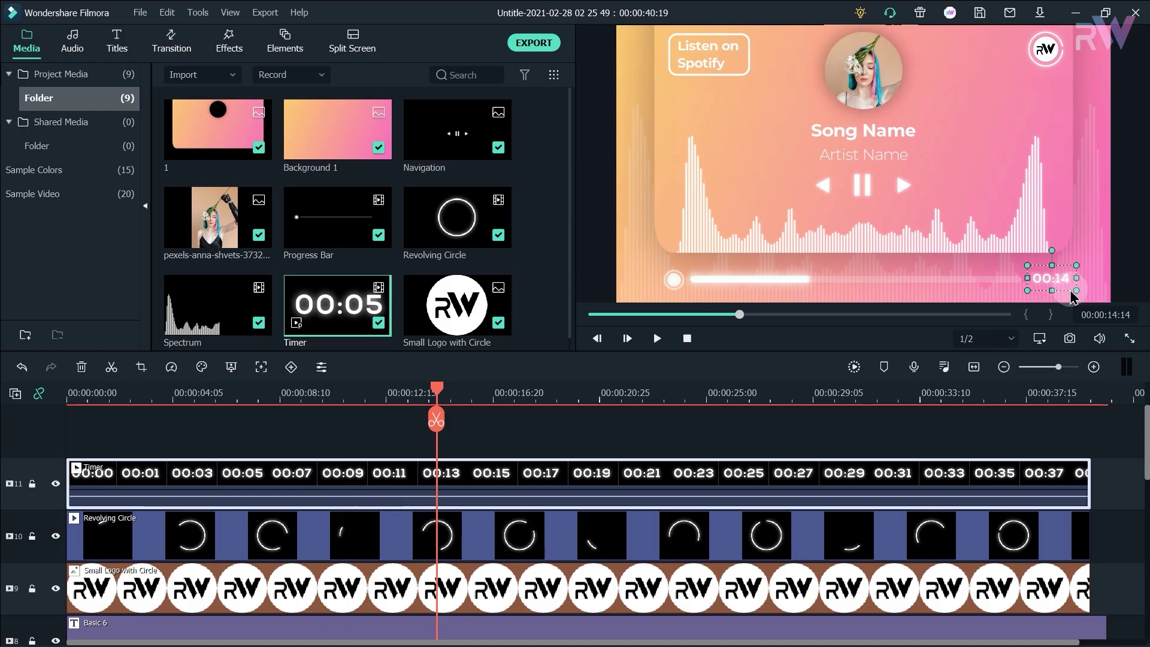
pyautogui.click(1095, 233)
pyautogui.click(1053, 277)
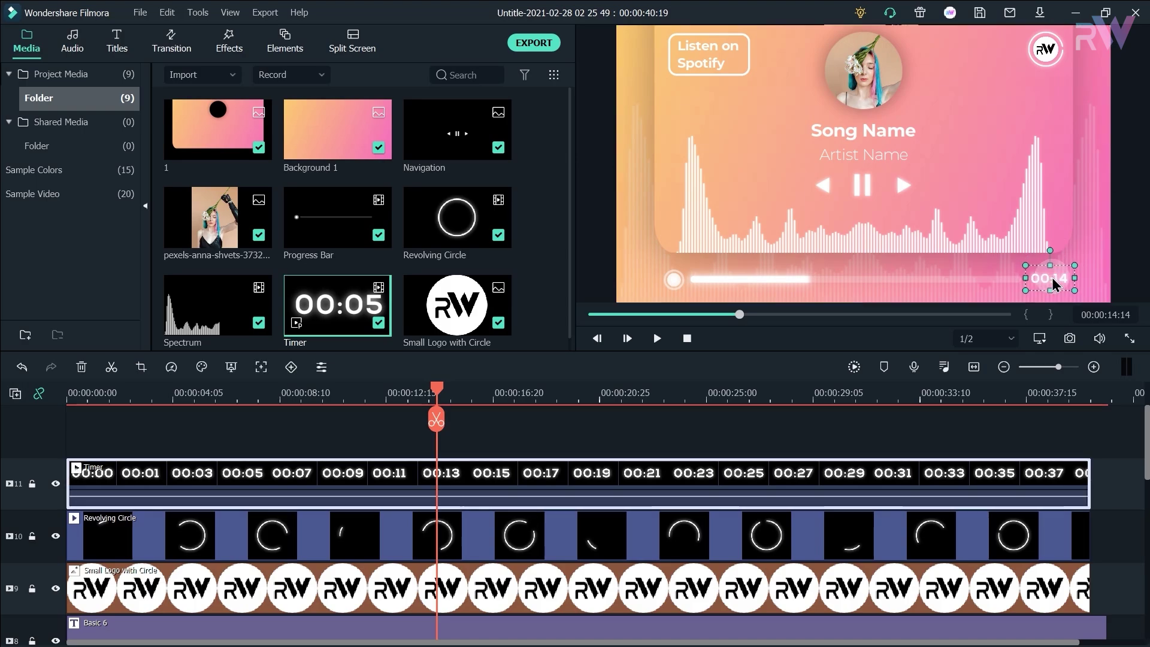
pyautogui.click(1086, 266)
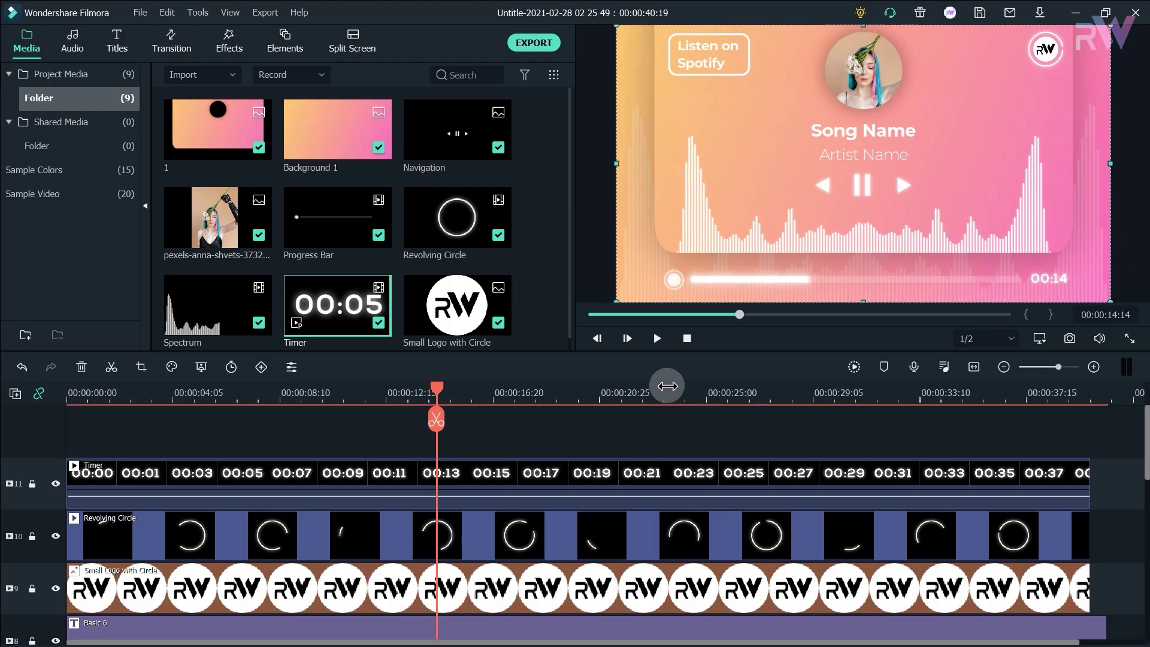
# Scrub the playhead to about 35 s, back to the start, then to about 10 s to review the card
pyautogui.click(992, 393)
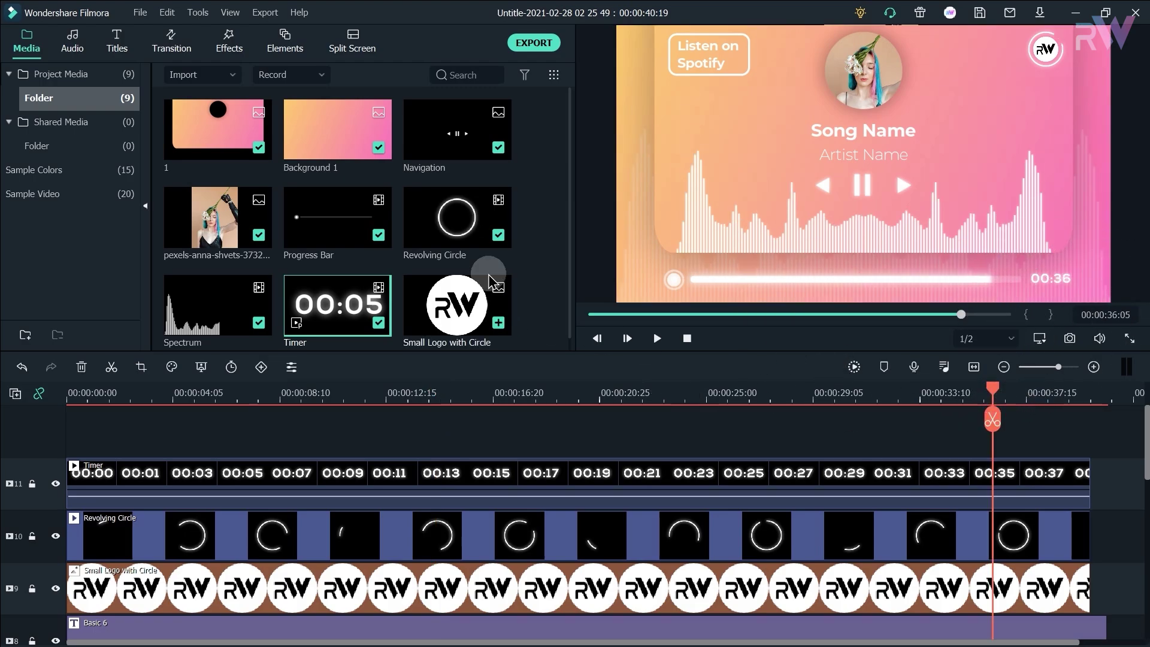
pyautogui.click(539, 212)
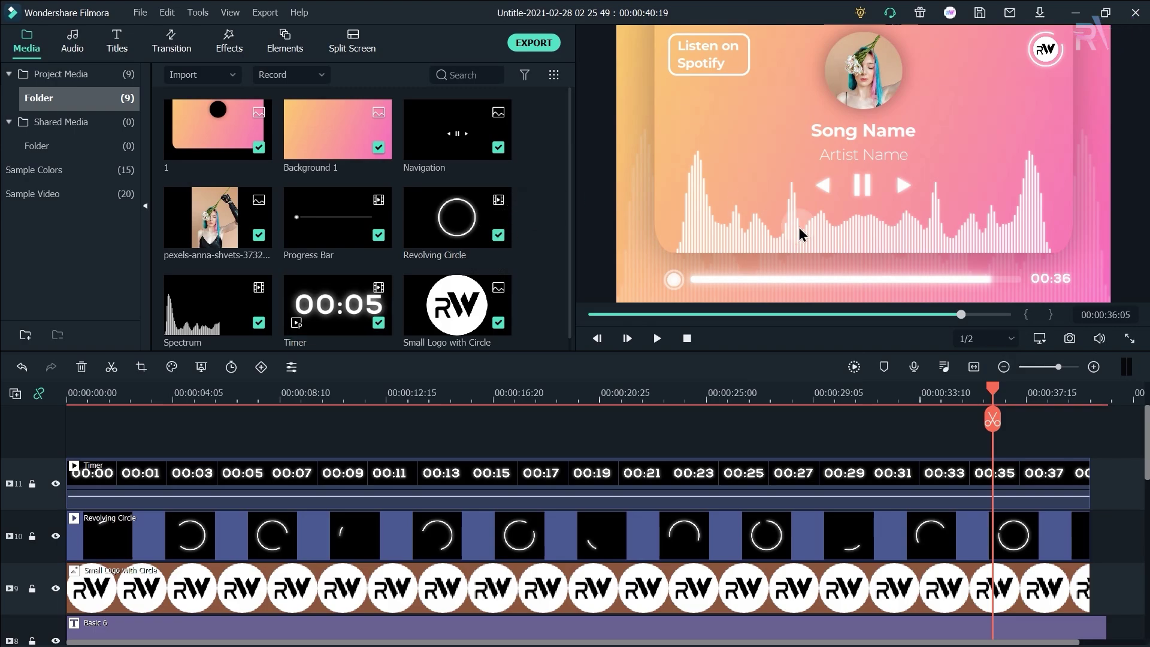
pyautogui.click(595, 314)
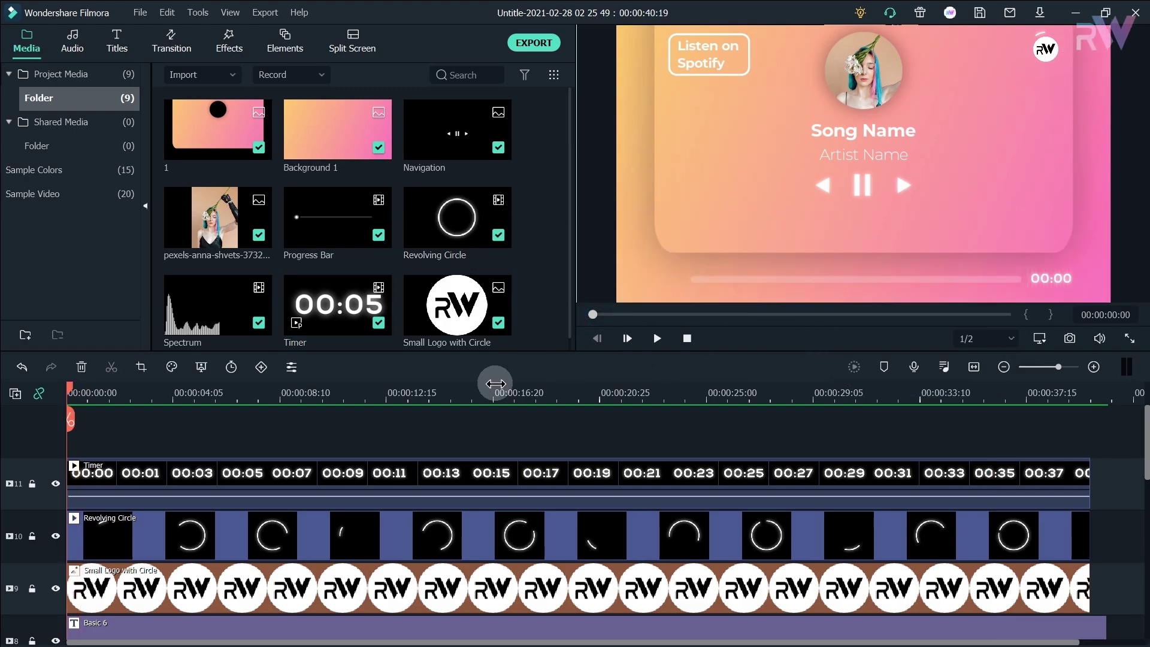
pyautogui.click(324, 394)
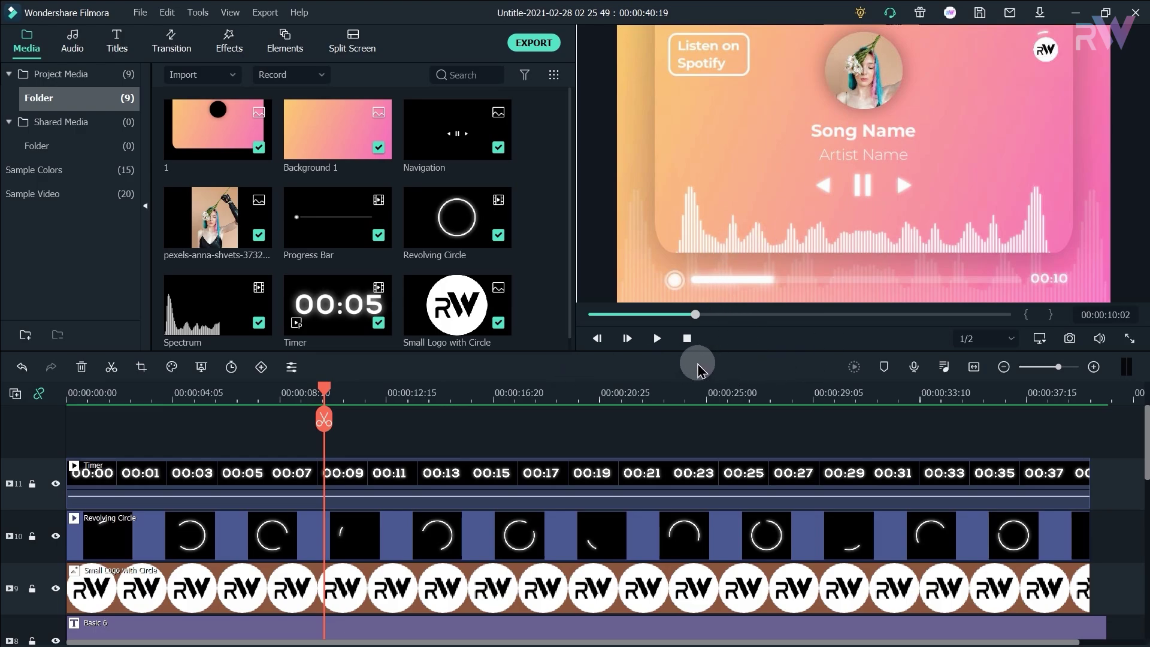